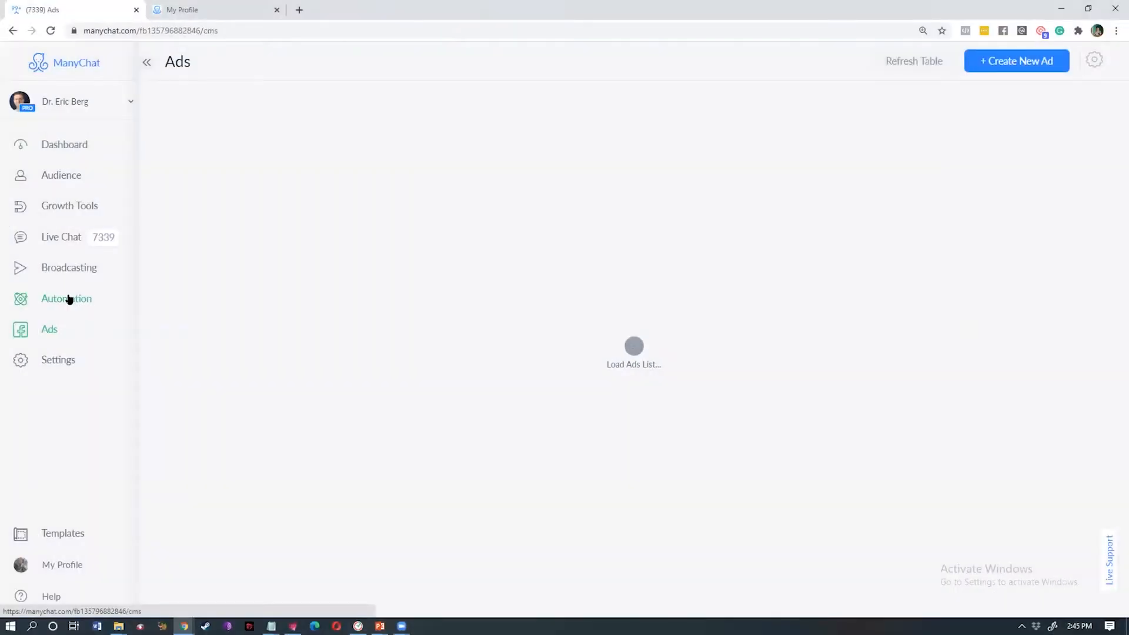
- Open the flows subfolder inside the Black Friday & Cyber Monday folder of the automation flows
{"action": "left_click", "coordinate": [66, 312]}
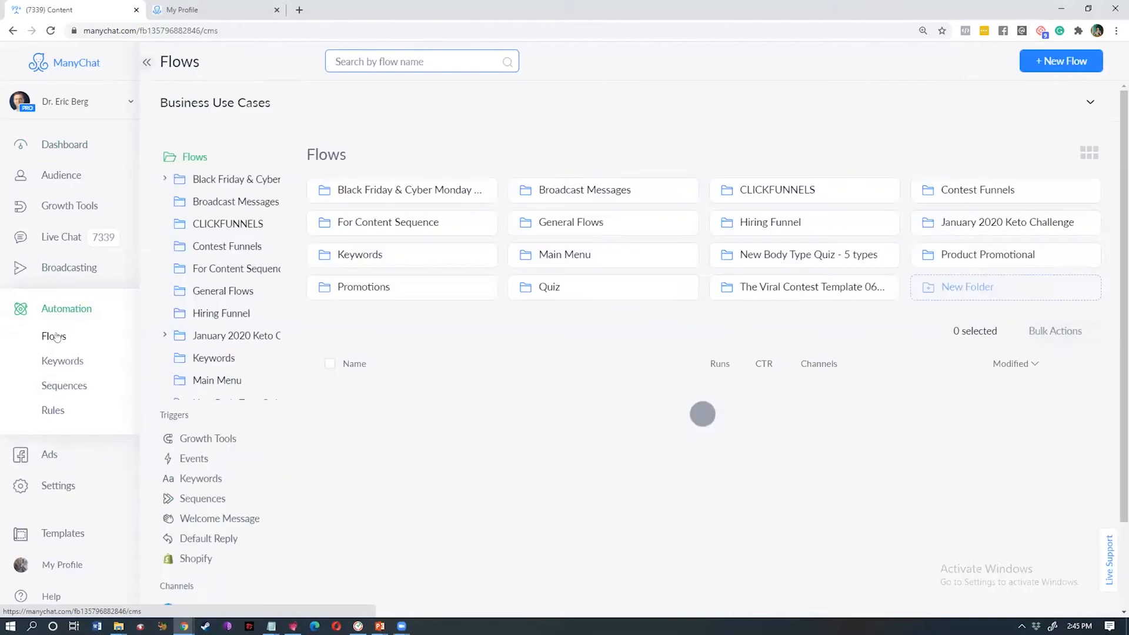
{"action": "left_click", "coordinate": [408, 202]}
{"action": "left_click", "coordinate": [390, 196]}
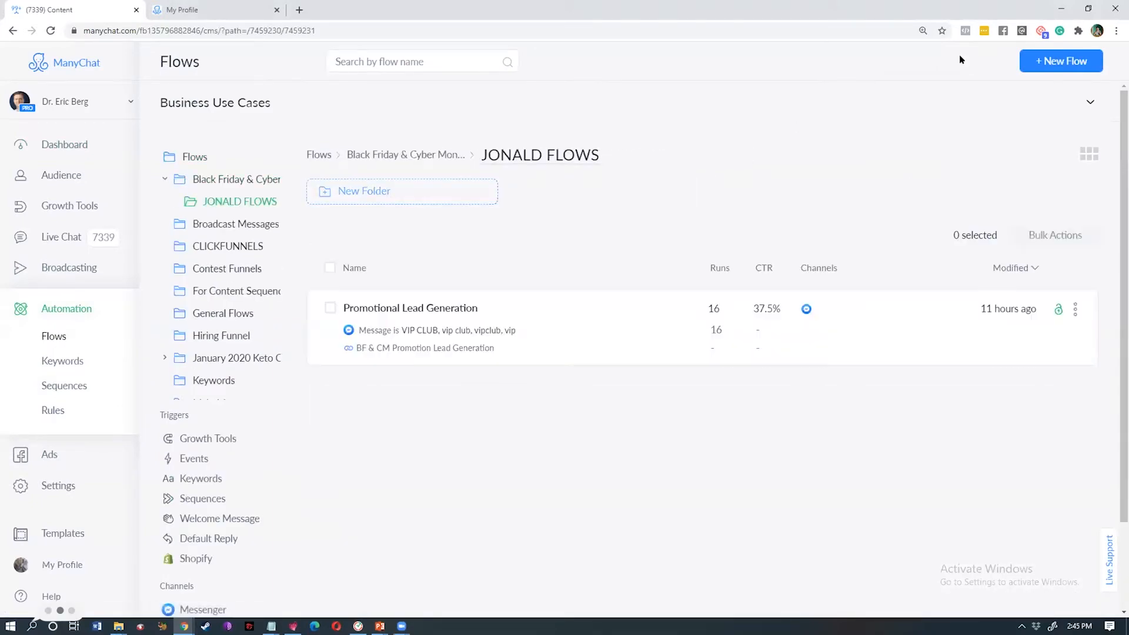
- Create a new flow named "Promotion Lead Holiday" in the current folder
{"action": "left_click", "coordinate": [1048, 65]}
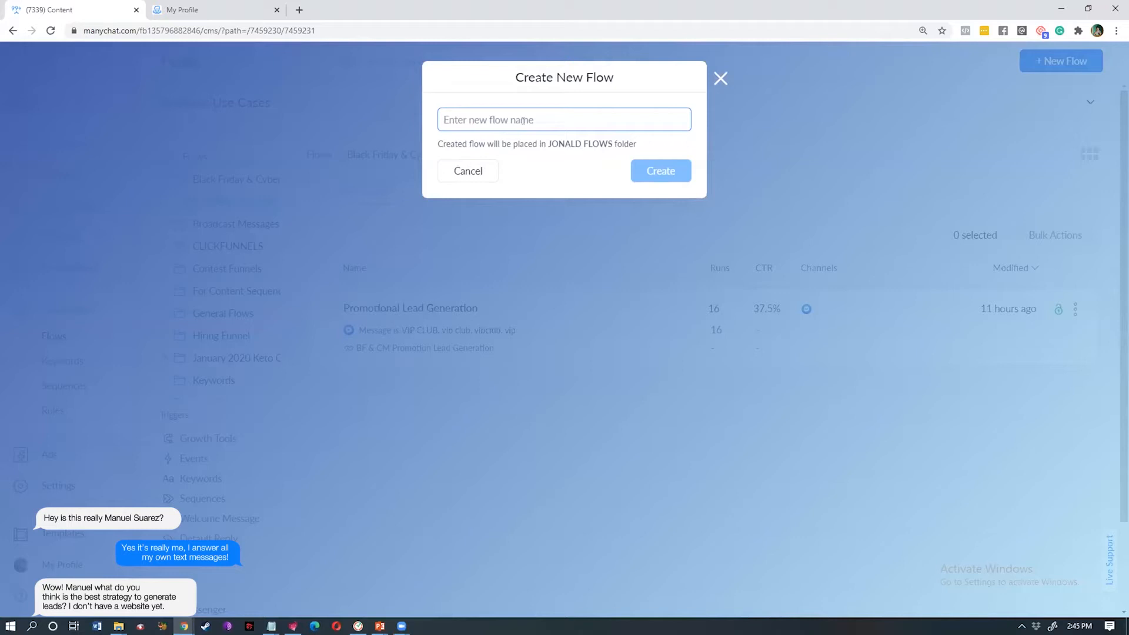
{"action": "type", "text": "Promotio"}
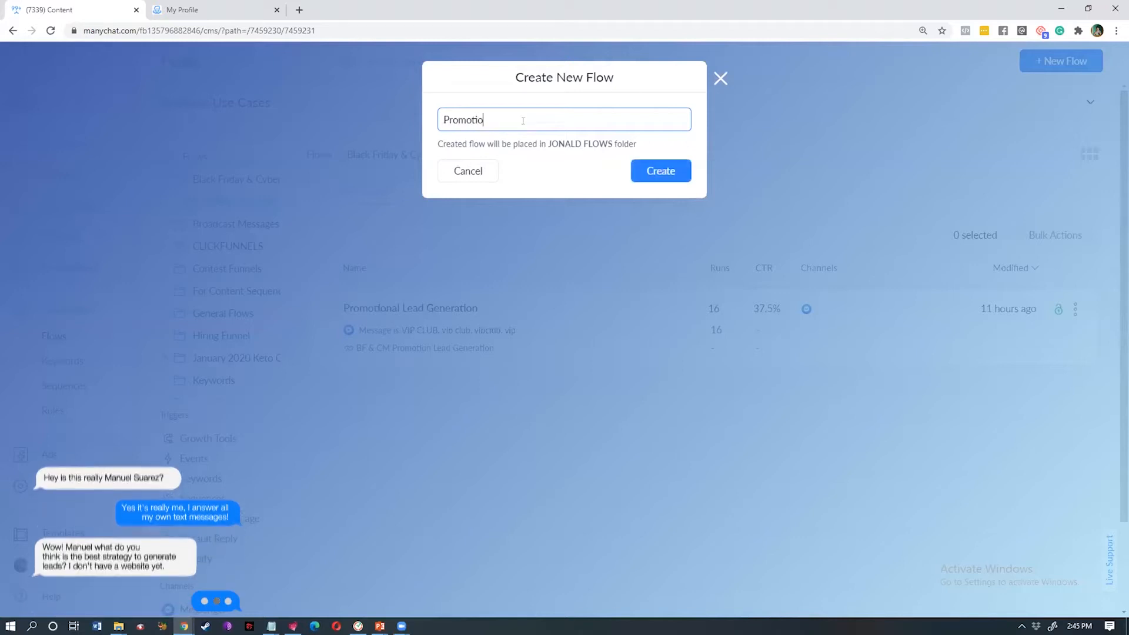
{"action": "type", "text": "n Lead Holiday"}
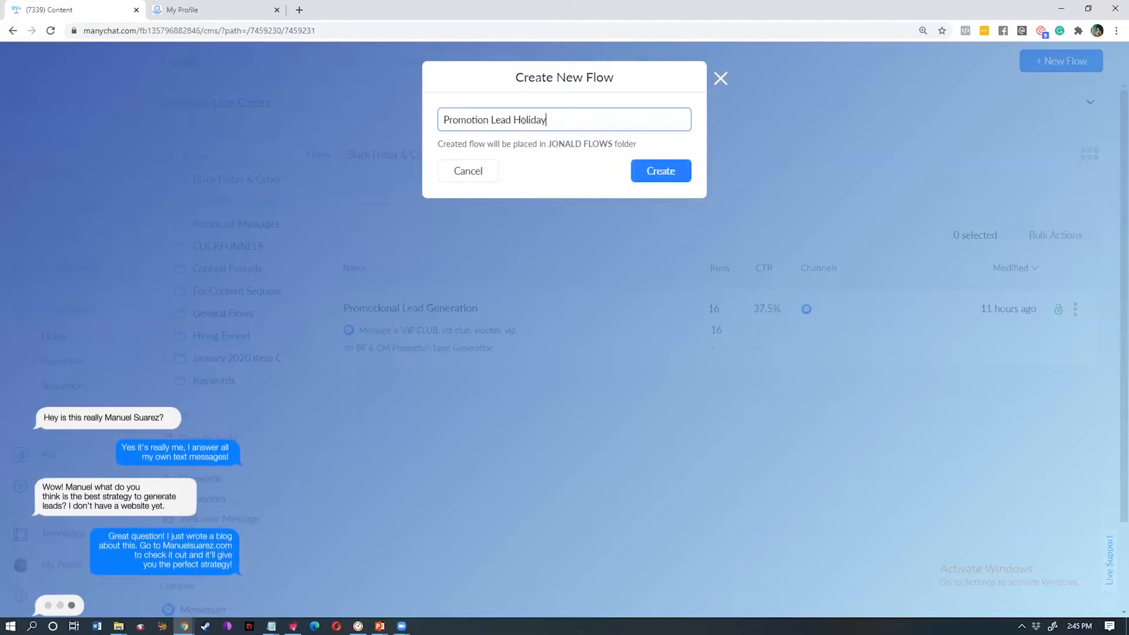
{"action": "key", "text": "ctrl+a"}
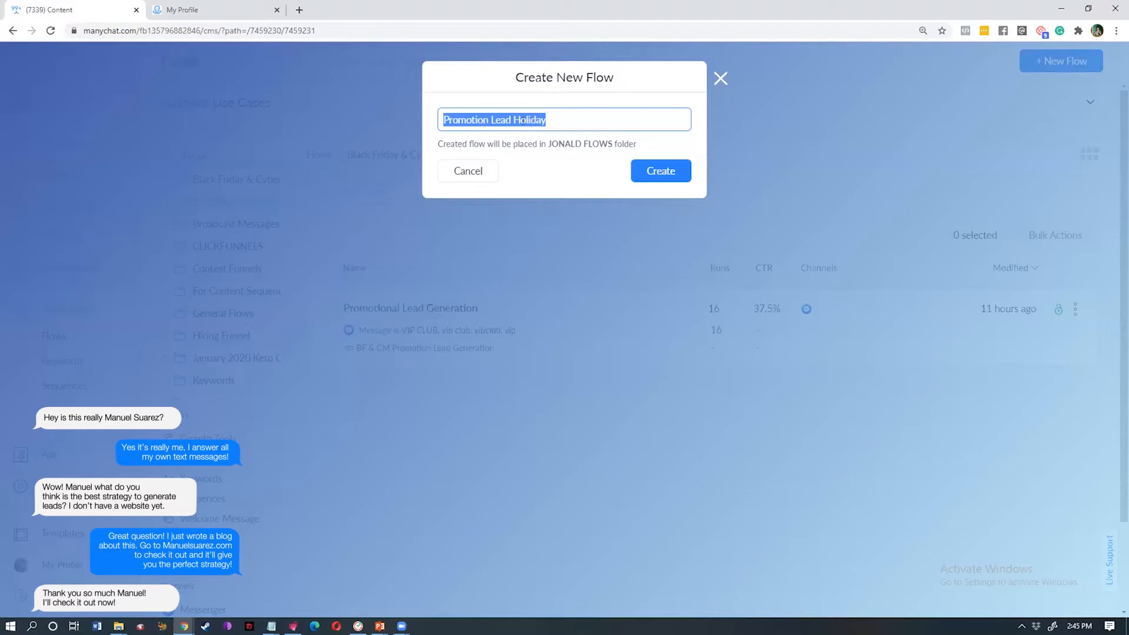
{"action": "left_click", "coordinate": [661, 173]}
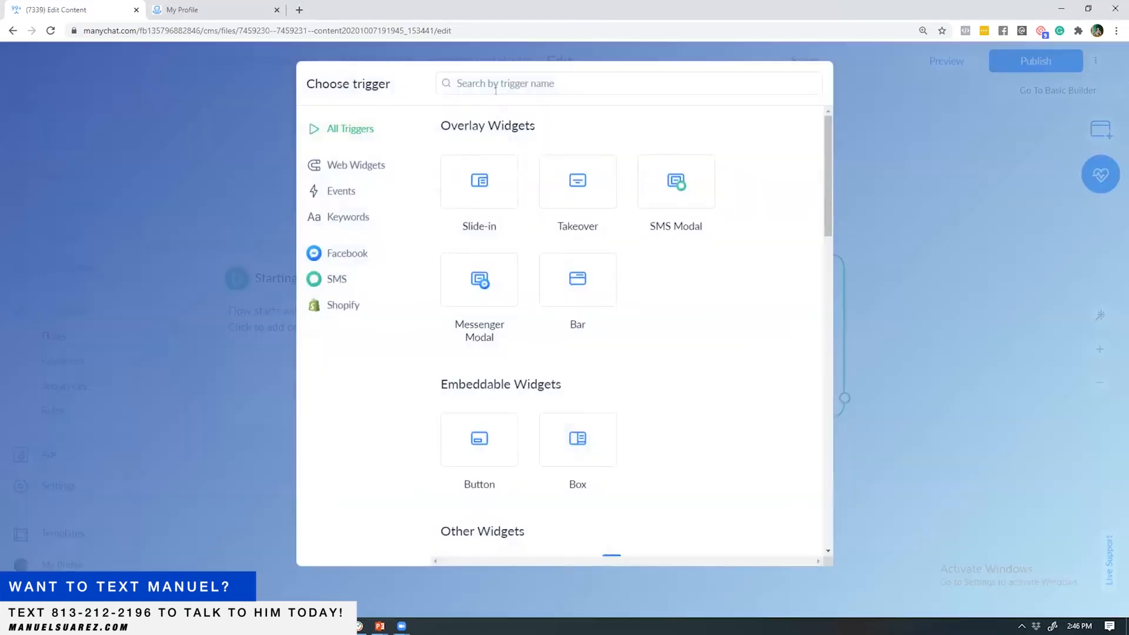
- Add a Messenger Ref URL trigger to the flow's Starting Step and open its setup
{"action": "left_click", "coordinate": [496, 88]}
{"action": "type", "text": "Ref"}
{"action": "left_click", "coordinate": [482, 204]}
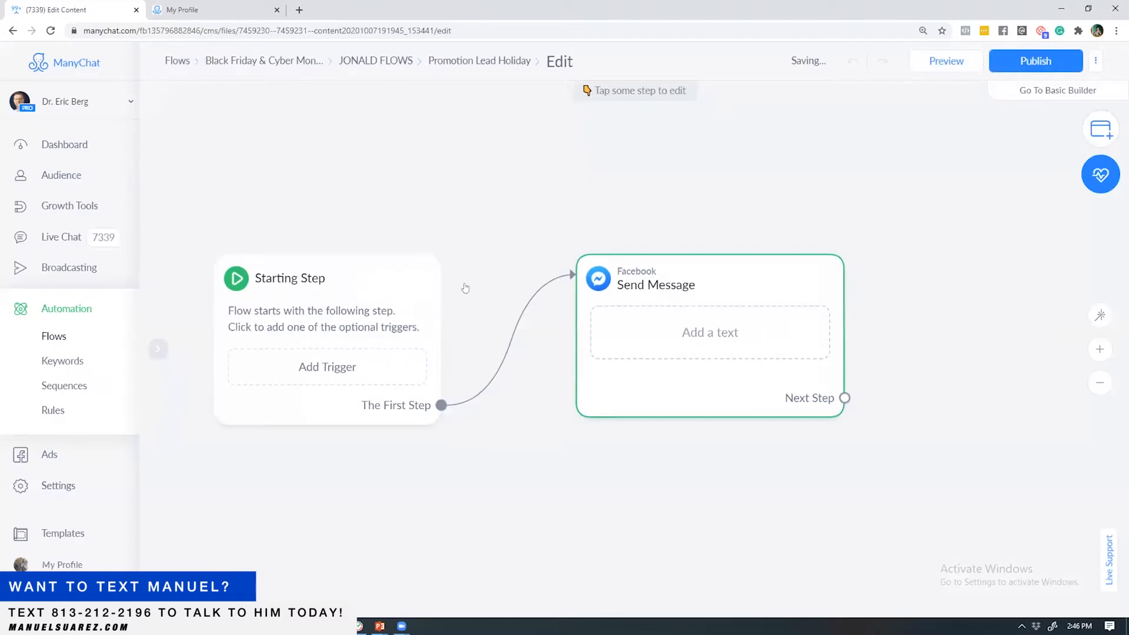
{"action": "left_click", "coordinate": [355, 333]}
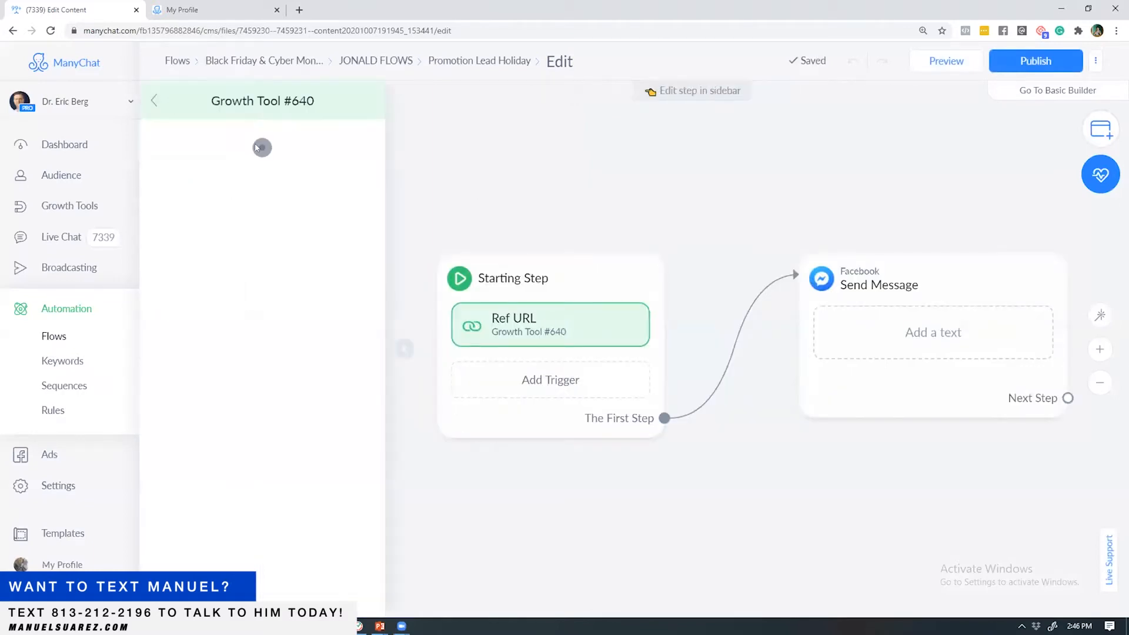
- Rename the Ref URL trigger "Holiday Promotion - Lead Generation" and return to the Starting Step
{"action": "left_click", "coordinate": [251, 95]}
{"action": "type", "text": "Holi"}
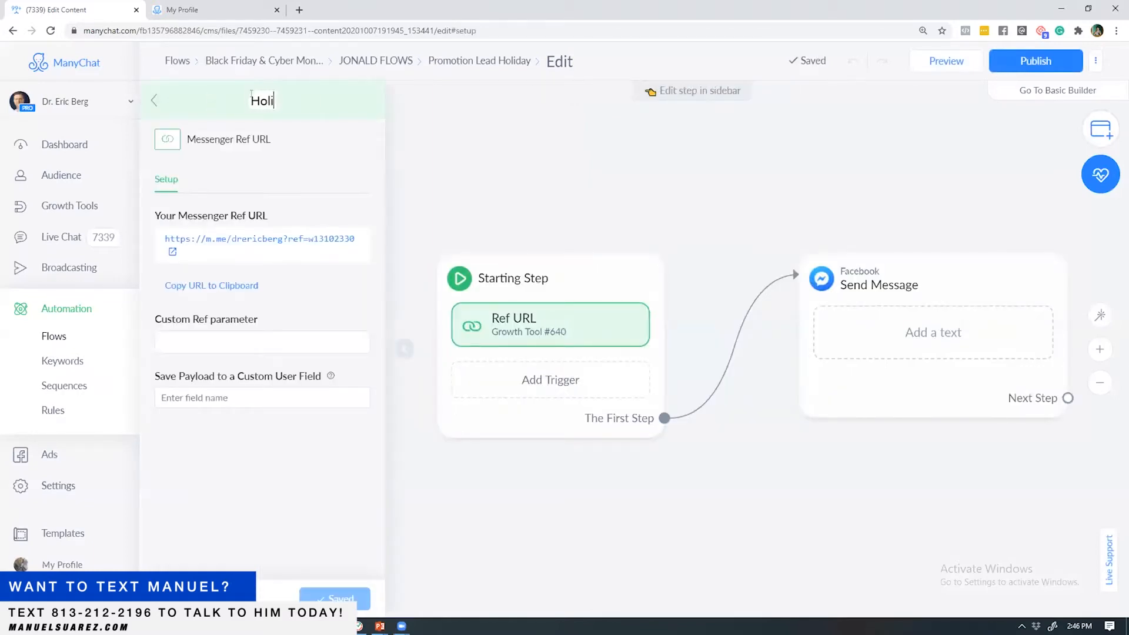
{"action": "type", "text": "day Promotion - Lead Generation"}
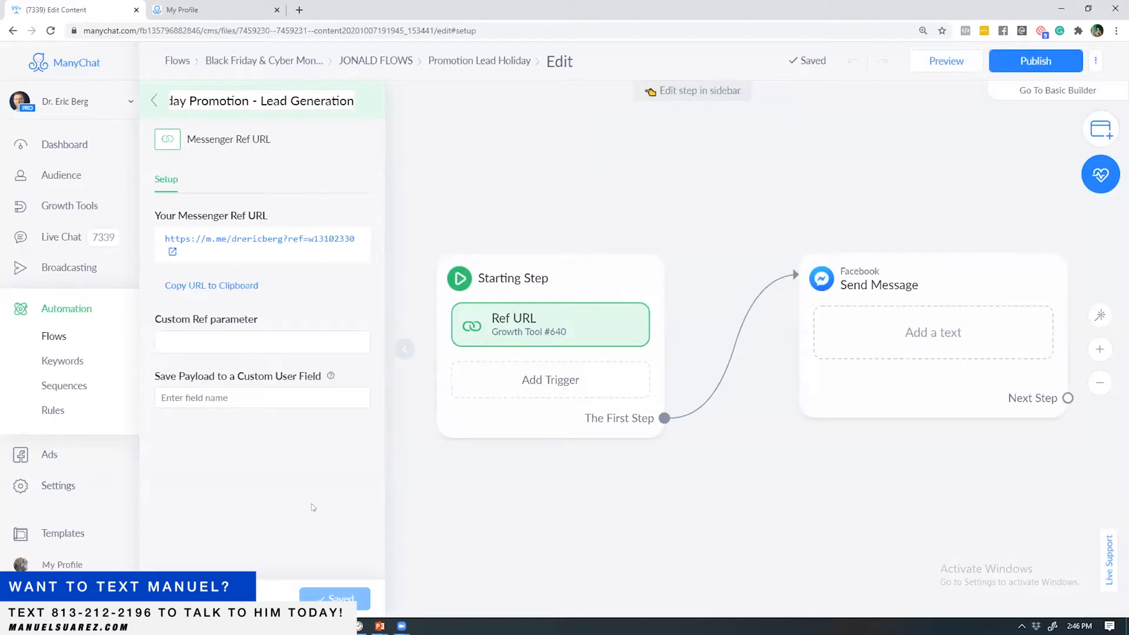
{"action": "key", "text": "Return"}
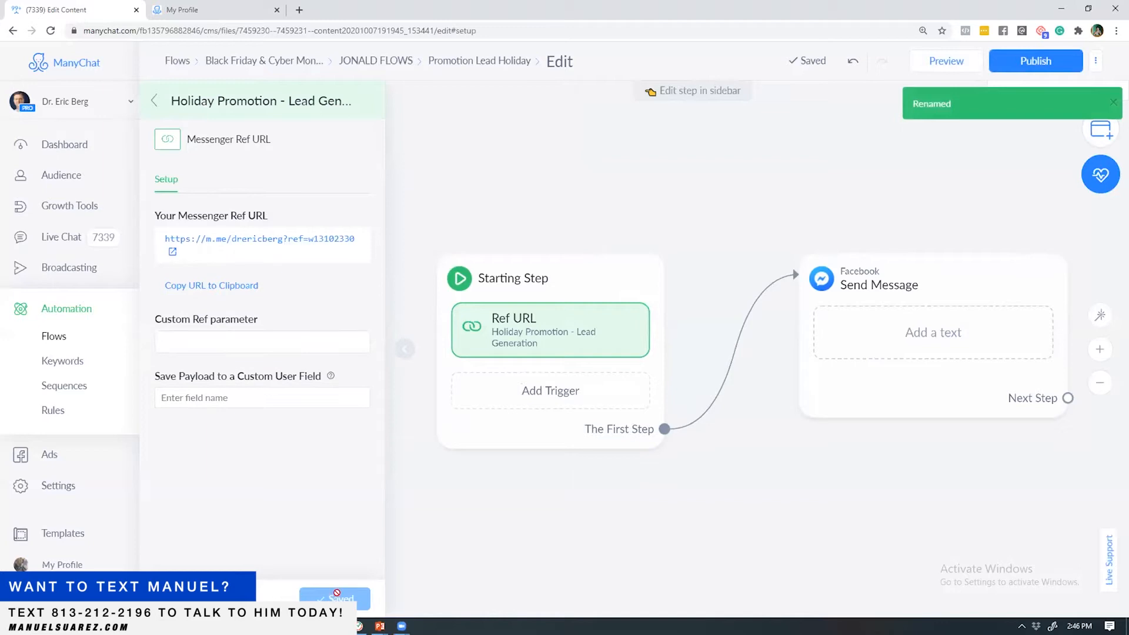
{"action": "left_click", "coordinate": [156, 100]}
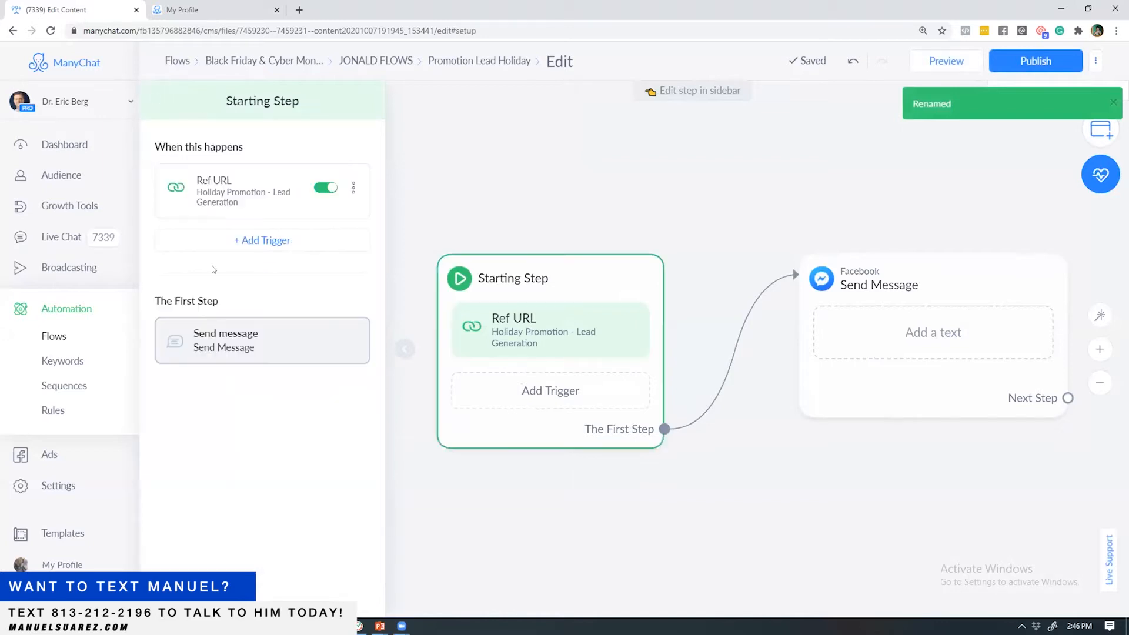
- Add a Keyword Messenger trigger to the Starting Step that fires when the message is "VIP SAMPLE"
{"action": "left_click", "coordinate": [259, 241]}
{"action": "type", "text": "Keyw"}
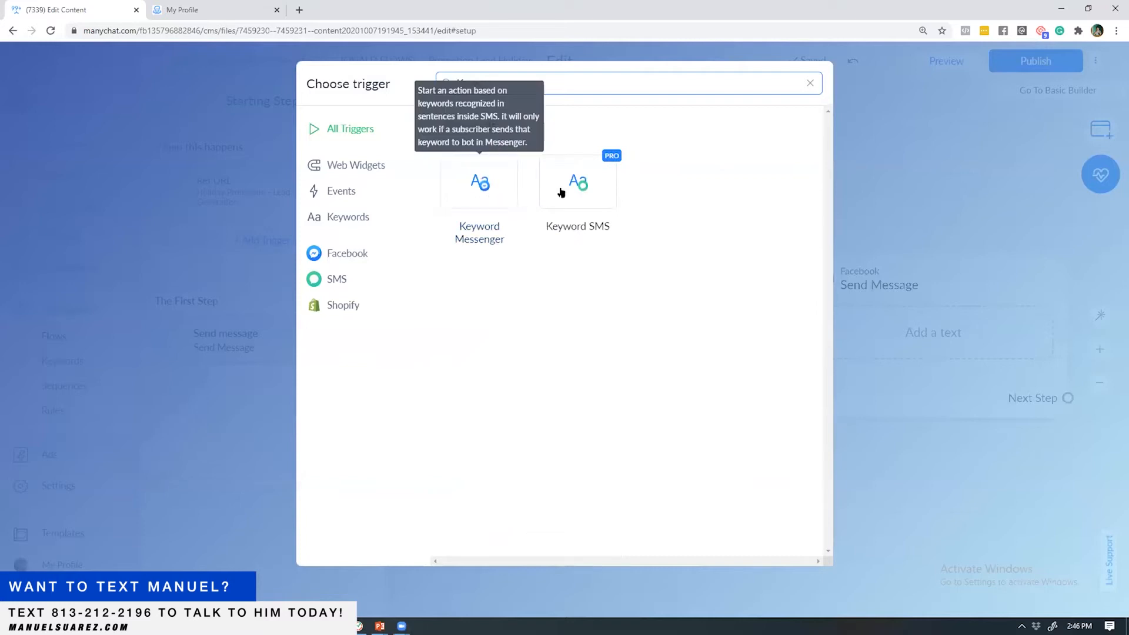
{"action": "left_click", "coordinate": [497, 188]}
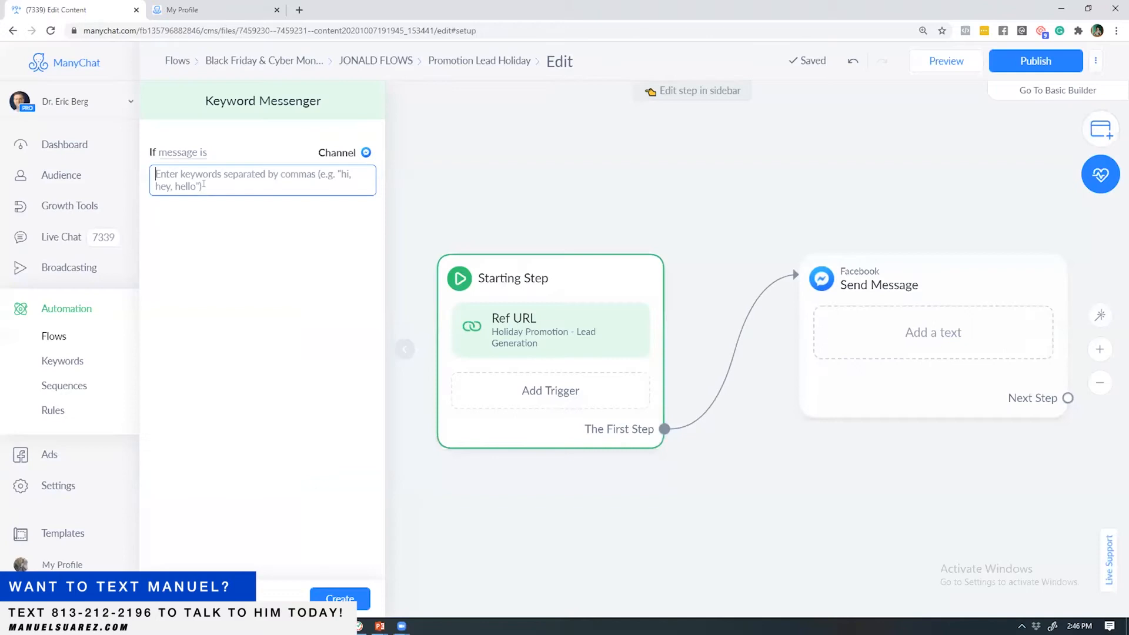
{"action": "type", "text": "VIP SAMPLE"}
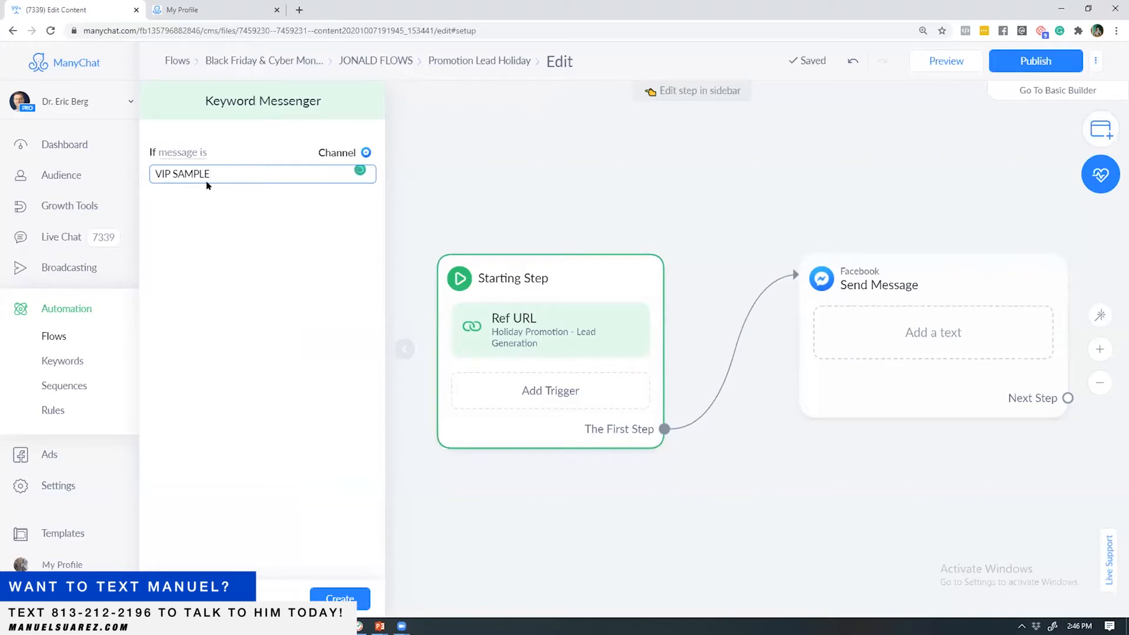
{"action": "left_click", "coordinate": [340, 598]}
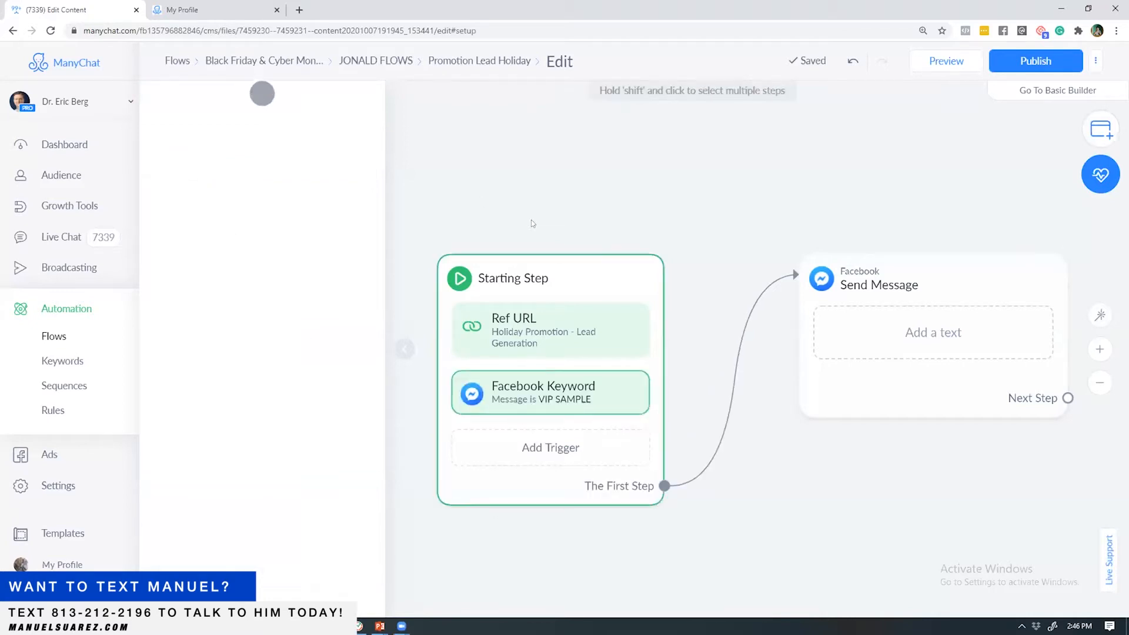
{"action": "left_click", "coordinate": [679, 203]}
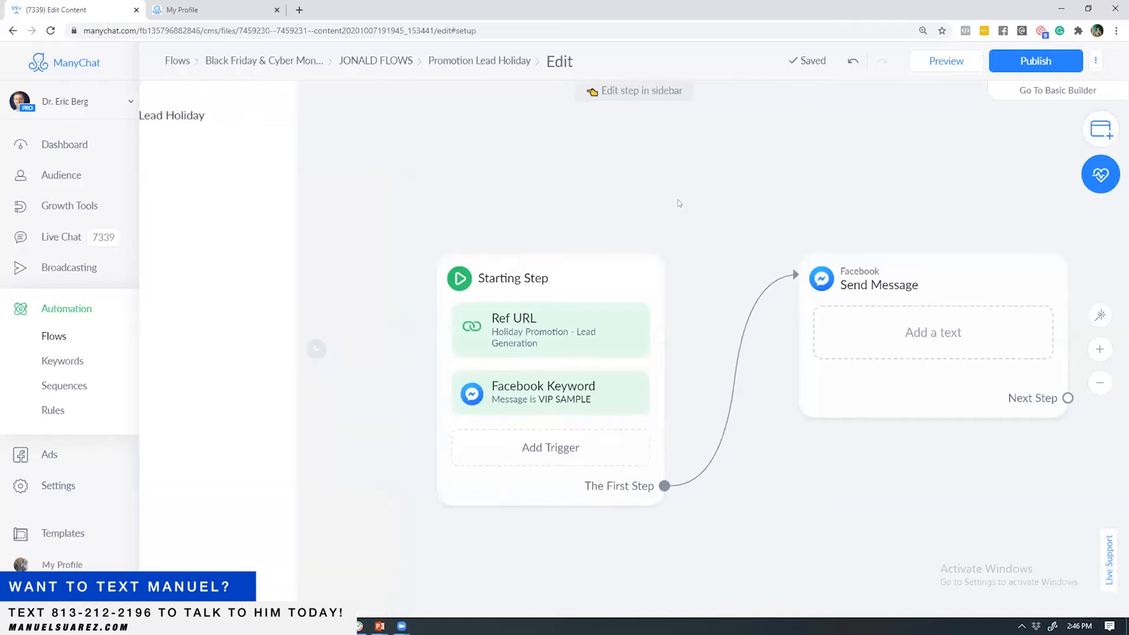
- Fill the first Send Message text with "Smart move, {First Name}! 😉 We'd love to keep you posted on the upcoming Black Friday and Cyber Monday sales!"
{"action": "left_click_drag", "start_coordinate": [703, 194], "coordinate": [588, 180]}
{"action": "left_click_drag", "start_coordinate": [812, 284], "coordinate": [762, 297]}
{"action": "left_click_drag", "start_coordinate": [992, 333], "coordinate": [876, 307]}
{"action": "left_click", "coordinate": [638, 311]}
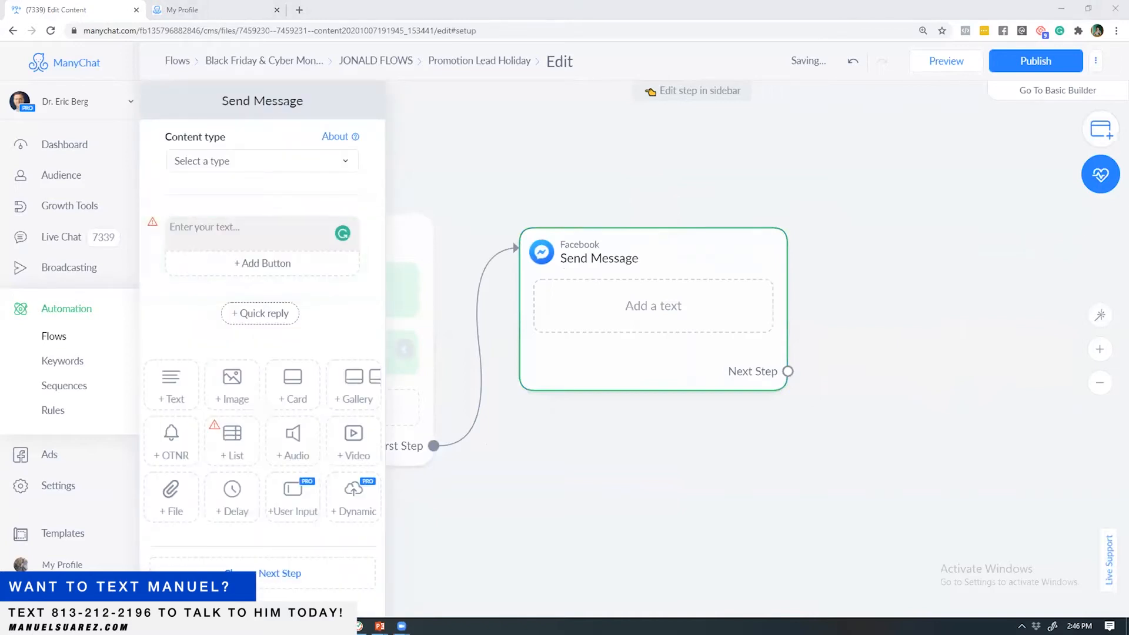
{"action": "left_click", "coordinate": [244, 229]}
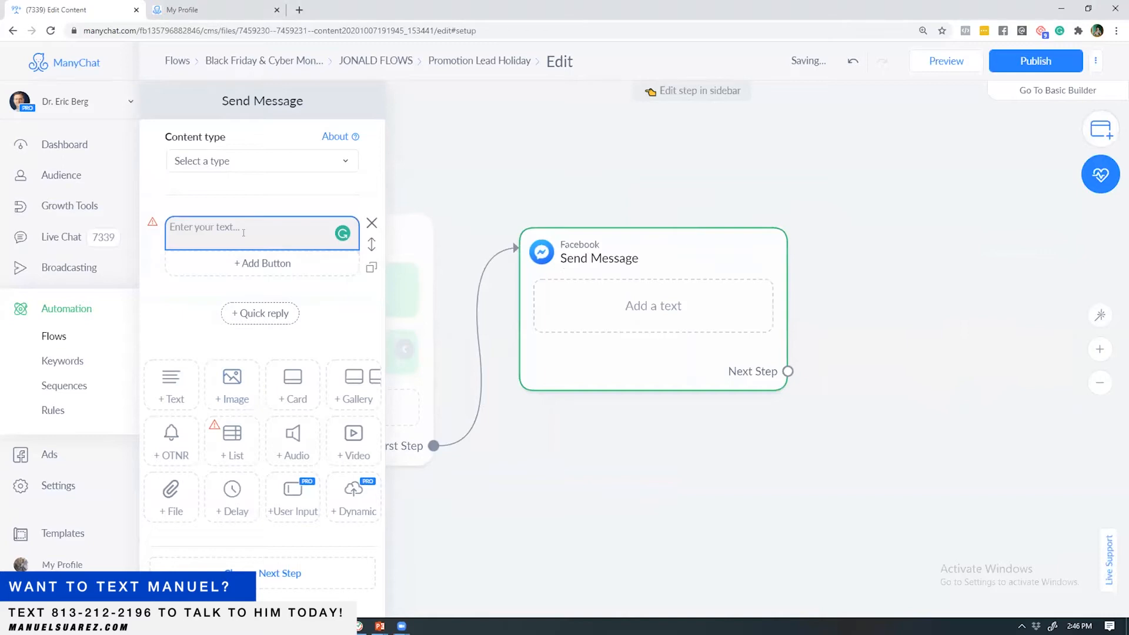
{"action": "key", "text": "ctrl+v"}
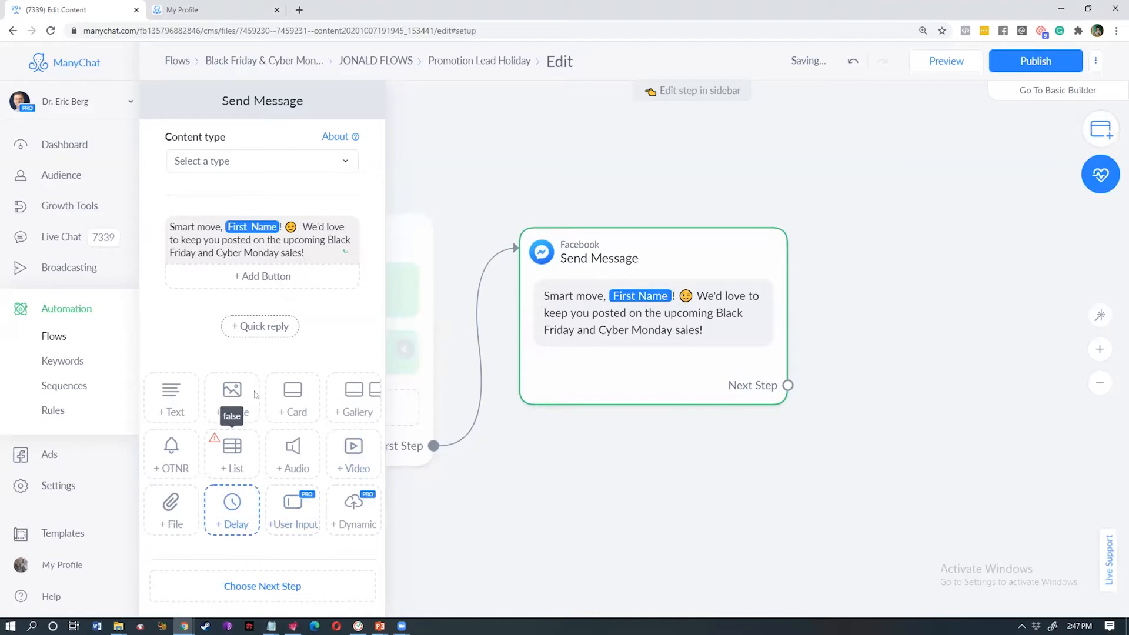
- Add a 3-second typing delay and a text block beginning "Alright, so here's what you need to do to get reminders:" covering phone confirmation and opting out
{"action": "left_click", "coordinate": [230, 513]}
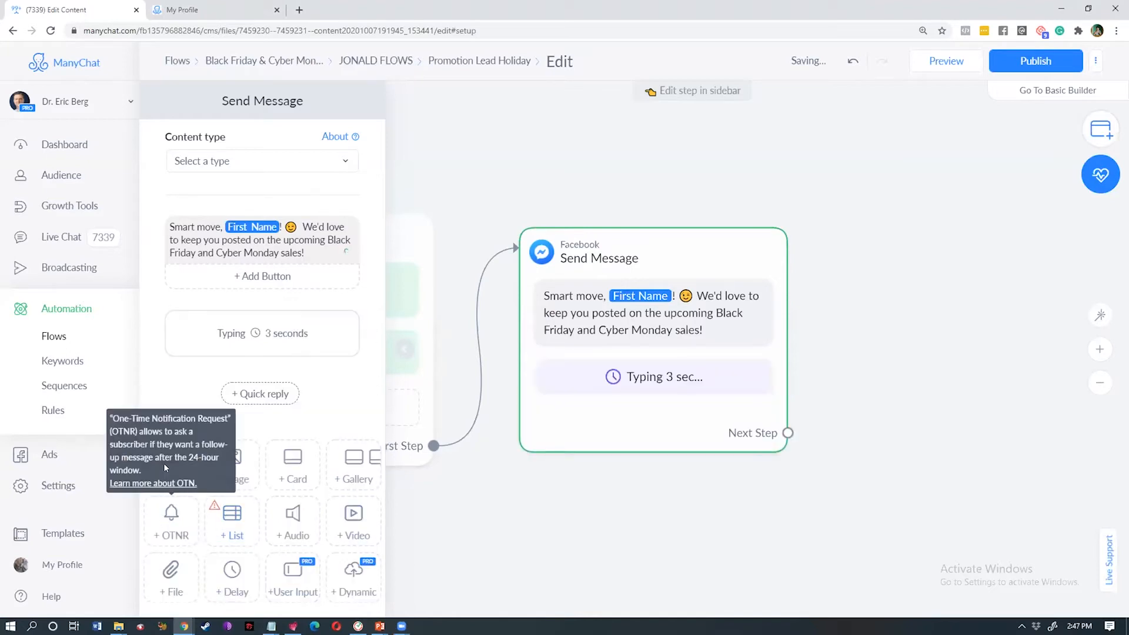
{"action": "left_click", "coordinate": [174, 468]}
{"action": "left_click", "coordinate": [230, 396]}
{"action": "type", "text": "Alright, so here's what you need to do to get reminders:  First, you'll need to confirm your phone number. We'll only be using this to send you discount codes and any other promotion updates.  And don't worry.... we won't share your information with anyone else and you can always opt-out!"}
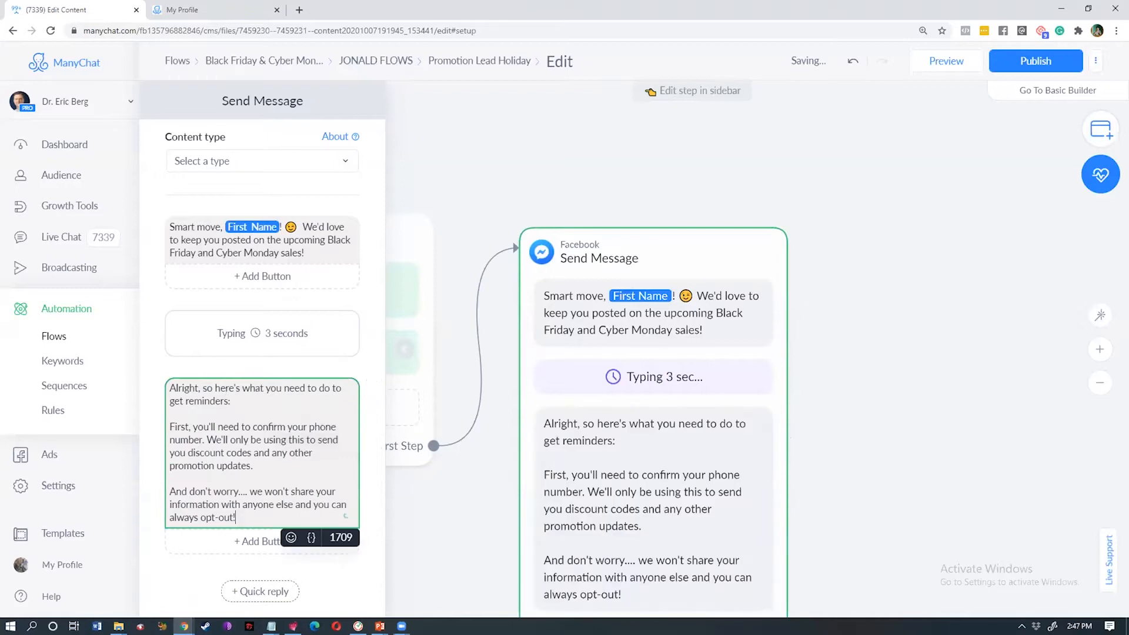
- Add a 3-second typing delay and the text "After that, you'll just need to confirm that you want to receive notifications about promotions. That's it!"
{"action": "key", "text": "alt+Tab"}
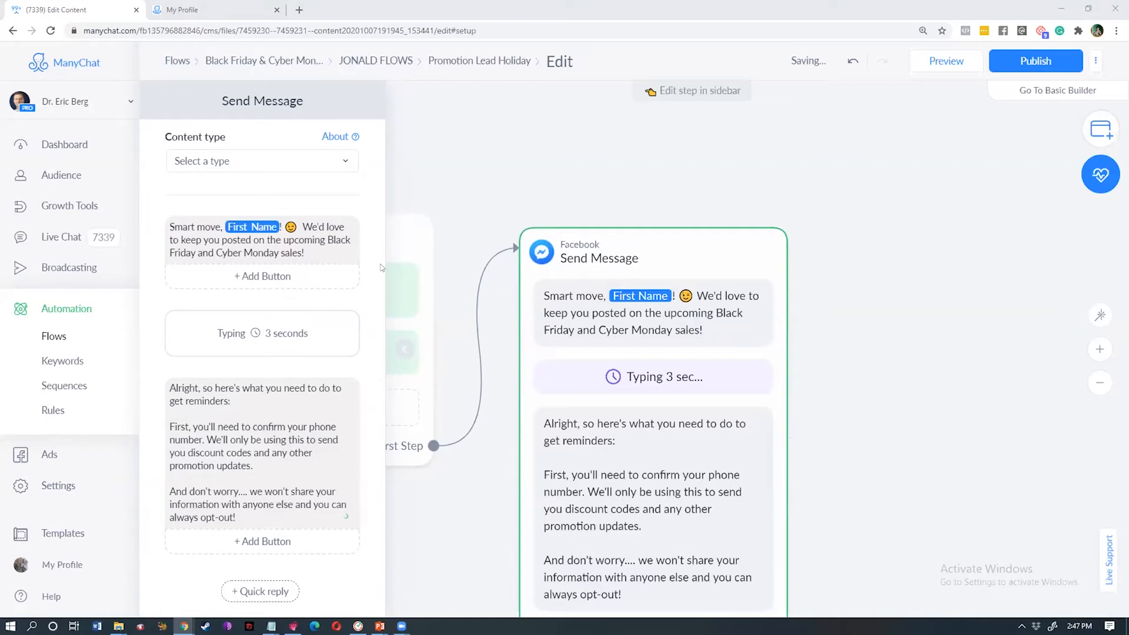
{"action": "key", "text": "alt+Tab"}
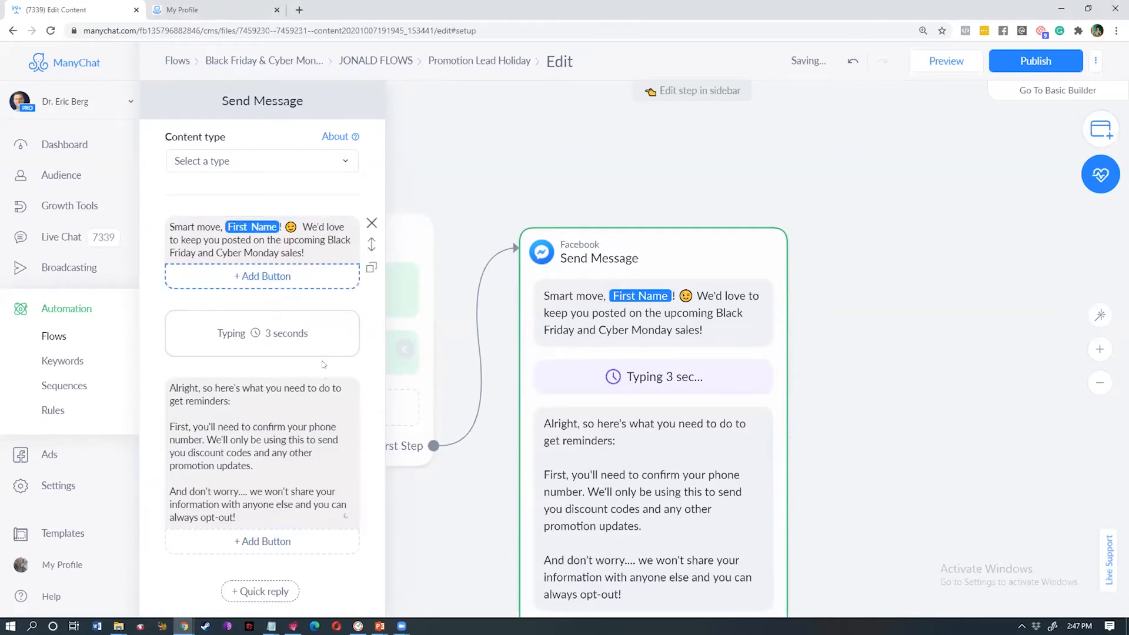
{"action": "scroll", "coordinate": [325, 351], "scroll_direction": "down", "scroll_amount": 4}
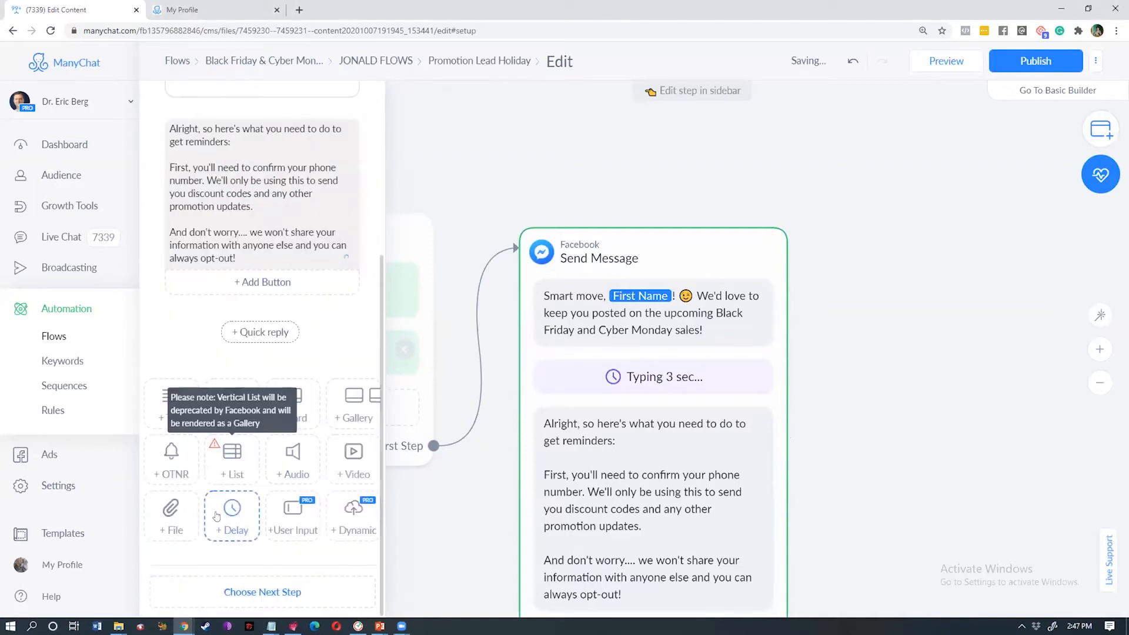
{"action": "left_click", "coordinate": [158, 462]}
{"action": "type", "text": "After that, you'll just need to confirm that you want to receive notifications about promotions.  That's it!"}
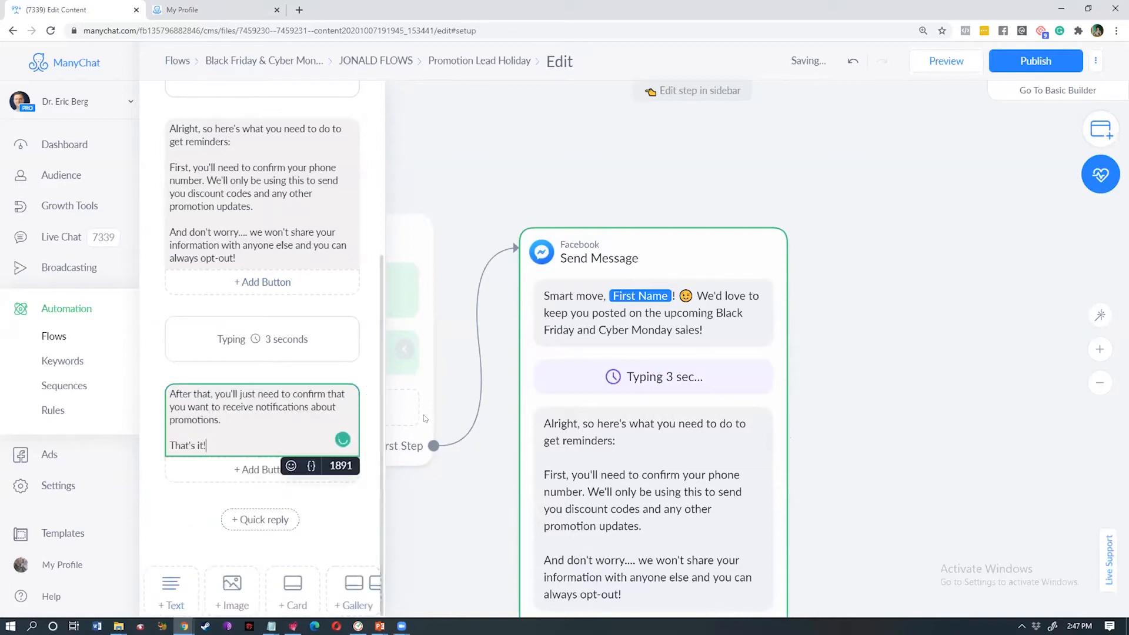
- Add another 3-second typing delay and the text "Ready to continue? Just tap the button below when you're ready! 👇" to the message
{"action": "scroll", "coordinate": [371, 422], "scroll_direction": "down", "scroll_amount": 3}
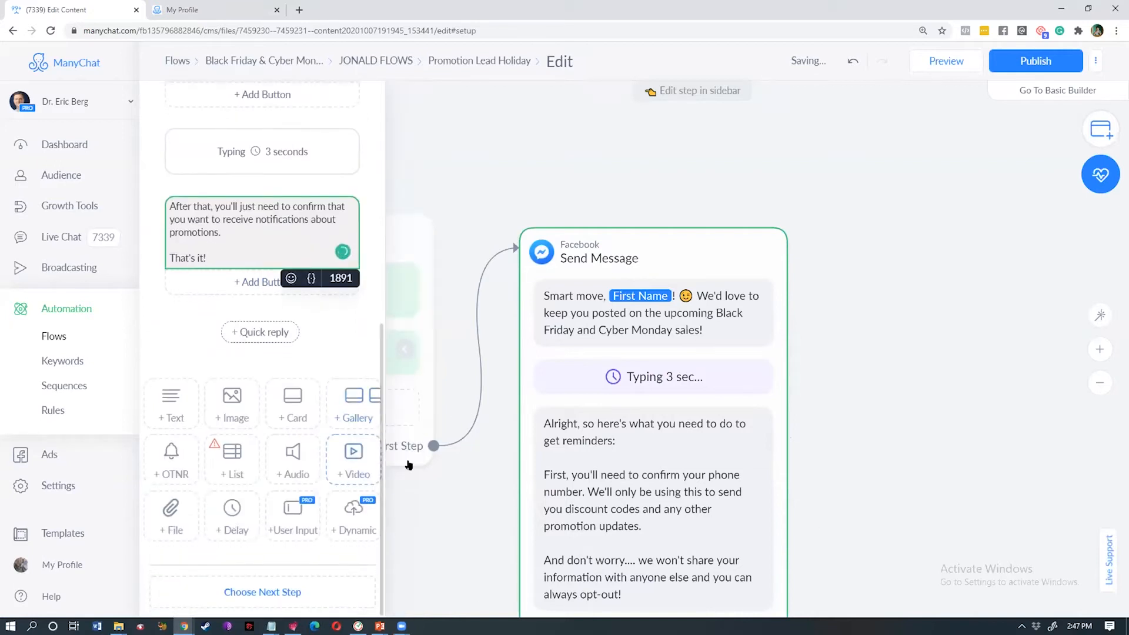
{"action": "key", "text": "alt+Tab"}
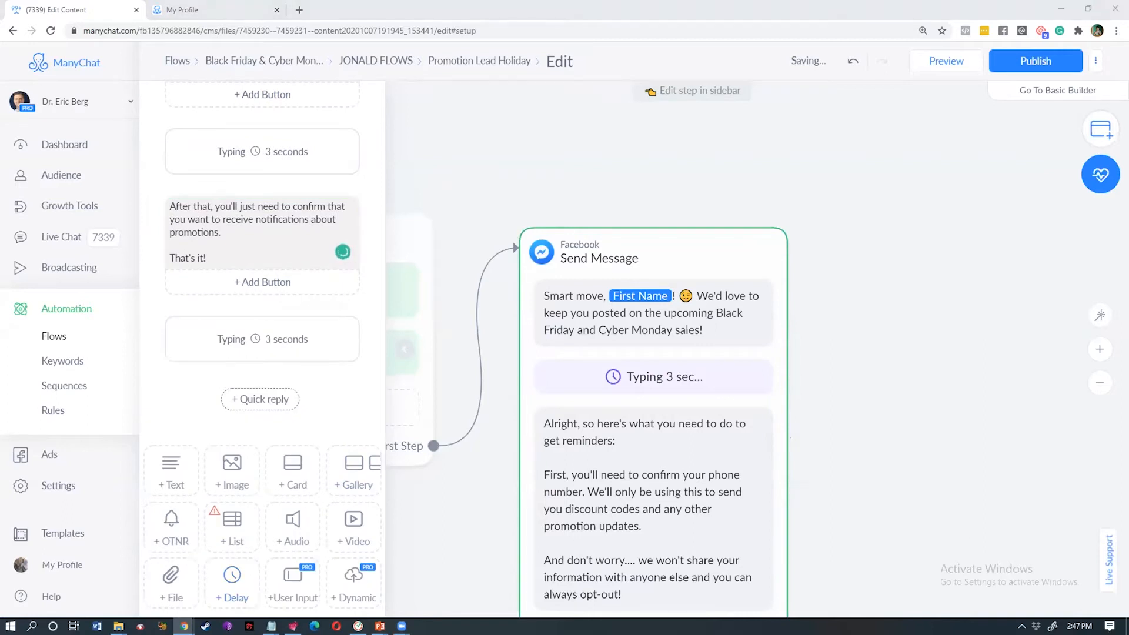
{"action": "left_click", "coordinate": [171, 476]}
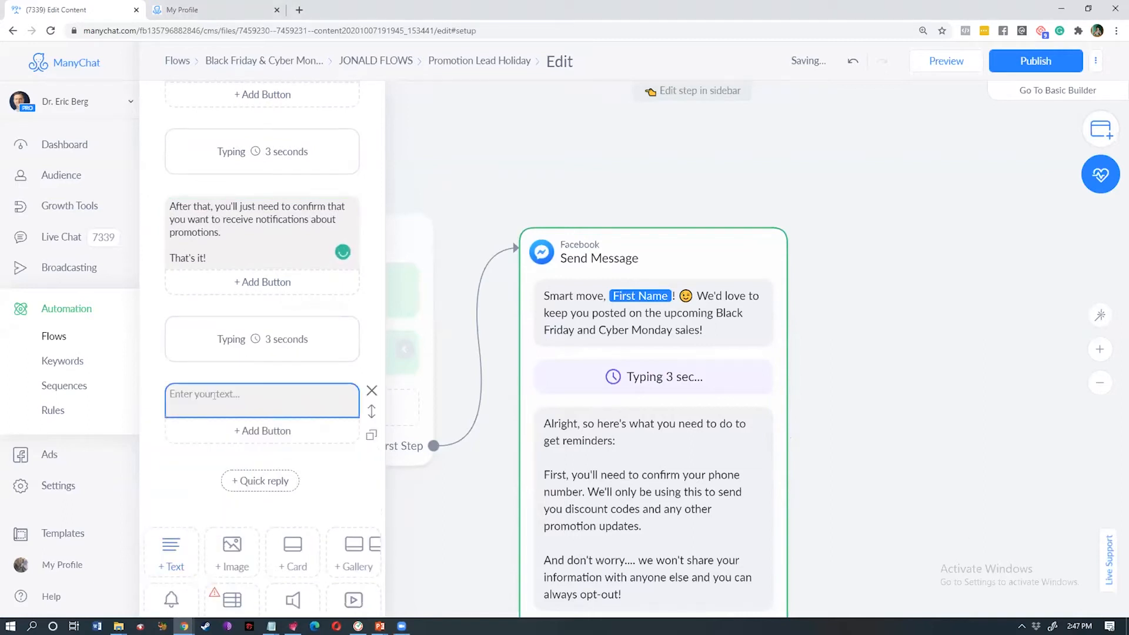
{"action": "type", "text": "Ready to continue? Just tap the button below when you're ready! 👇"}
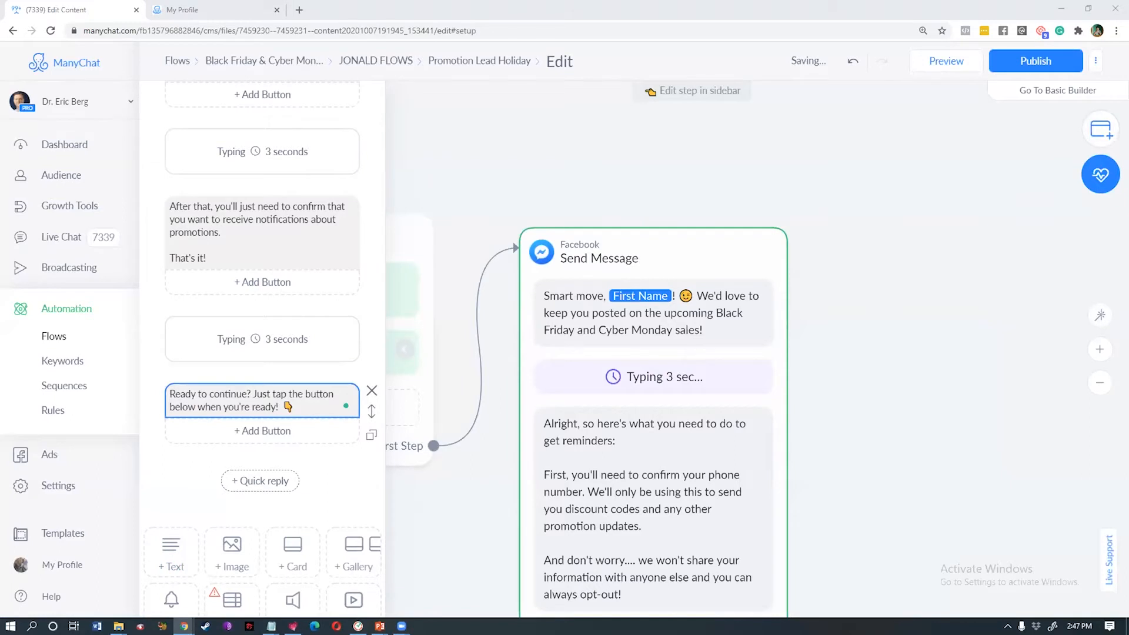
- Add two buttons under the "Ready to continue?" text and title the first one "Sure, Let's do it!"
{"action": "key", "text": "alt+Tab"}
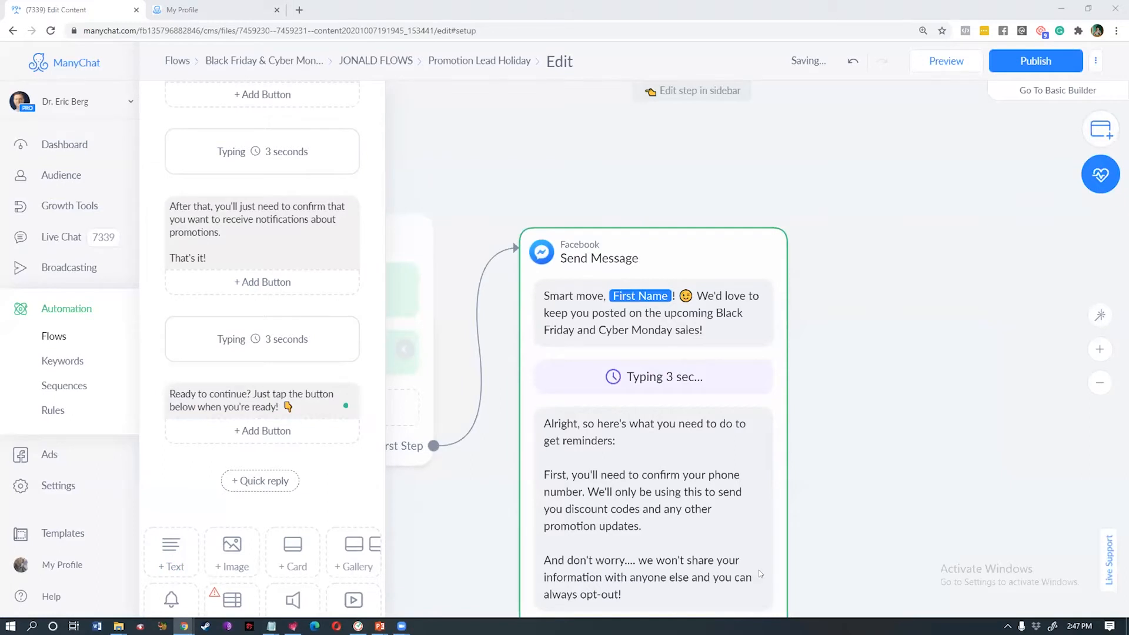
{"action": "left_click", "coordinate": [258, 436]}
{"action": "left_click", "coordinate": [451, 307]}
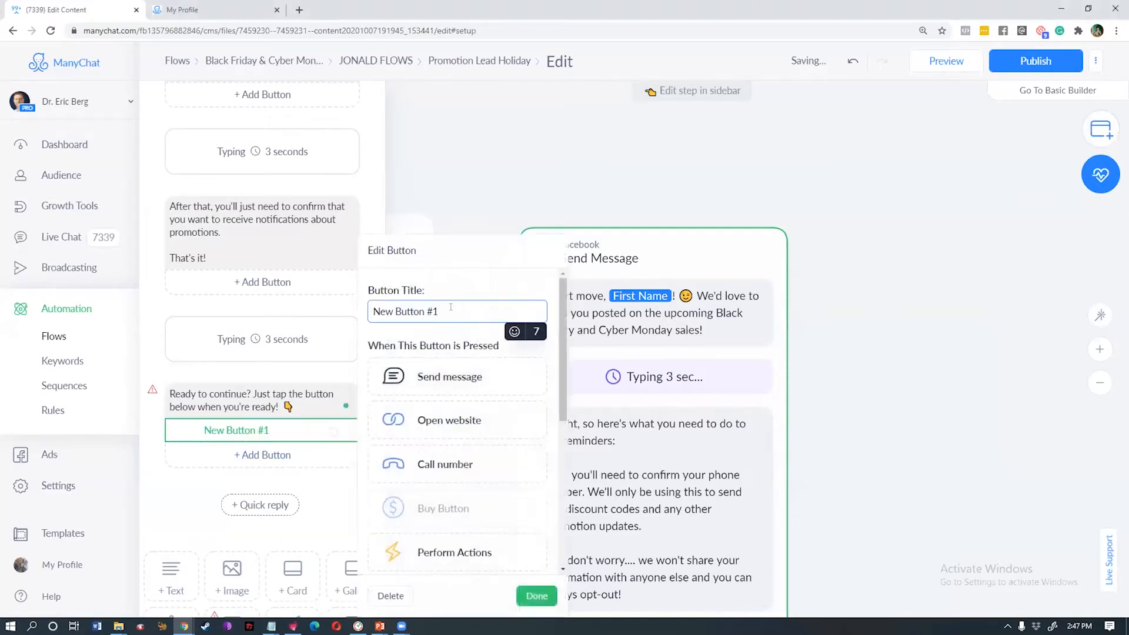
{"action": "key", "text": "ctrl+a"}
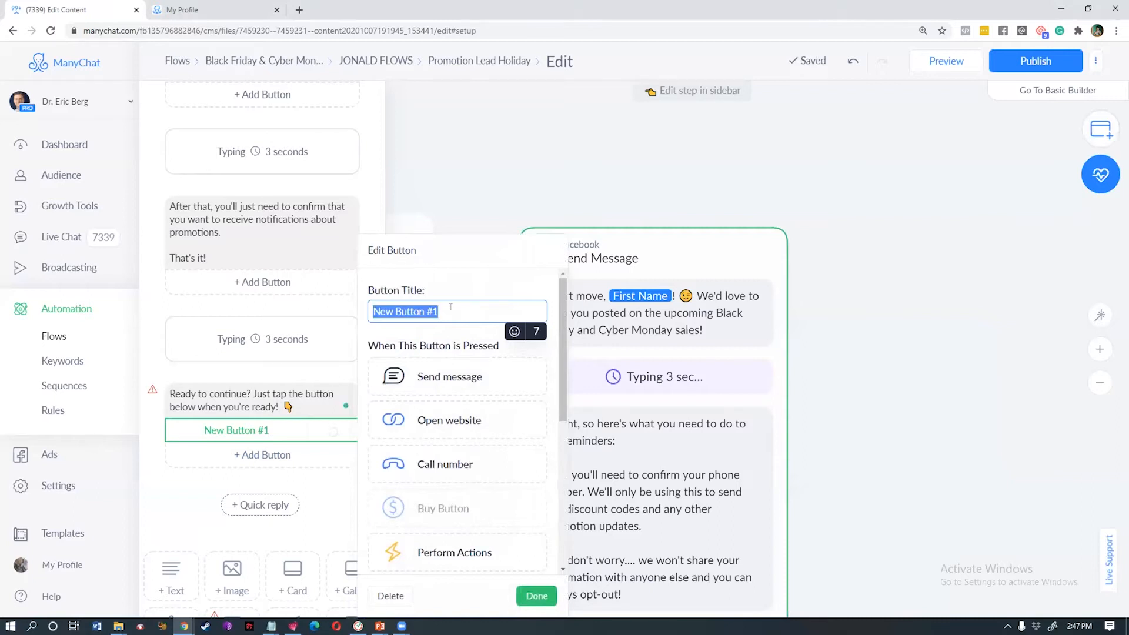
{"action": "type", "text": "Siure"}
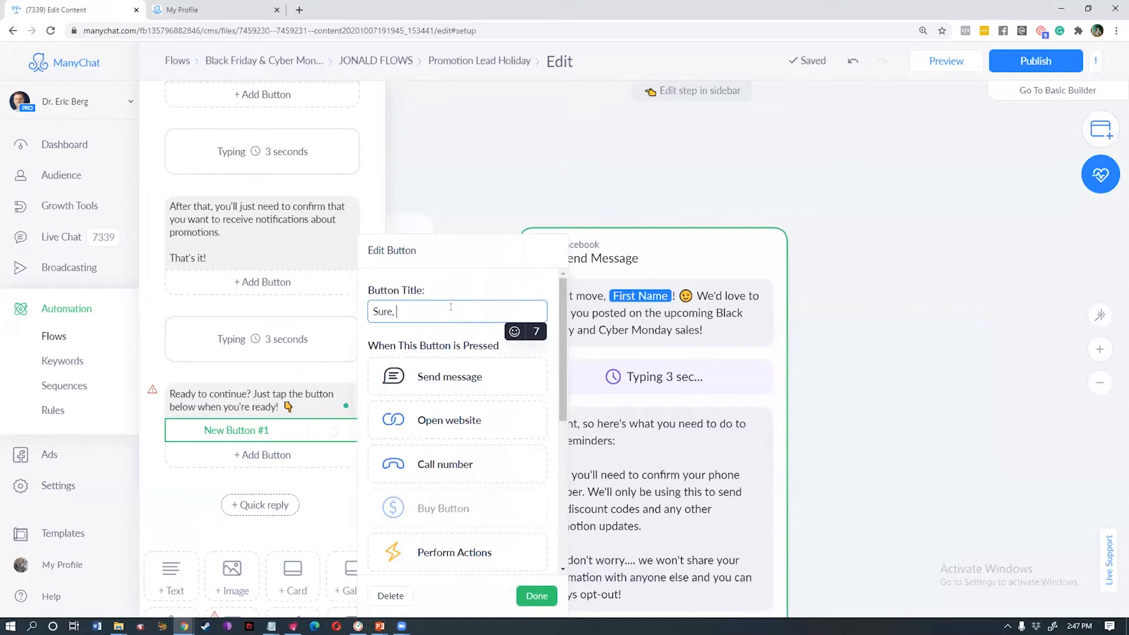
{"action": "type", "text": ", Let's do"}
{"action": "left_click", "coordinate": [235, 463]}
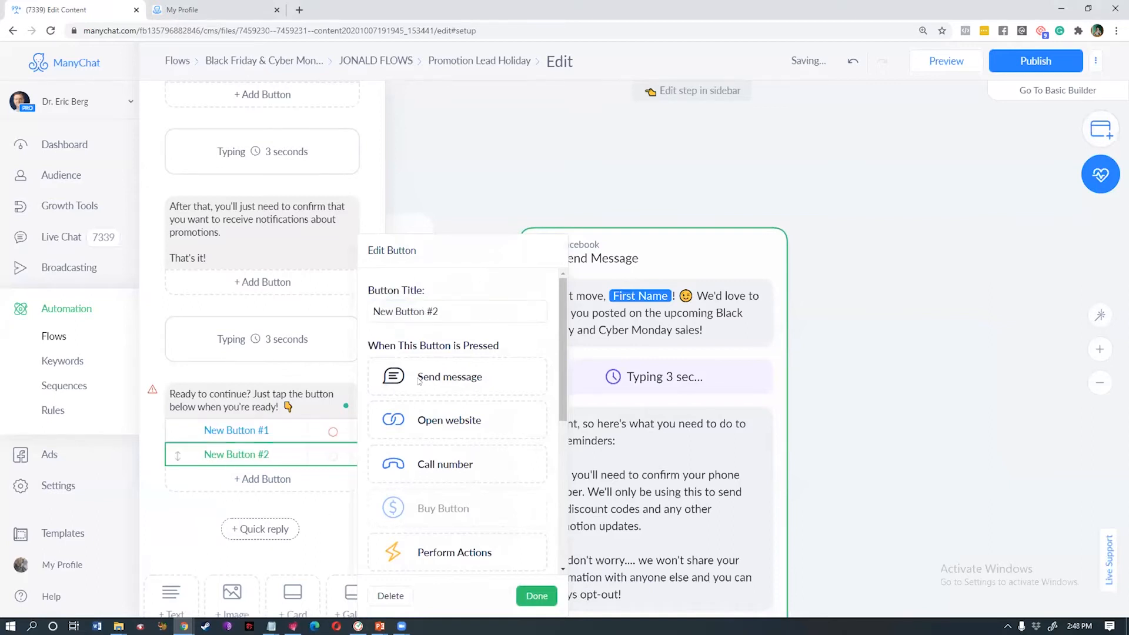
{"action": "left_click", "coordinate": [207, 435]}
{"action": "left_click", "coordinate": [240, 457]}
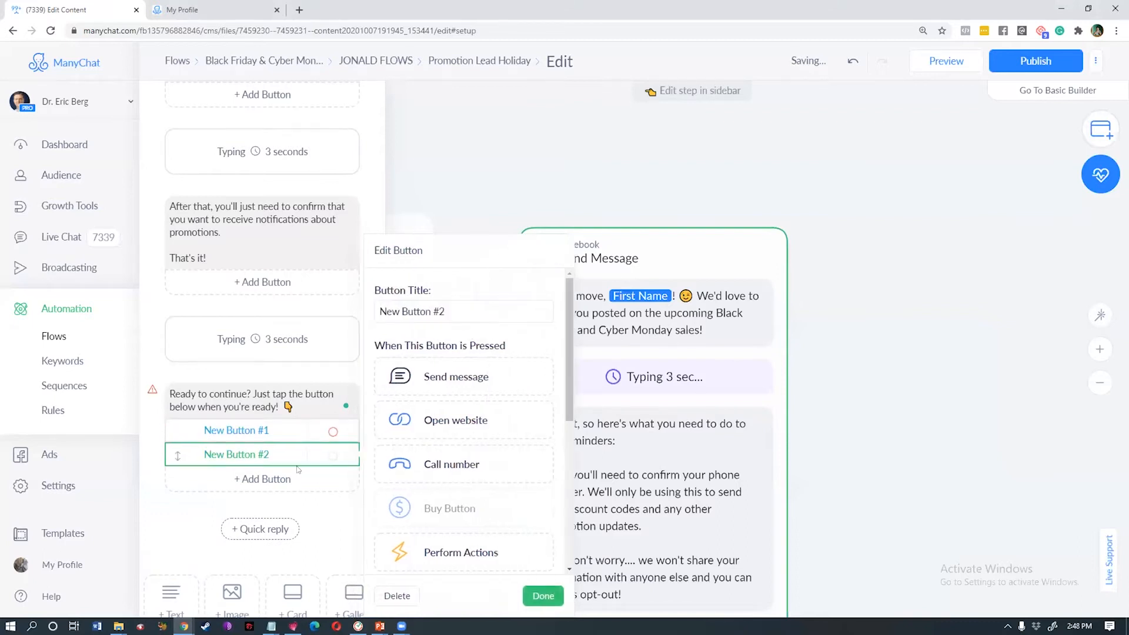
{"action": "left_click", "coordinate": [257, 432]}
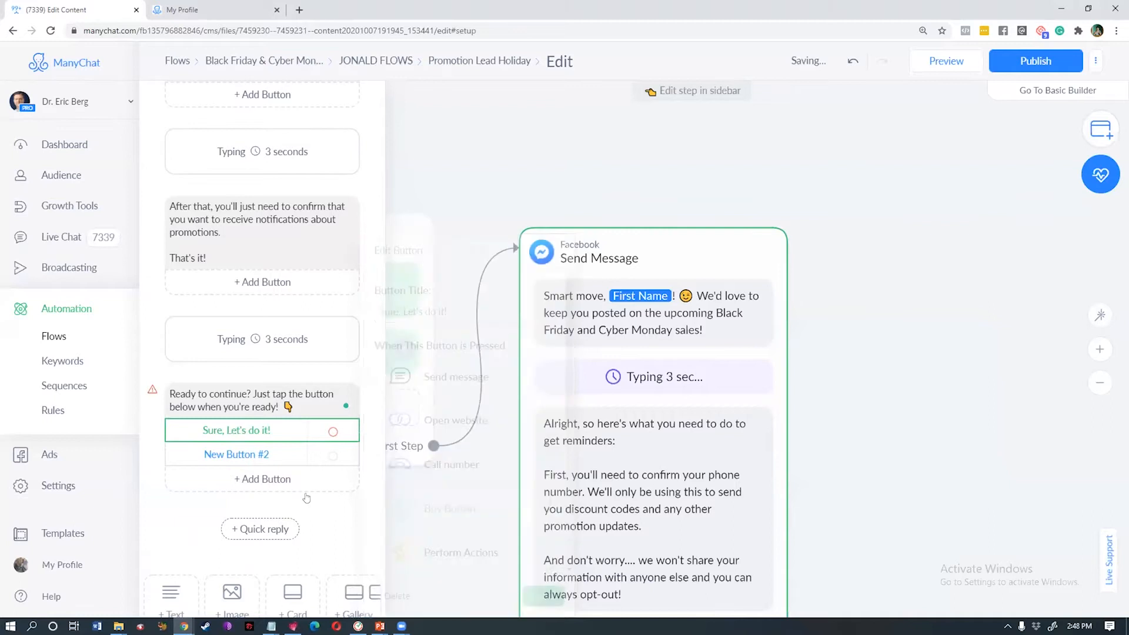
- Try to title the second button under the "Ready to continue?" text "Not interest"
{"action": "left_click", "coordinate": [262, 456]}
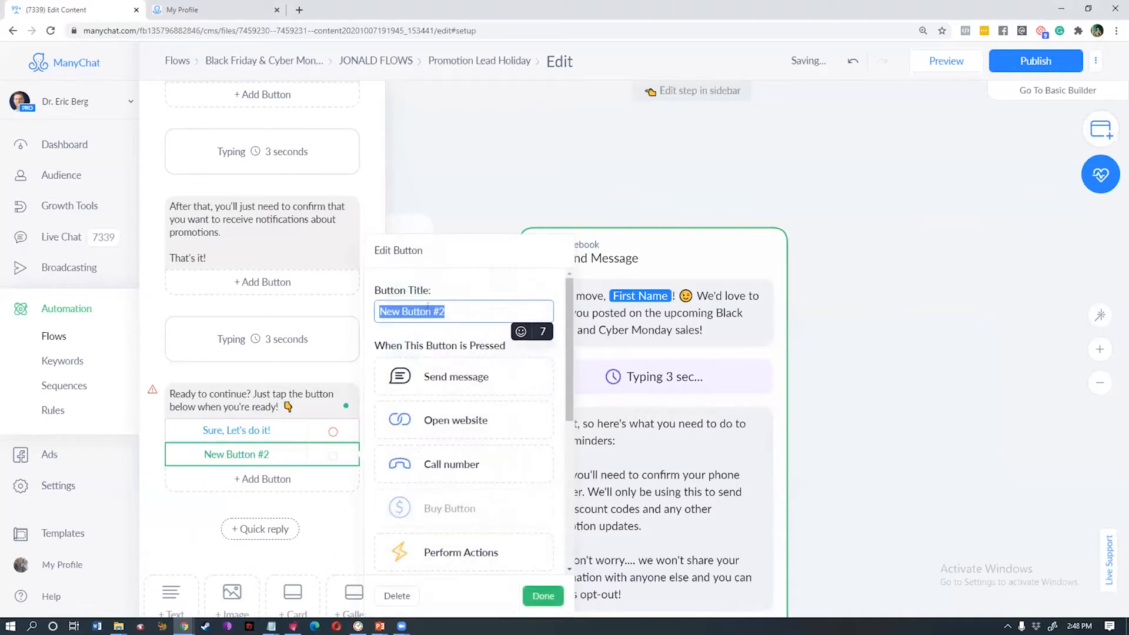
{"action": "type", "text": "otNote NoteN"}
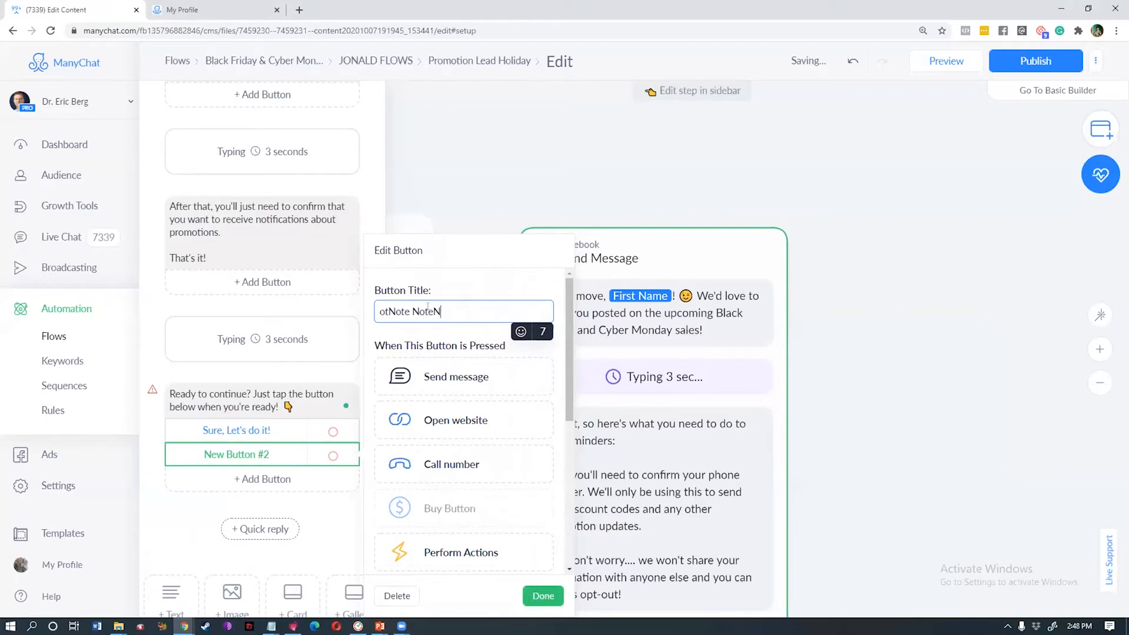
{"action": "key", "text": "BackSpace"}
{"action": "key", "text": "BackSpace"}
{"action": "key", "text": "BackSpace"}
{"action": "key", "text": "BackSpace"}
{"action": "key", "text": "BackSpace"}
{"action": "key", "text": "BackSpace"}
{"action": "key", "text": "BackSpace"}
{"action": "key", "text": "BackSpace"}
{"action": "key", "text": "BackSpace"}
{"action": "key", "text": "BackSpace"}
{"action": "key", "text": "BackSpace"}
{"action": "type", "text": "Not interest"}
{"action": "left_click", "coordinate": [898, 341]}
- Link the "Sure, Let's do it!" button to a new Actions step that adds the tag "Interest in BF & CM Promotion"
{"action": "left_click_drag", "start_coordinate": [887, 393], "coordinate": [872, 82]}
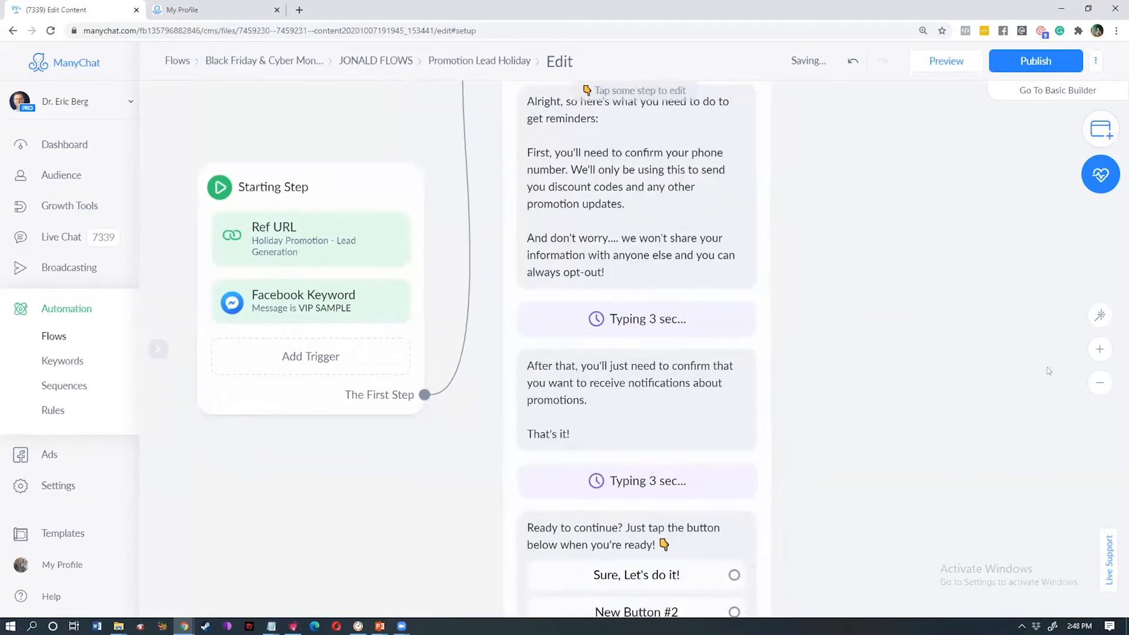
{"action": "scroll", "coordinate": [953, 382], "scroll_direction": "down", "scroll_amount": 5}
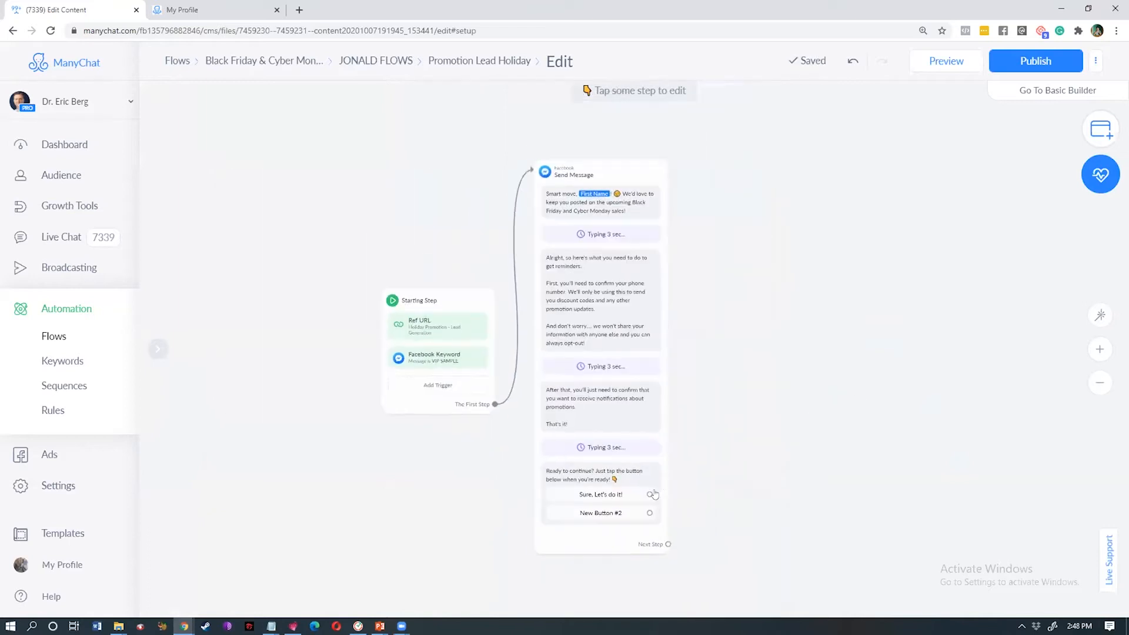
{"action": "left_click_drag", "start_coordinate": [651, 494], "coordinate": [694, 292]}
{"action": "left_click", "coordinate": [729, 320]}
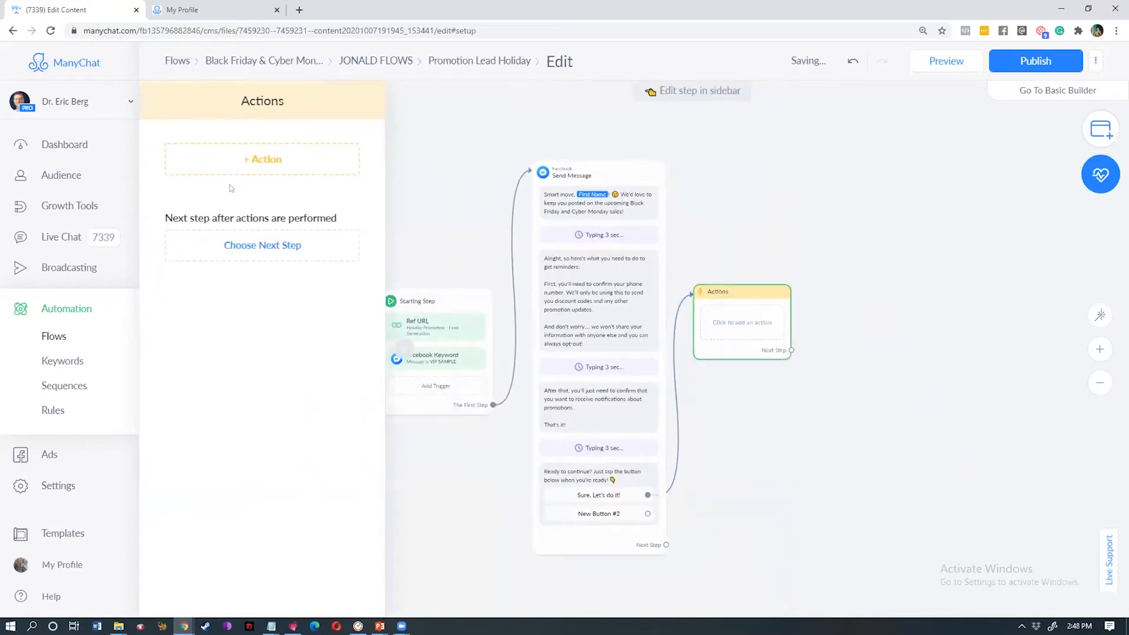
{"action": "left_click", "coordinate": [236, 159]}
{"action": "left_click", "coordinate": [200, 190]}
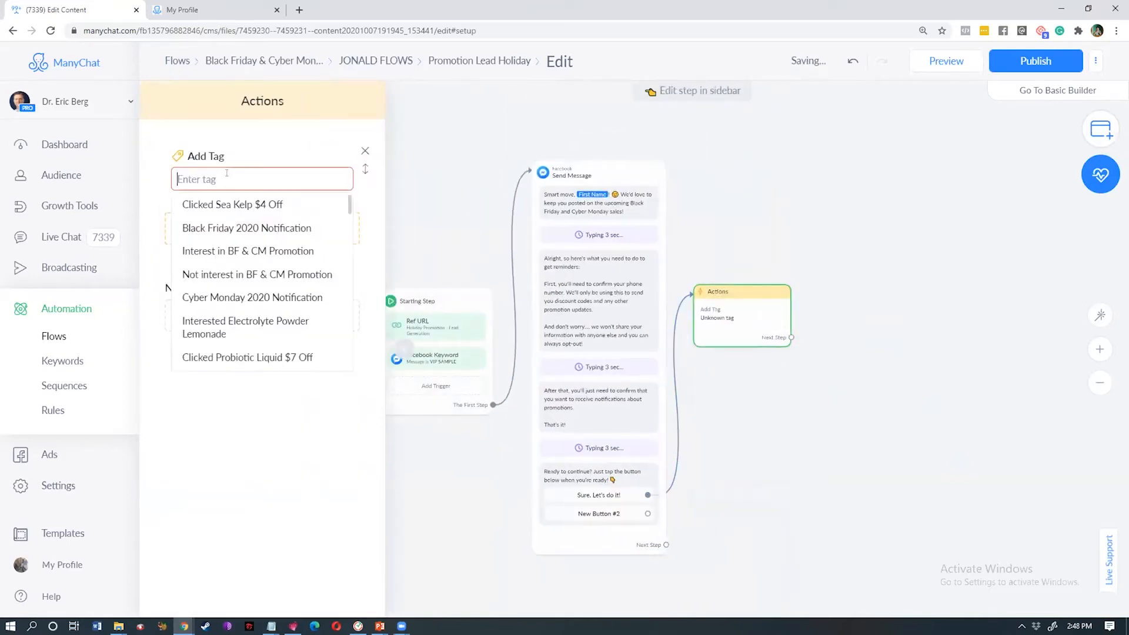
{"action": "left_click", "coordinate": [226, 257]}
{"action": "left_click", "coordinate": [753, 398]}
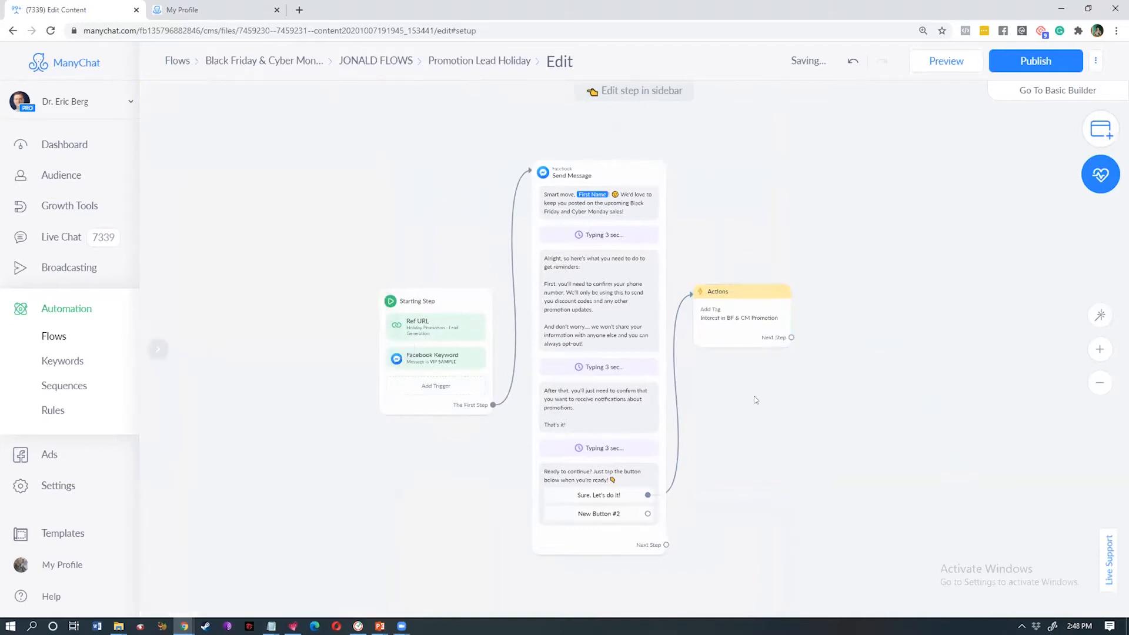
- Link the second button to a new Actions step that adds the tag "Not interest in BF & CM Promotion"
{"action": "left_click_drag", "start_coordinate": [518, 503], "coordinate": [583, 406]}
{"action": "left_click", "coordinate": [627, 259]}
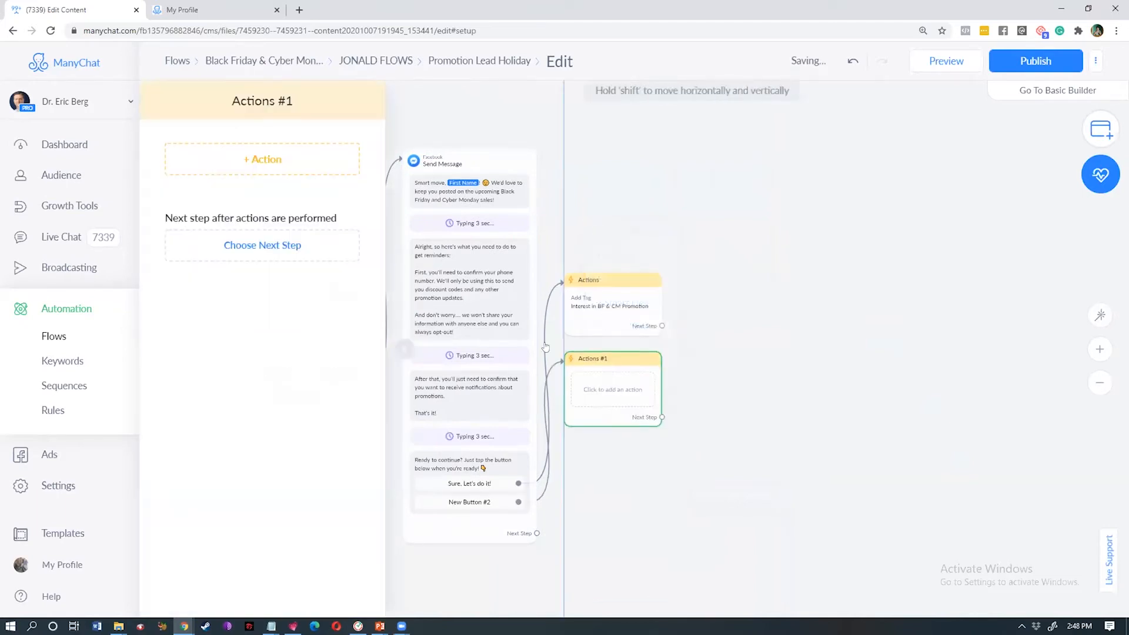
{"action": "left_click", "coordinate": [277, 168]}
{"action": "left_click", "coordinate": [278, 192]}
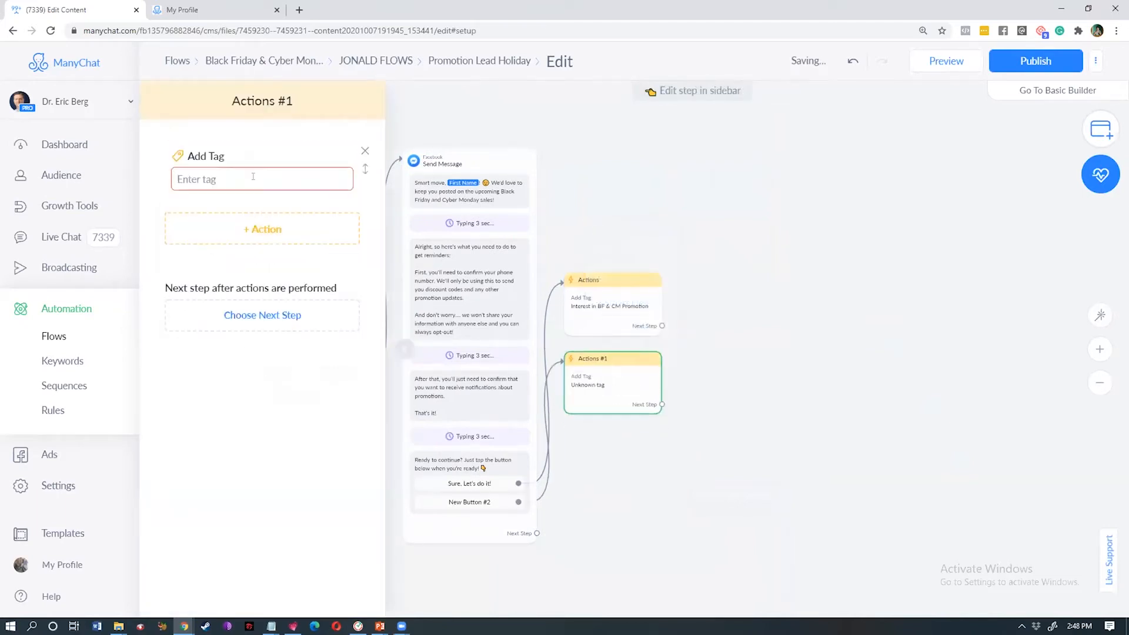
{"action": "left_click", "coordinate": [253, 178]}
{"action": "left_click", "coordinate": [232, 275]}
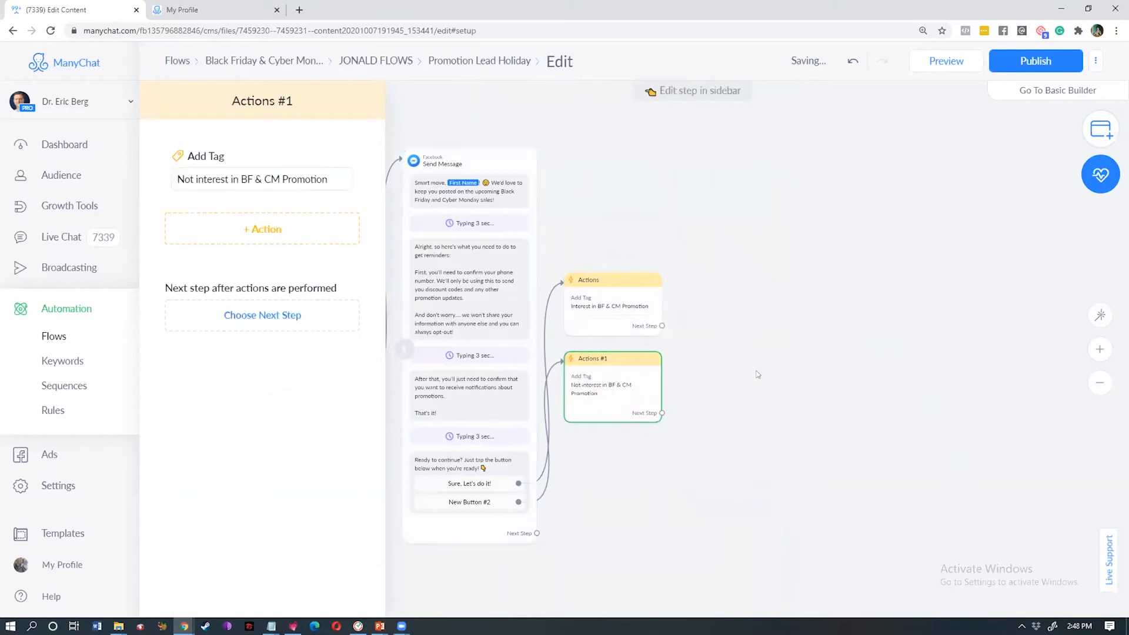
{"action": "left_click", "coordinate": [764, 344]}
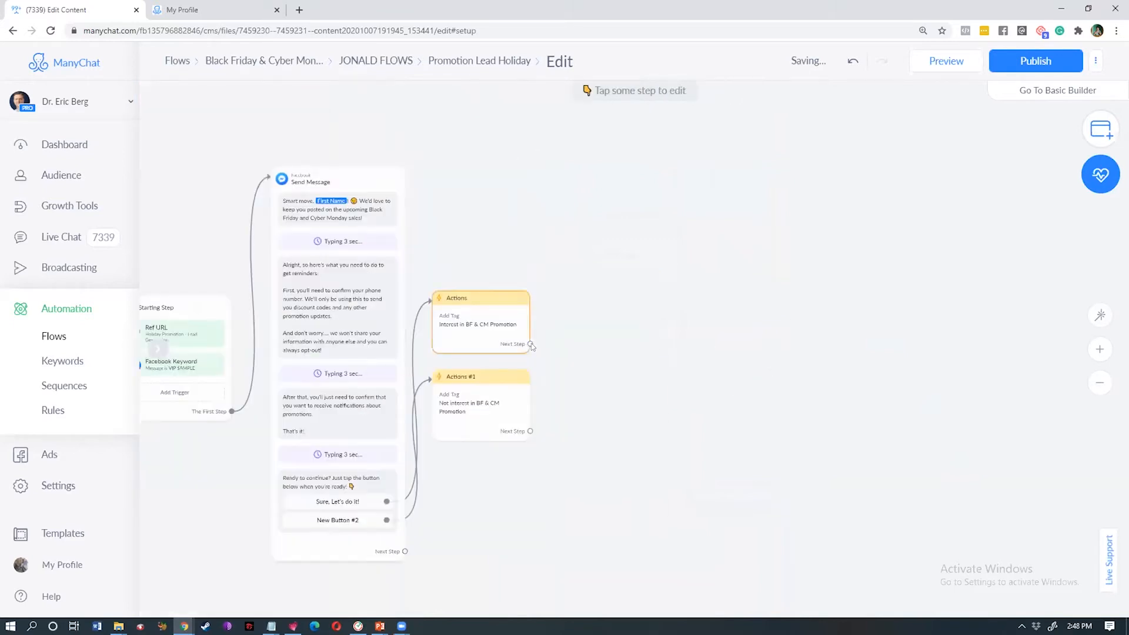
- Connect the next step of the "Interest in BF & CM Promotion" Actions block to a new Send Message step
{"action": "left_click", "coordinate": [531, 345]}
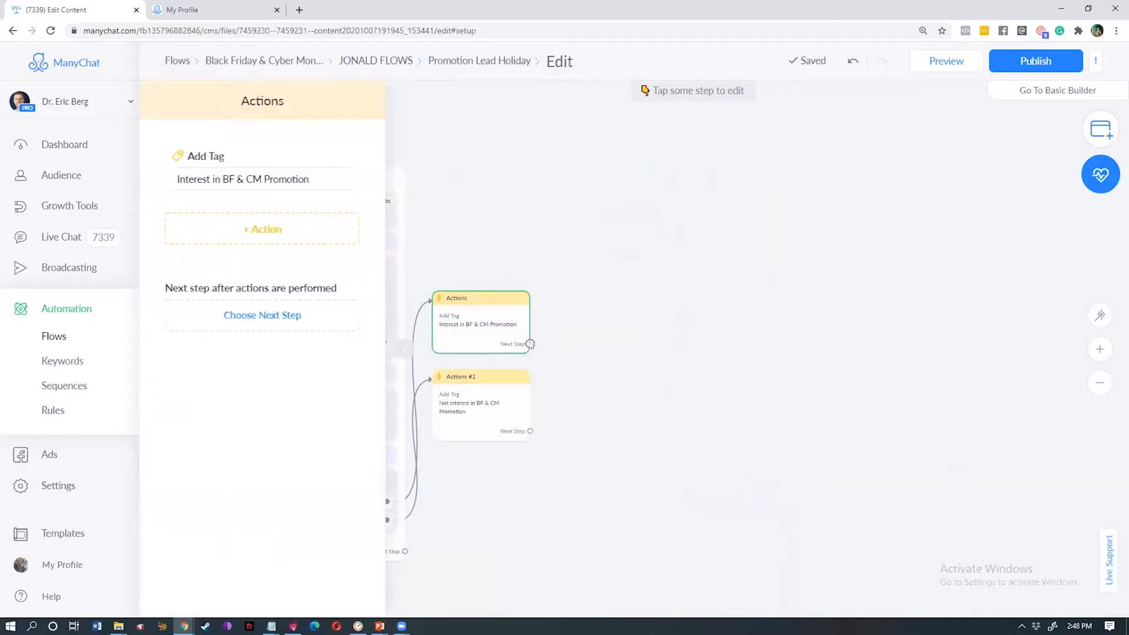
{"action": "left_click_drag", "start_coordinate": [531, 345], "coordinate": [601, 197]}
{"action": "left_click", "coordinate": [647, 198]}
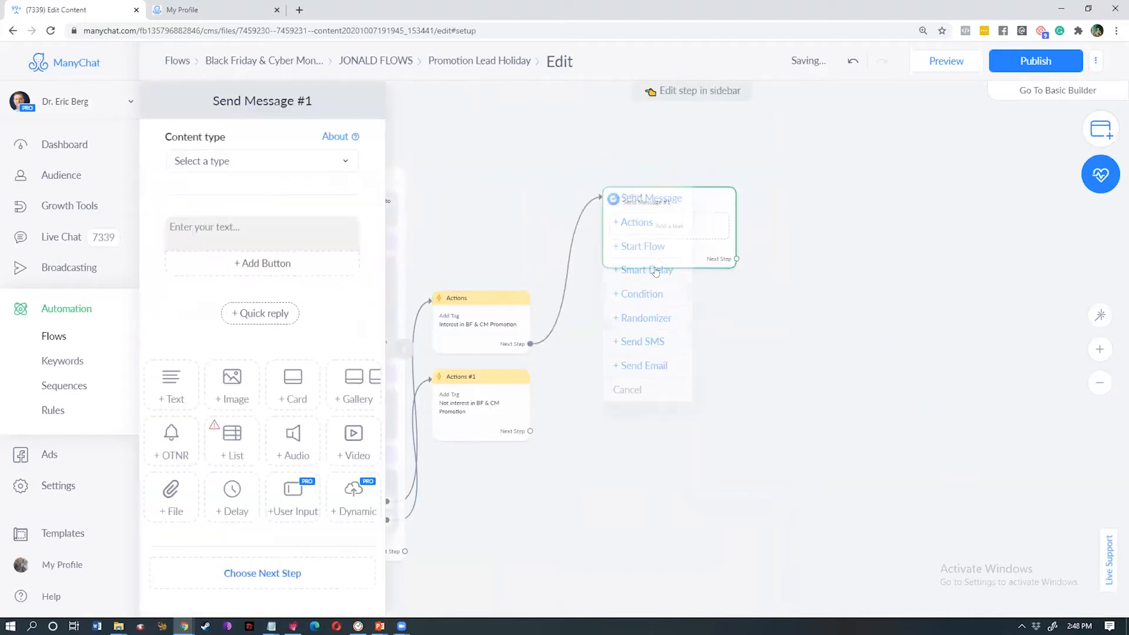
{"action": "left_click", "coordinate": [242, 239]}
{"action": "left_click", "coordinate": [244, 229]}
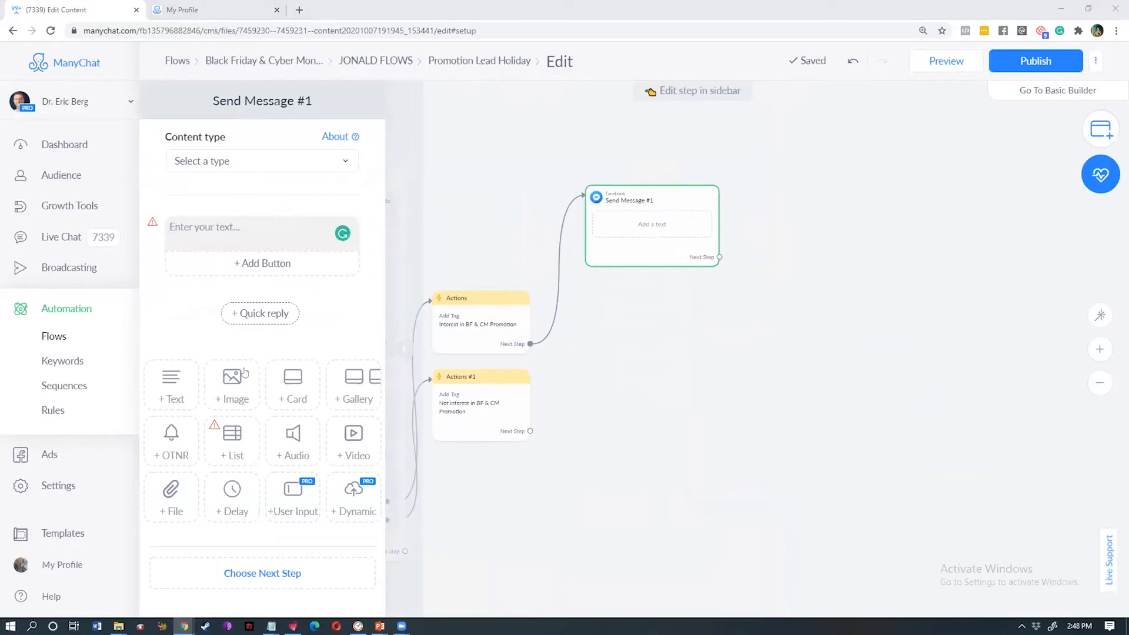
- Replace the empty text block with a User Input block asking "Great, {First Name}! Is this your phone number below?" plus tap-or-type instructions
{"action": "left_click", "coordinate": [294, 507]}
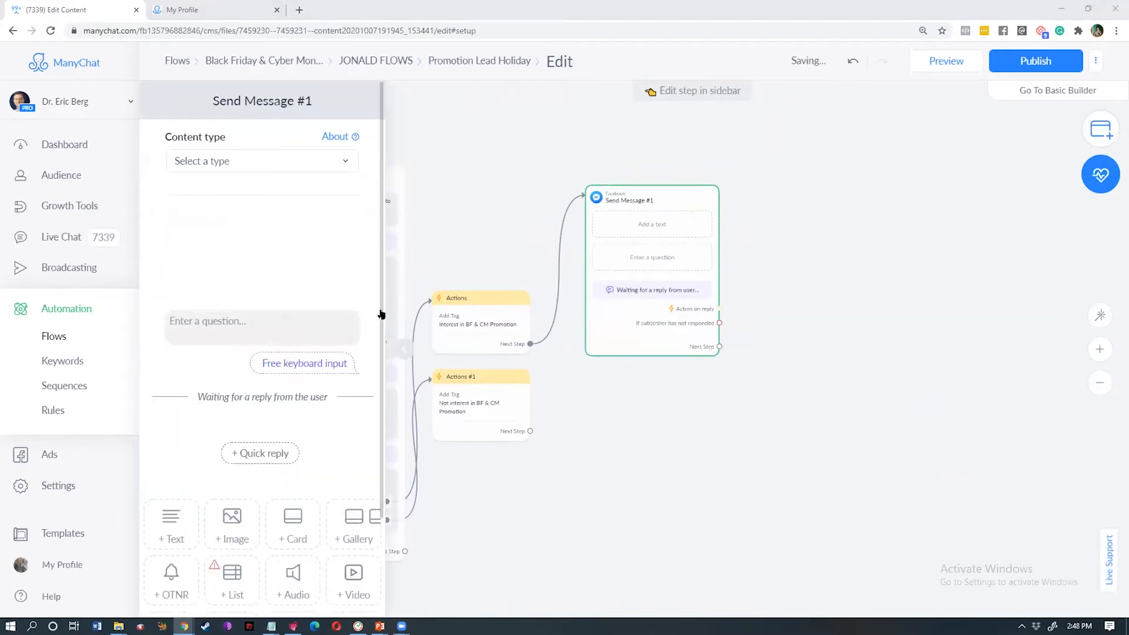
{"action": "left_click", "coordinate": [213, 319]}
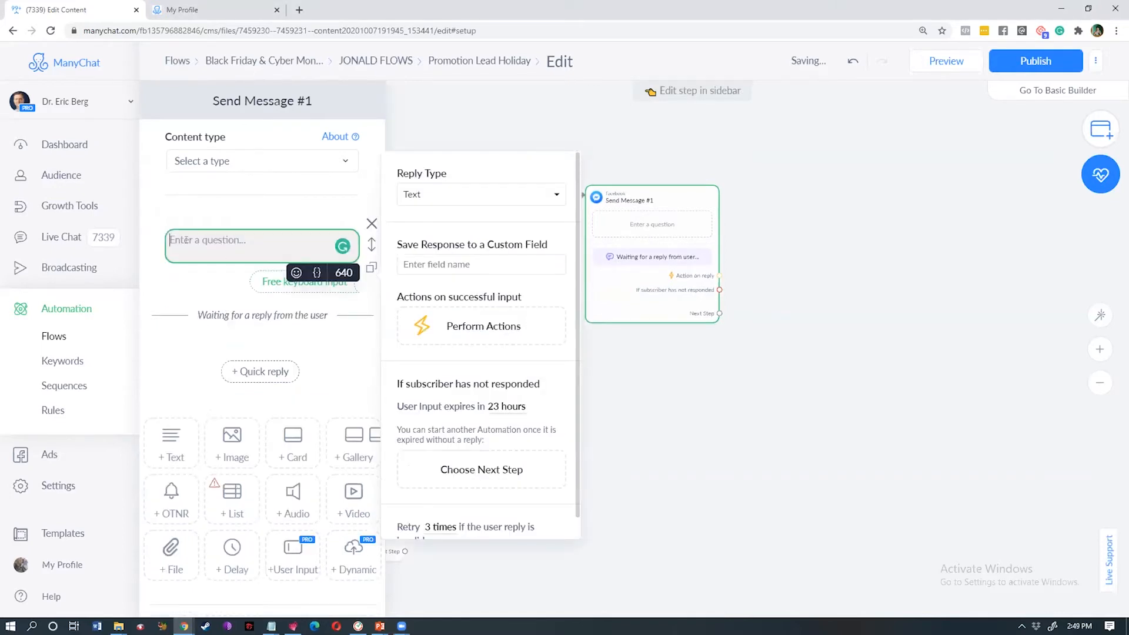
{"action": "type", "text": "Great, First Name!  Is this your phone number below?  If you see the correct one below, just tap on it. Otherwise, type it in! 👇"}
- Set the question's reply type to Phone and enable saving the phone to the system field
{"action": "left_click", "coordinate": [448, 246]}
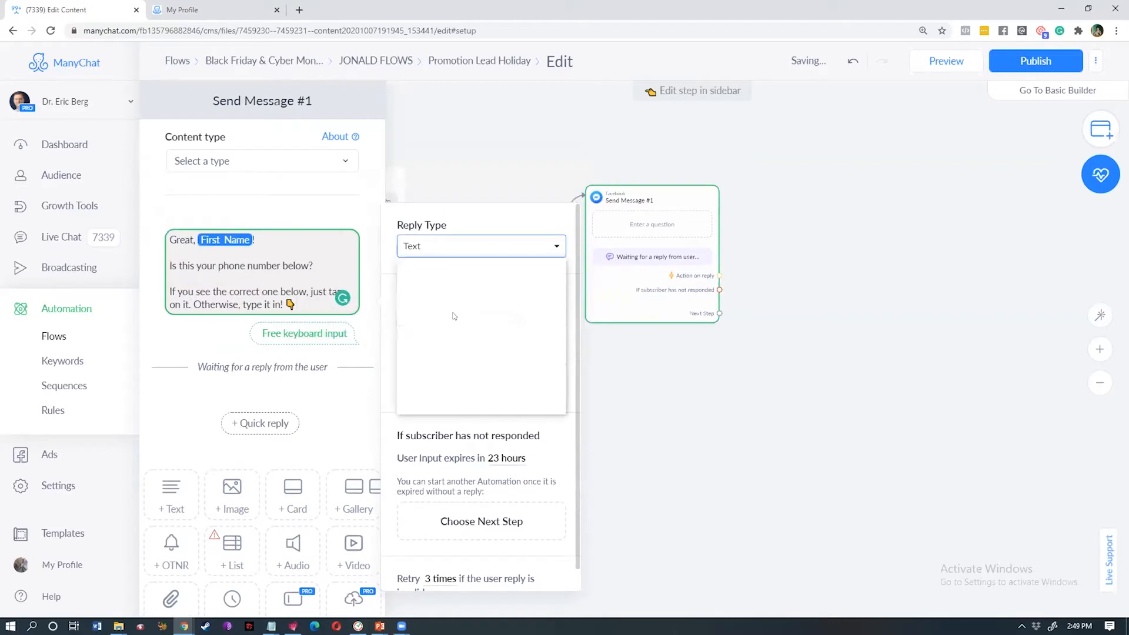
{"action": "left_click", "coordinate": [471, 259]}
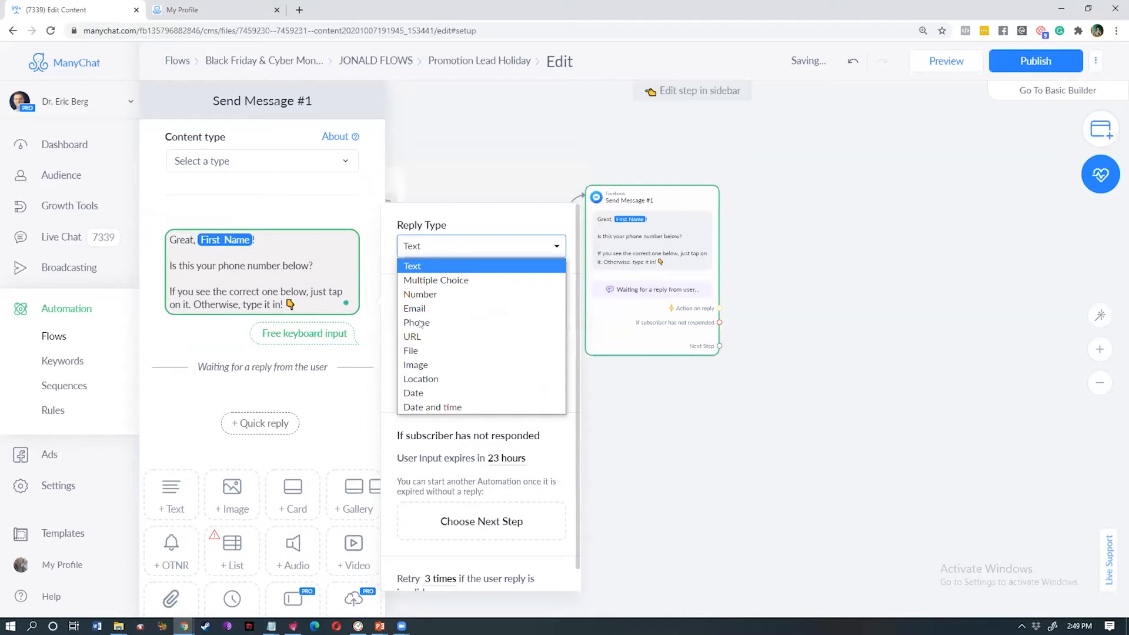
{"action": "left_click", "coordinate": [420, 323]}
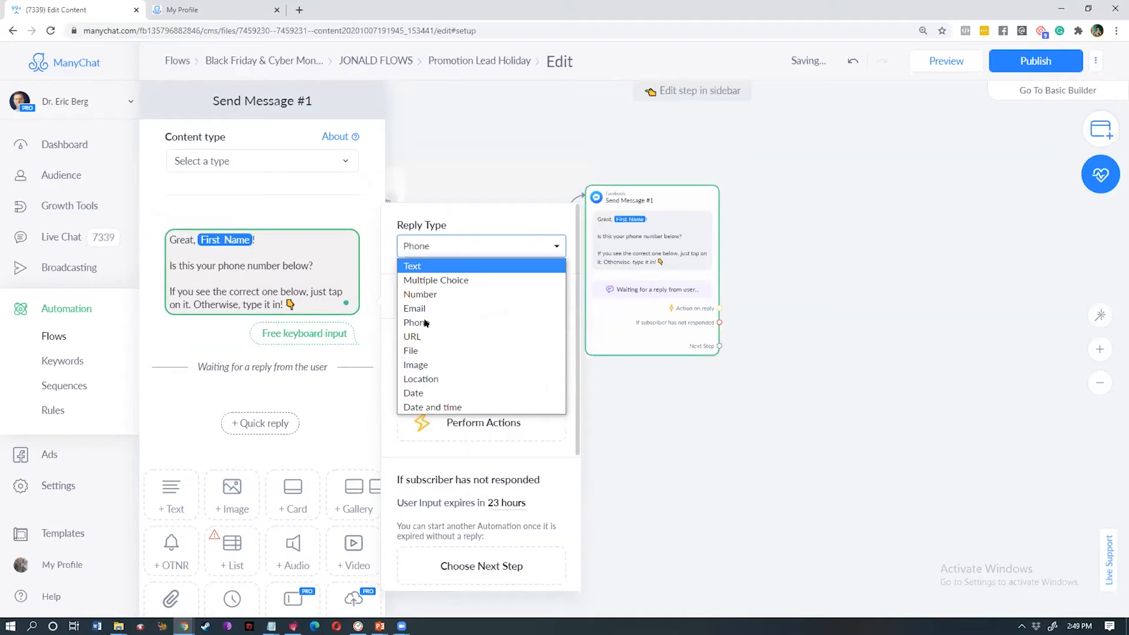
{"action": "left_click", "coordinate": [552, 297]}
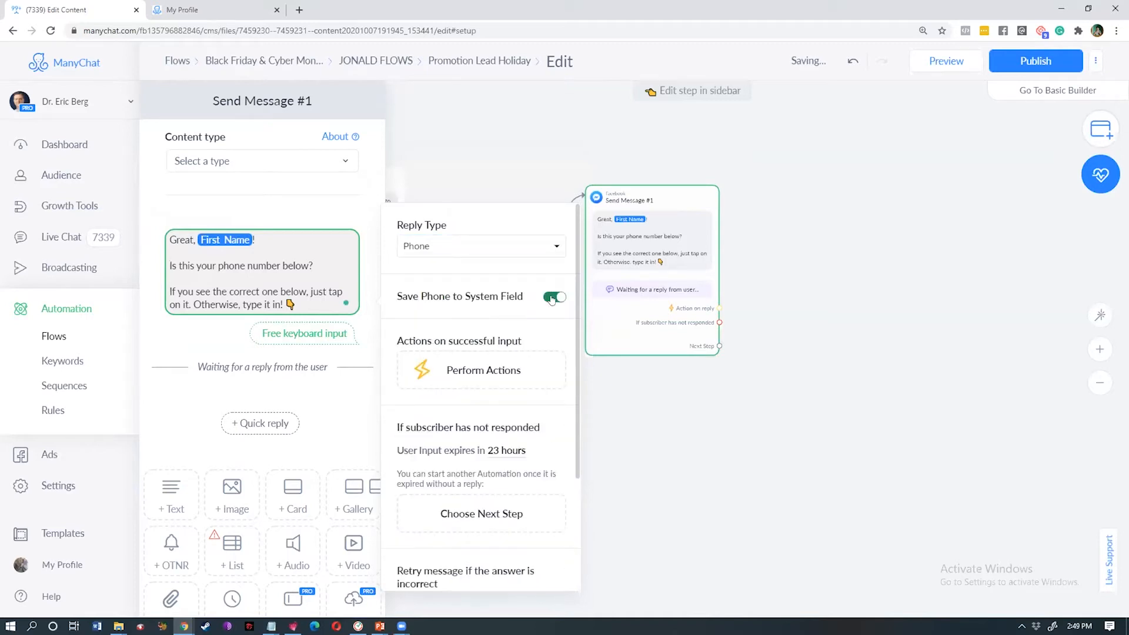
- Attach an Actions step to successful phone input and add the Set SMS Opt-In action to it
{"action": "left_click", "coordinate": [477, 369]}
{"action": "left_click_drag", "start_coordinate": [835, 315], "coordinate": [795, 189]}
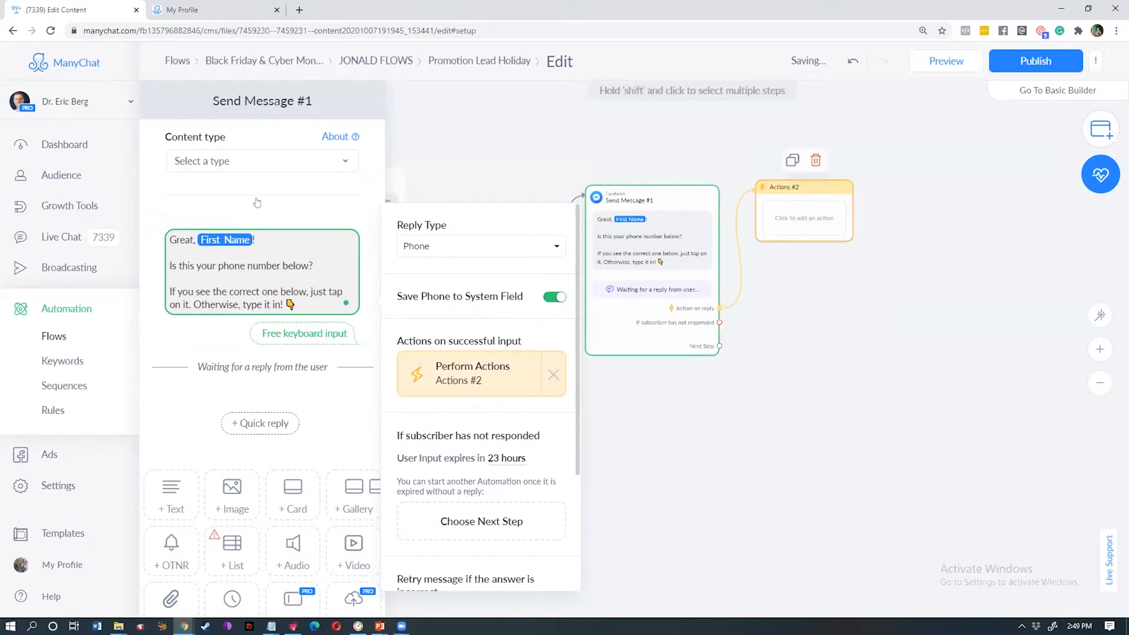
{"action": "left_click", "coordinate": [239, 173]}
{"action": "scroll", "coordinate": [347, 283], "scroll_direction": "down", "scroll_amount": 5}
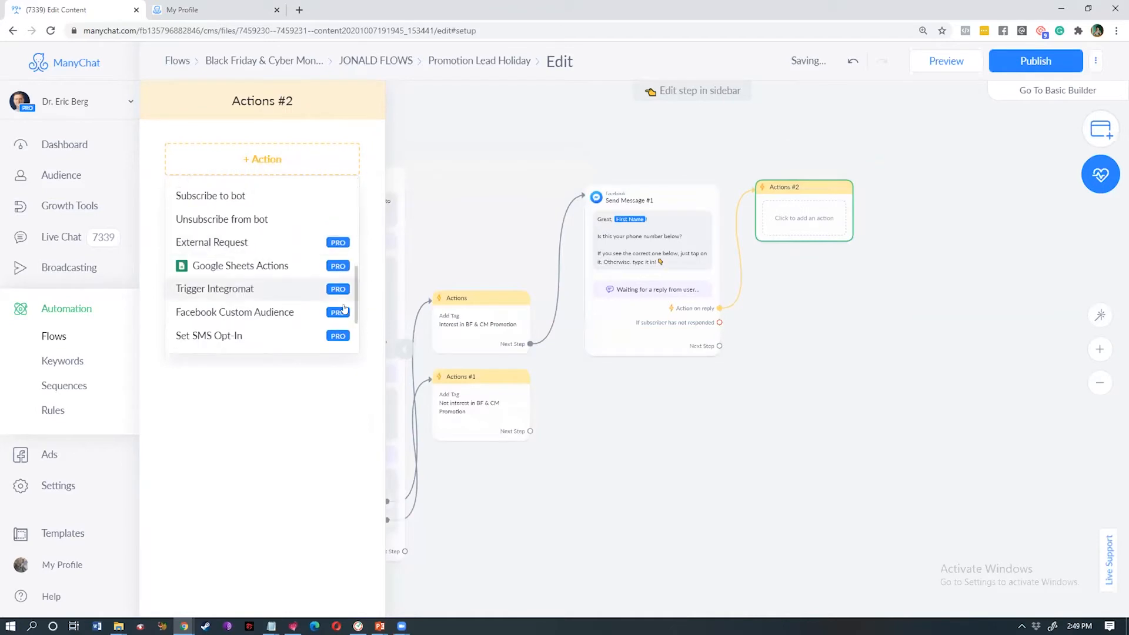
{"action": "left_click", "coordinate": [235, 286]}
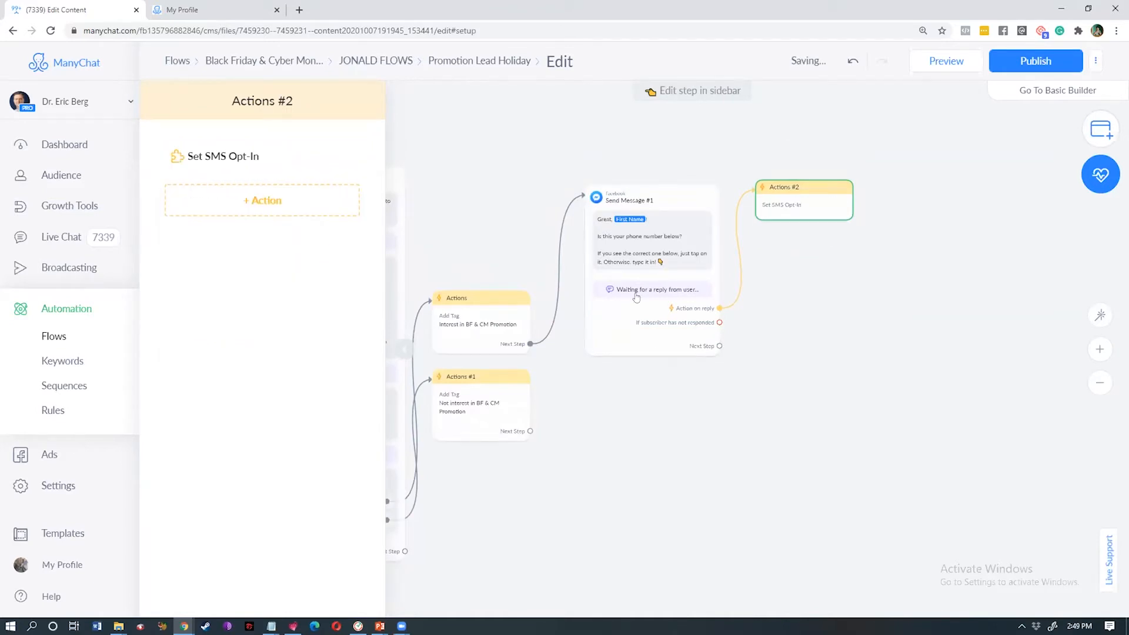
- Set the phone question's user input in Send Message #1 to expire after 1 hour
{"action": "left_click", "coordinate": [637, 297]}
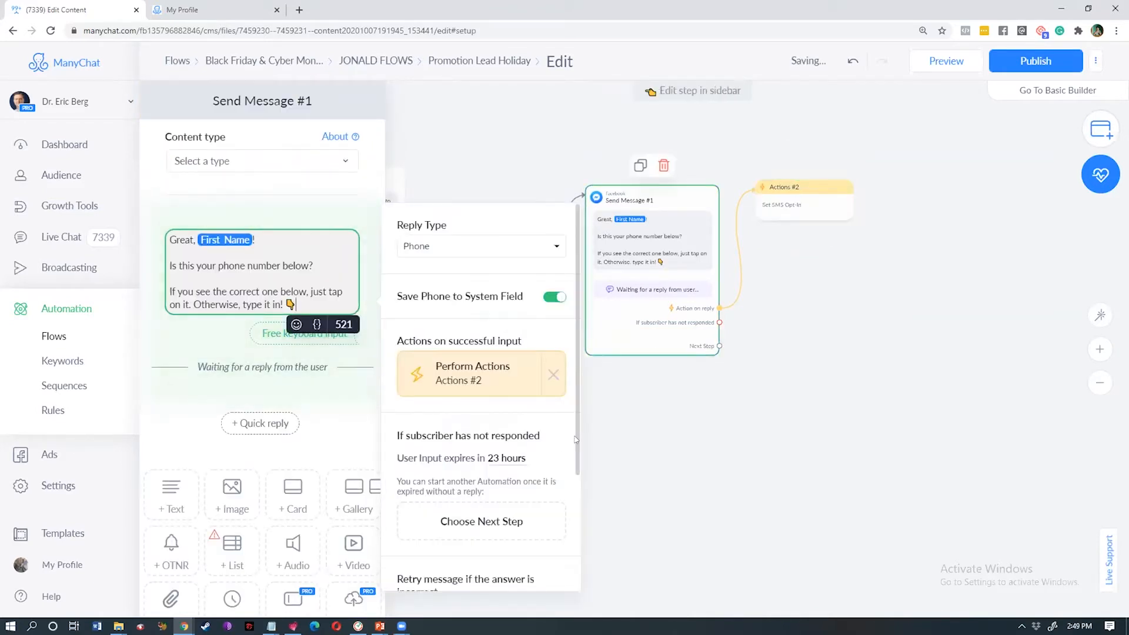
{"action": "scroll", "coordinate": [531, 458], "scroll_direction": "down", "scroll_amount": 2}
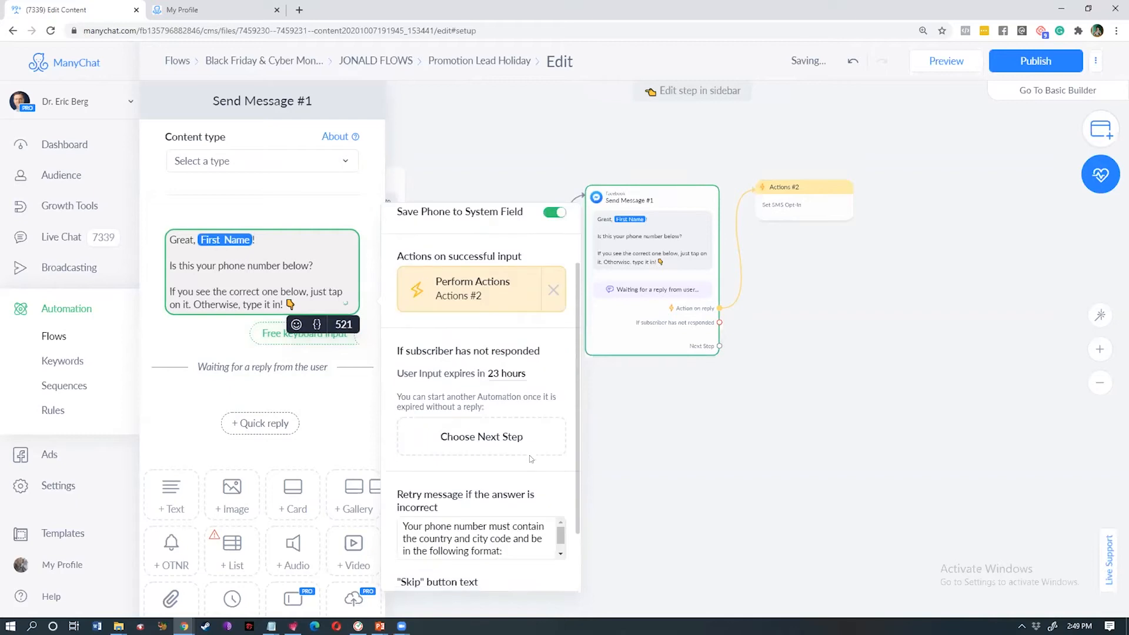
{"action": "left_click", "coordinate": [493, 373]}
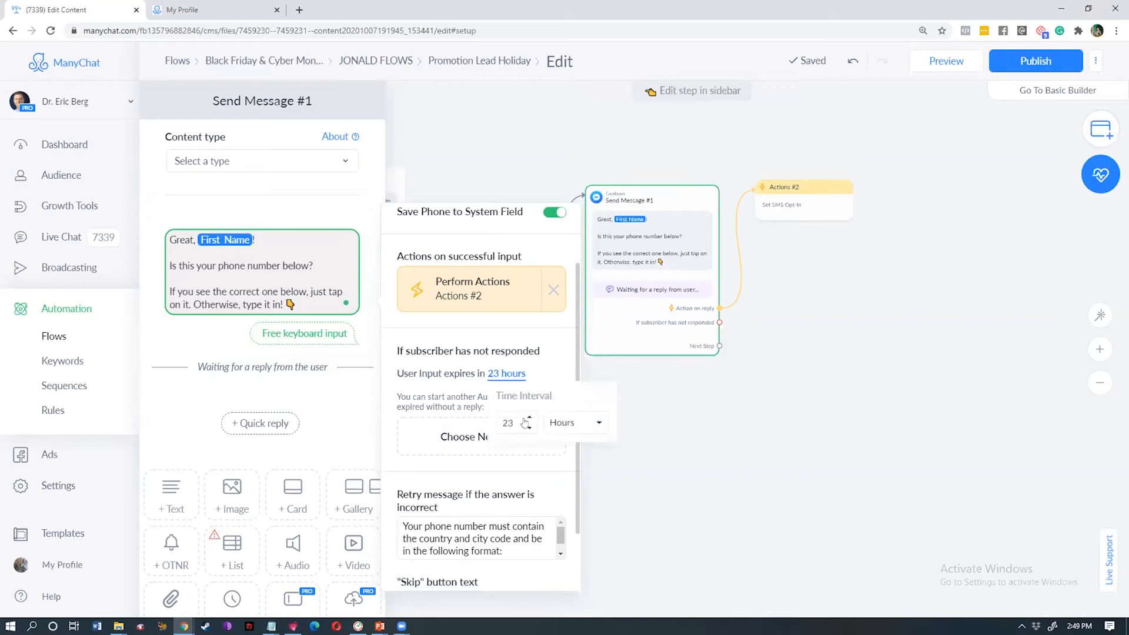
{"action": "left_click_drag", "start_coordinate": [515, 424], "coordinate": [482, 431]}
{"action": "type", "text": "1"}
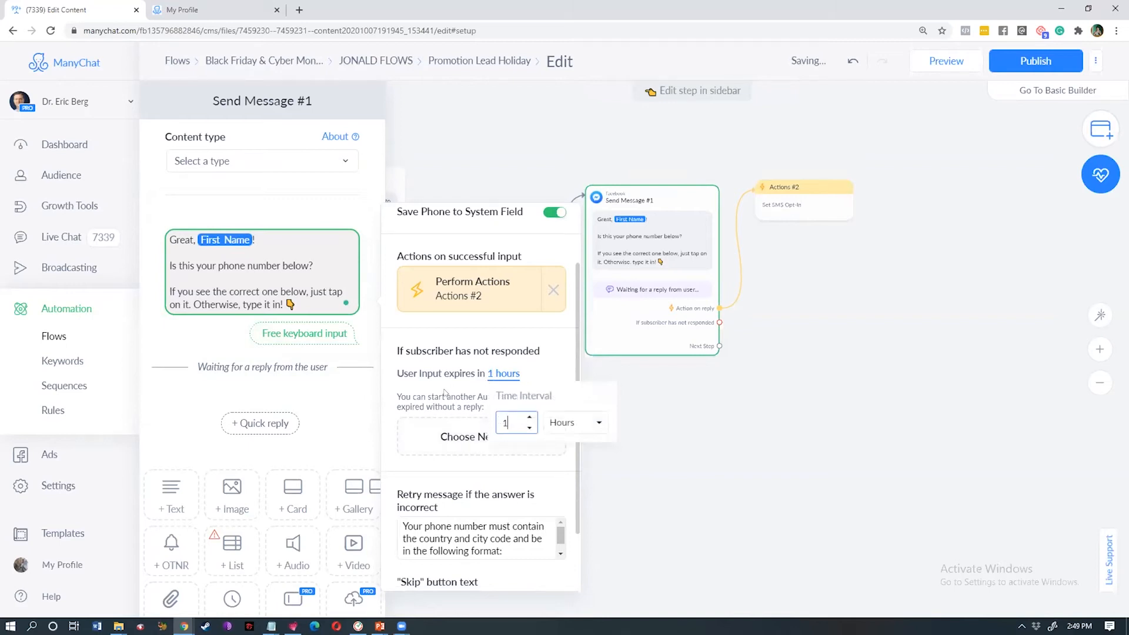
{"action": "left_click", "coordinate": [471, 468]}
- Attach a new Send Message step for subscribers who have not responded and place it just below the SMS opt-in Actions block
{"action": "left_click", "coordinate": [485, 442]}
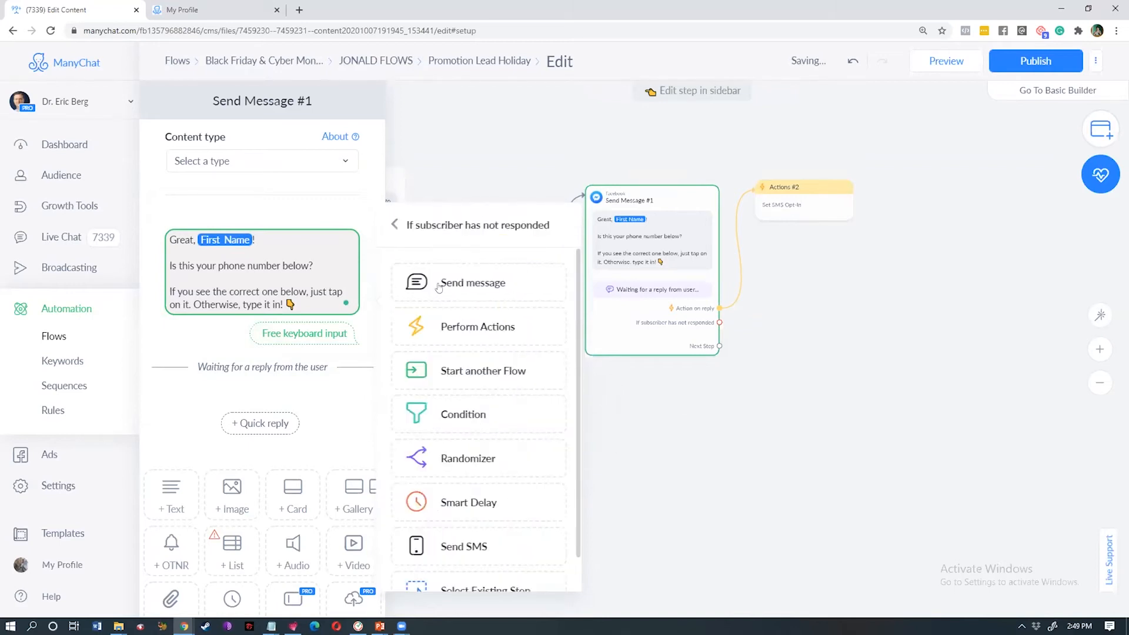
{"action": "left_click", "coordinate": [448, 281]}
{"action": "left_click_drag", "start_coordinate": [851, 365], "coordinate": [812, 291]}
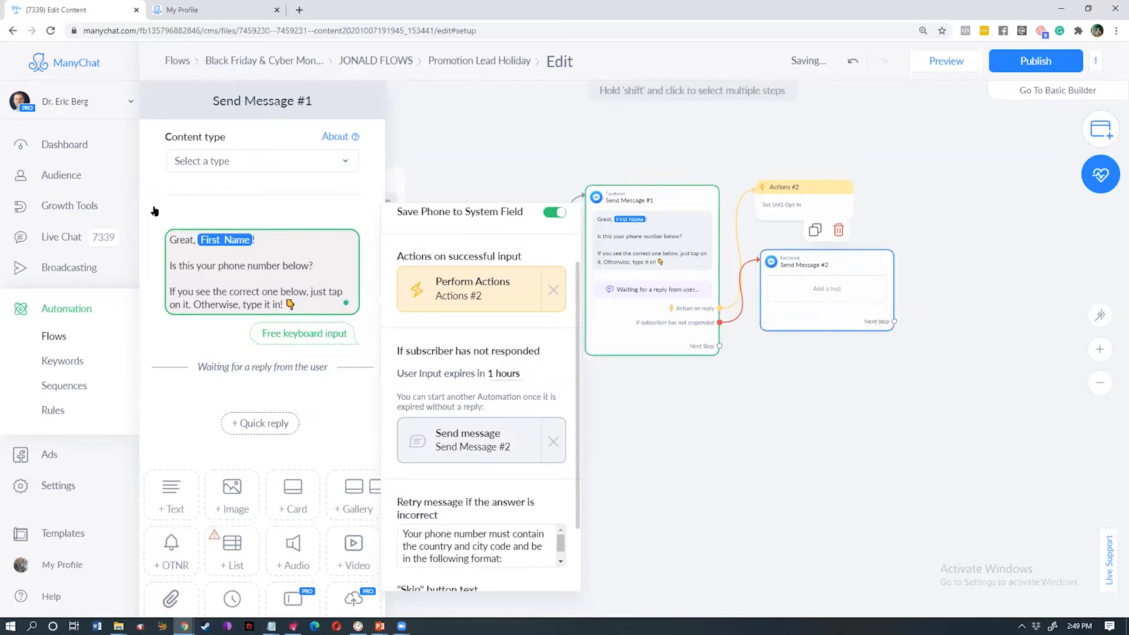
- Write the no-response message's opening text "Hi {First Name}! Are you still interested on the VIP Club?" using the First Name variable
{"action": "left_click", "coordinate": [870, 305]}
{"action": "left_click", "coordinate": [300, 227]}
{"action": "type", "text": "Hi {"}
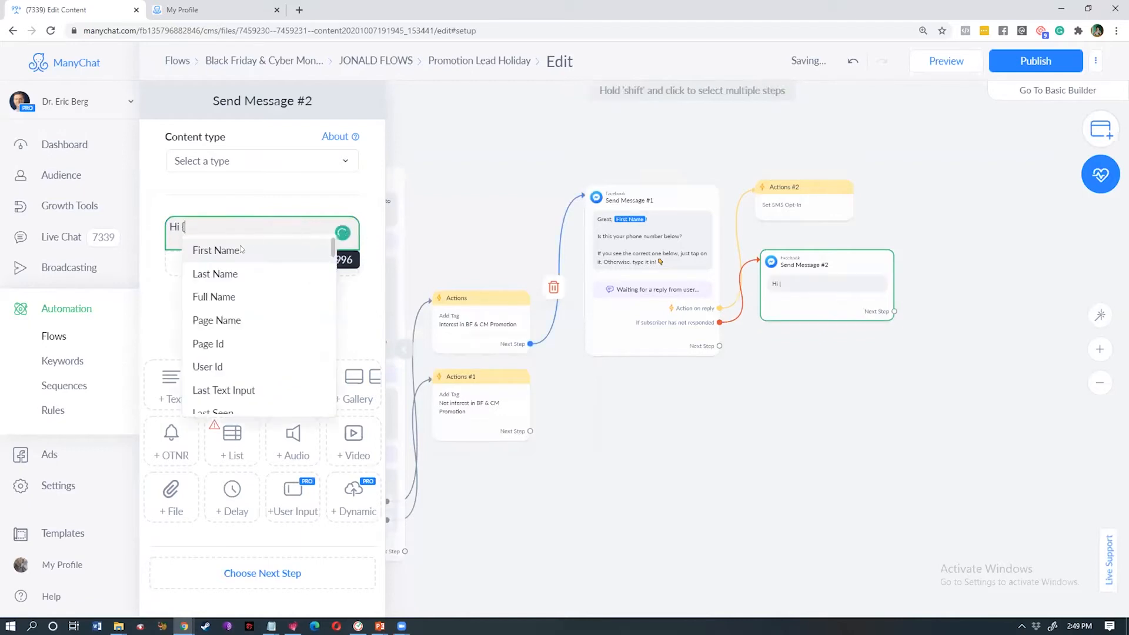
{"action": "left_click", "coordinate": [253, 249]}
{"action": "type", "text": "!"}
{"action": "key", "text": "Return"}
{"action": "type", "text": "Are you"}
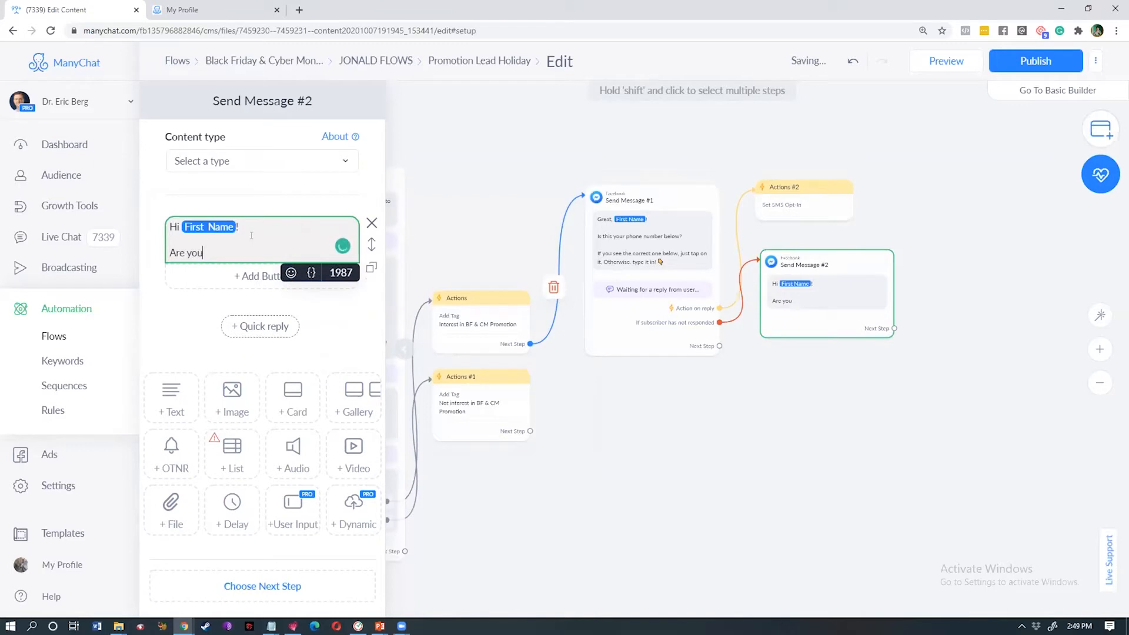
{"action": "type", "text": " still interested on the VIP CLub?"}
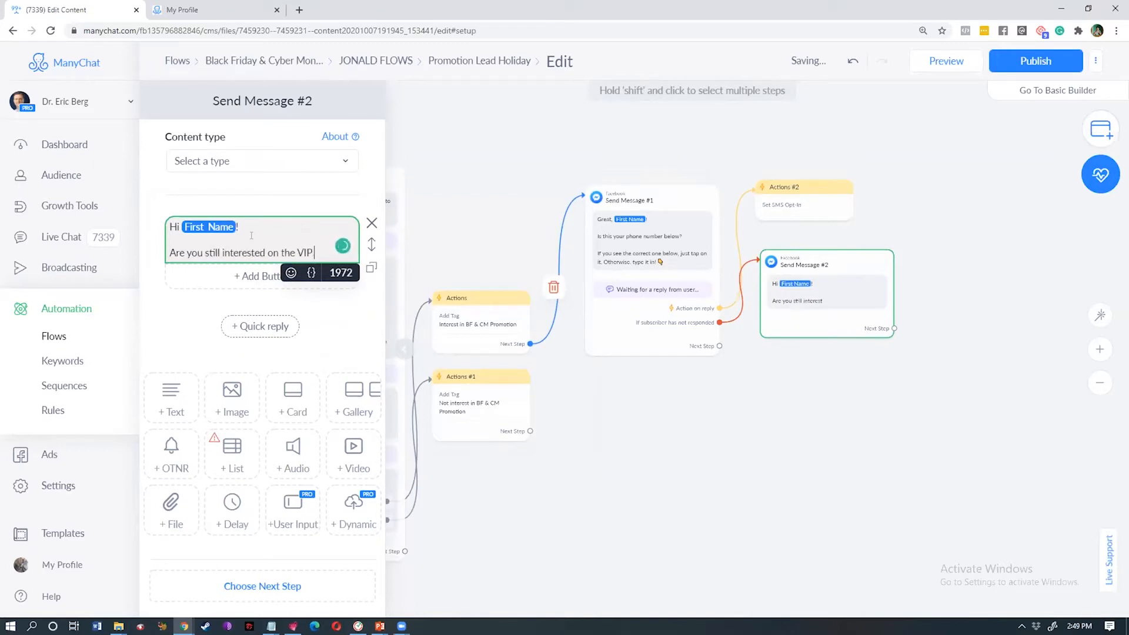
{"action": "key", "text": "BackSpace"}
{"action": "key", "text": "BackSpace"}
{"action": "key", "text": "BackSpace"}
{"action": "type", "text": "lub?"}
- Add a closing line "Just tap the button below" with a pointing-down emoji to the no-response message
{"action": "key", "text": "Return"}
{"action": "key", "text": "Return"}
{"action": "type", "text": "Just"}
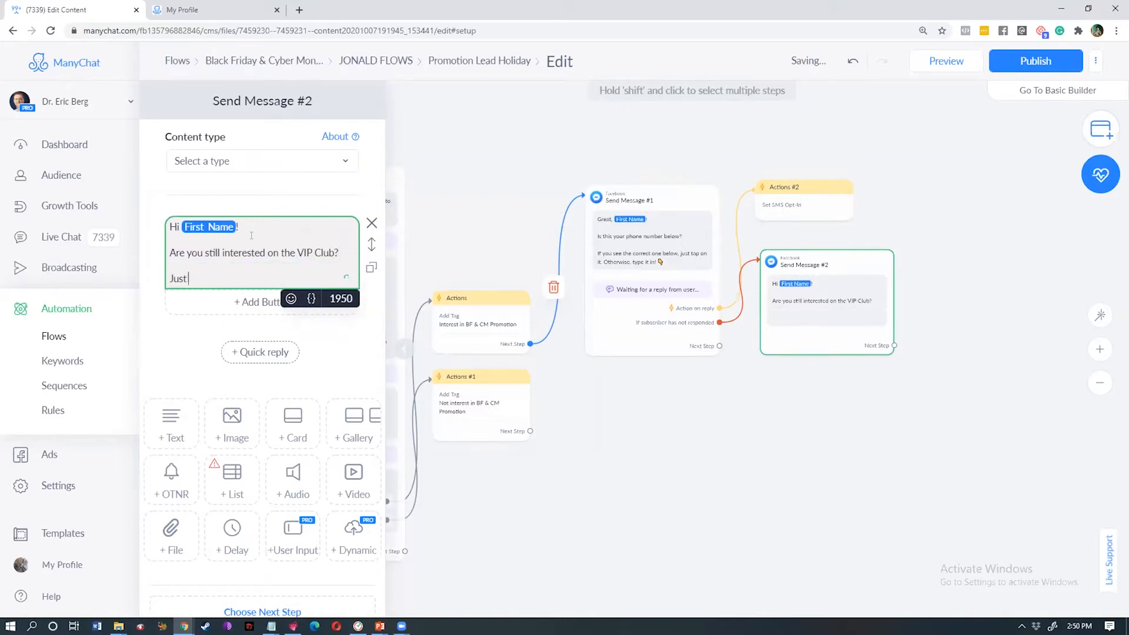
{"action": "type", "text": " tap the button below"}
{"action": "left_click", "coordinate": [290, 299]}
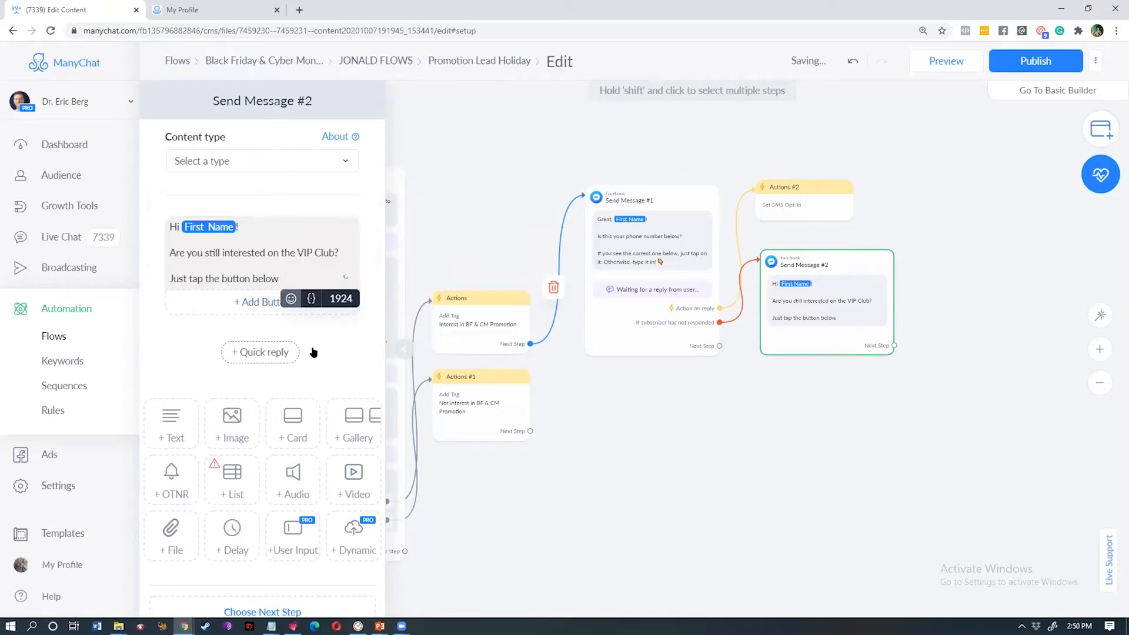
{"action": "left_click", "coordinate": [192, 400]}
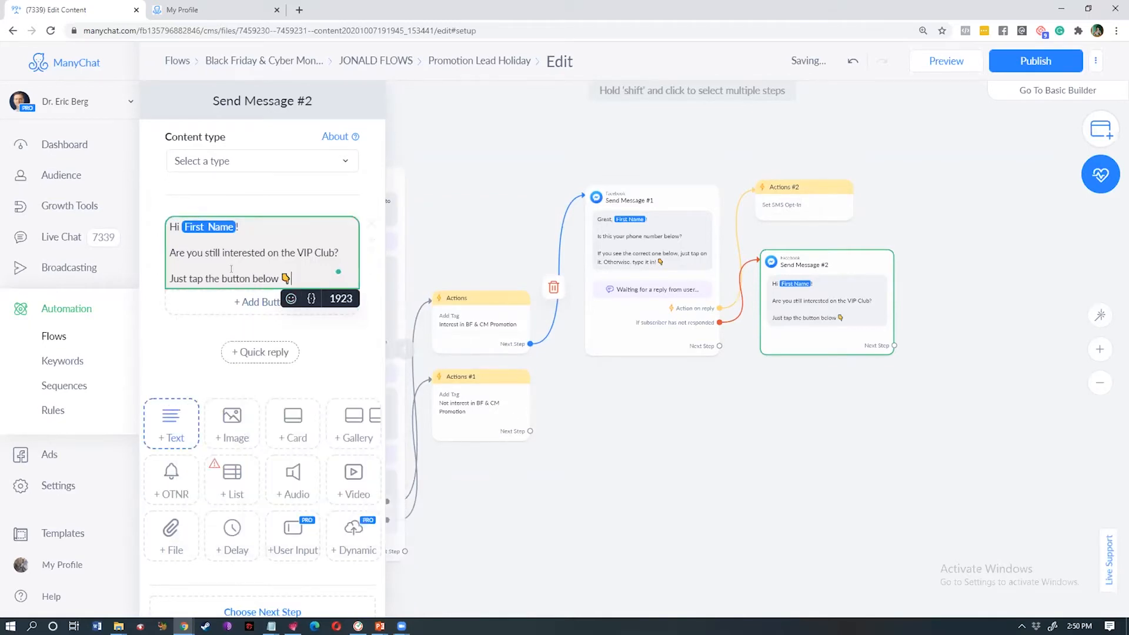
- Add a "Yes!" button to the no-response message and link it back to the phone question in Send Message #1
{"action": "left_click", "coordinate": [259, 301]}
{"action": "type", "text": "Yes,"}
{"action": "key", "text": "BackSpace"}
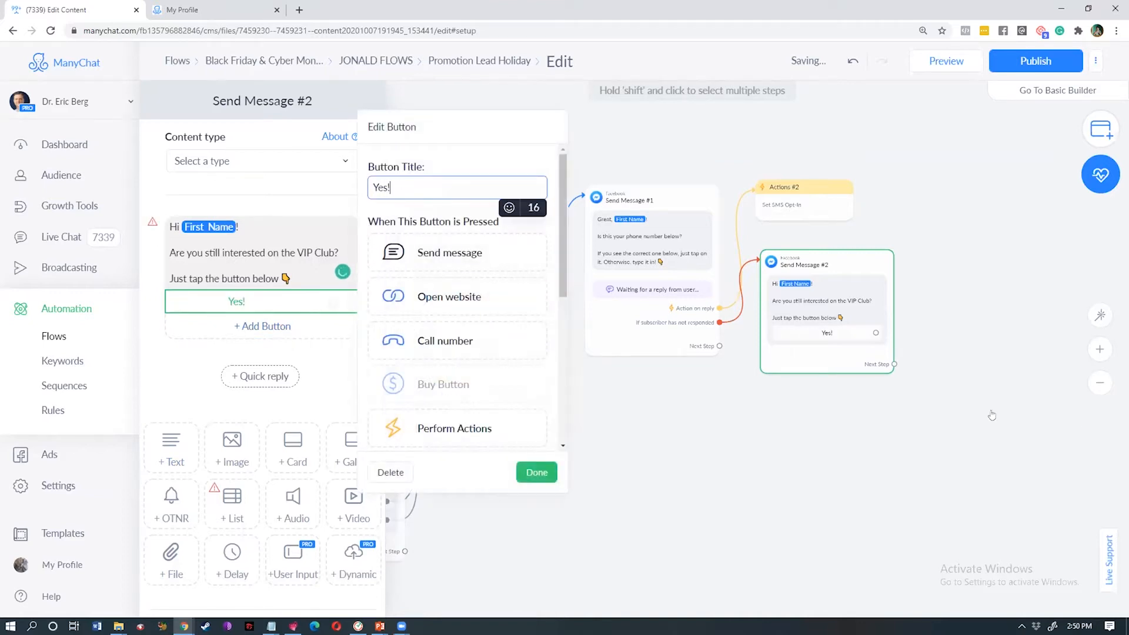
{"action": "left_click", "coordinate": [875, 333]}
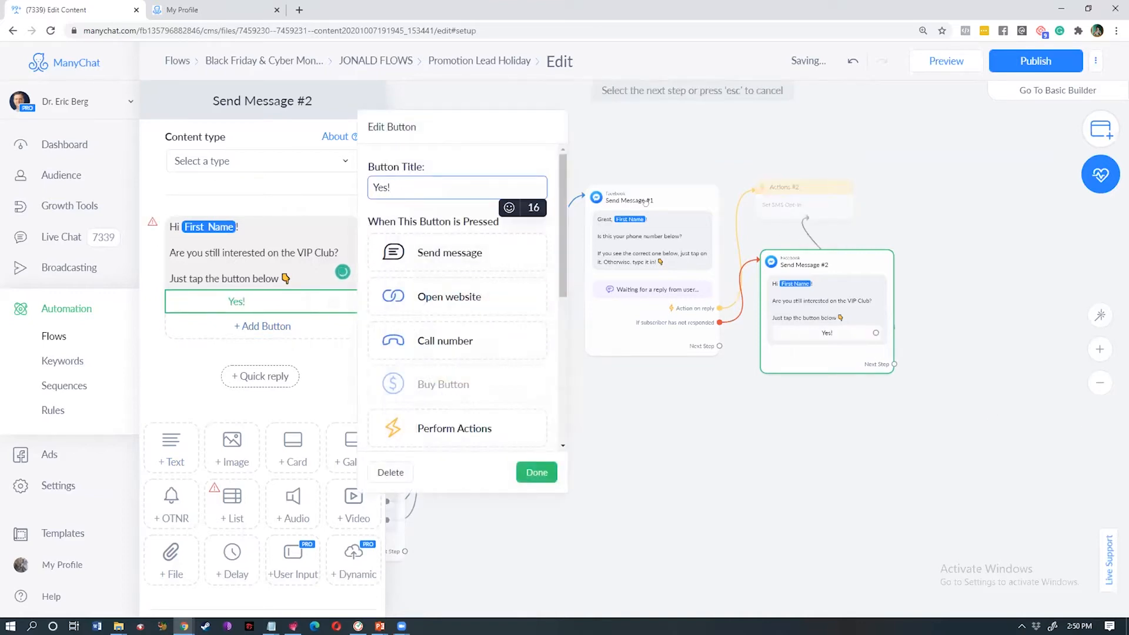
{"action": "left_click", "coordinate": [631, 230]}
{"action": "left_click", "coordinate": [874, 399]}
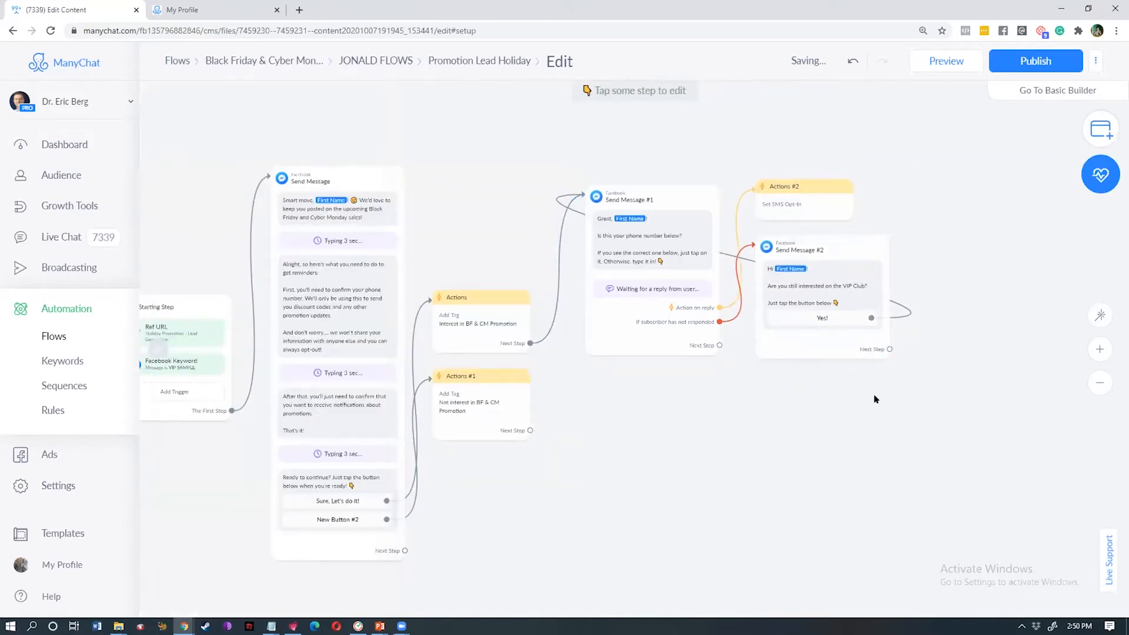
- Add a "Not Interested" button to Send Message #2 and link it to a new Send Message step
{"action": "left_click", "coordinate": [841, 344]}
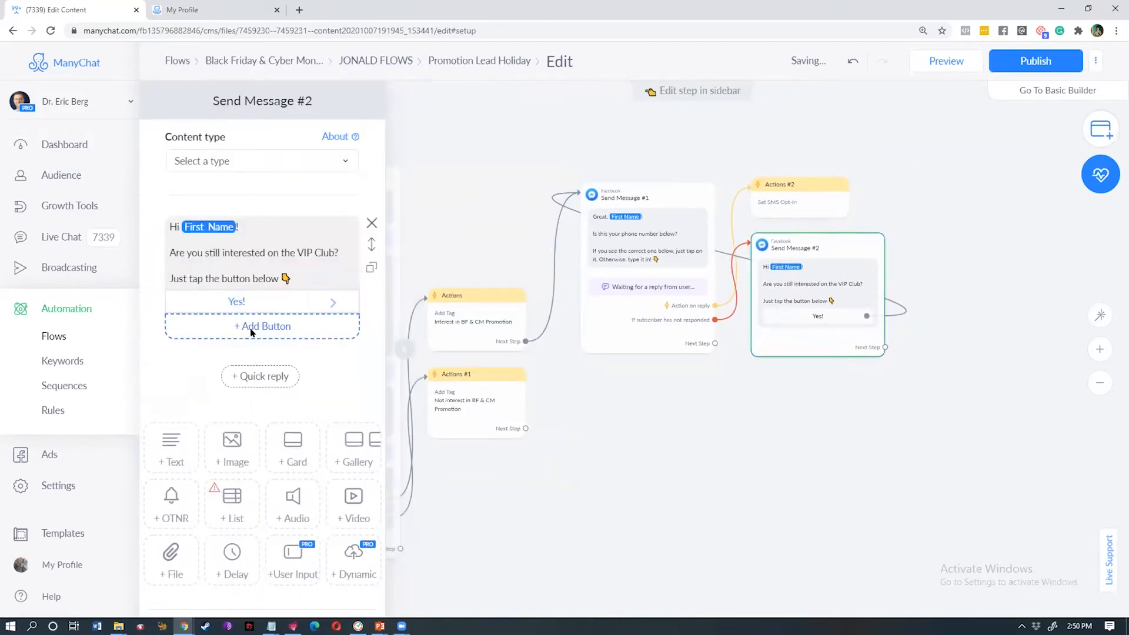
{"action": "left_click", "coordinate": [249, 327]}
{"action": "type", "text": "o"}
{"action": "key", "text": "BackSpace"}
{"action": "type", "text": "Not Interested"}
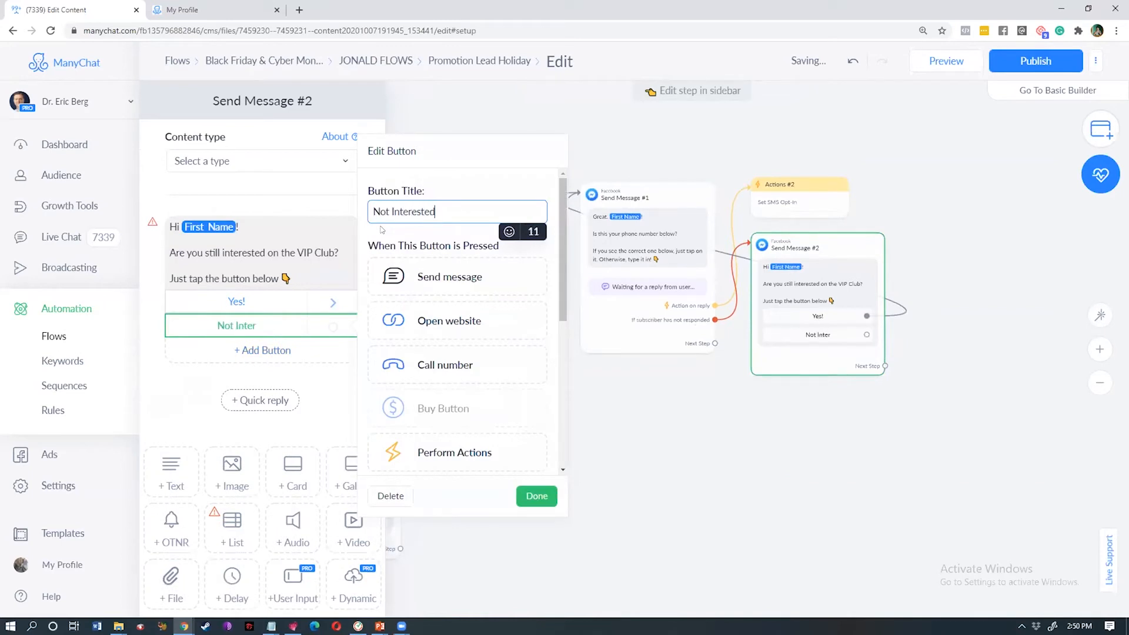
{"action": "key", "text": "Tab"}
{"action": "key", "text": "Return"}
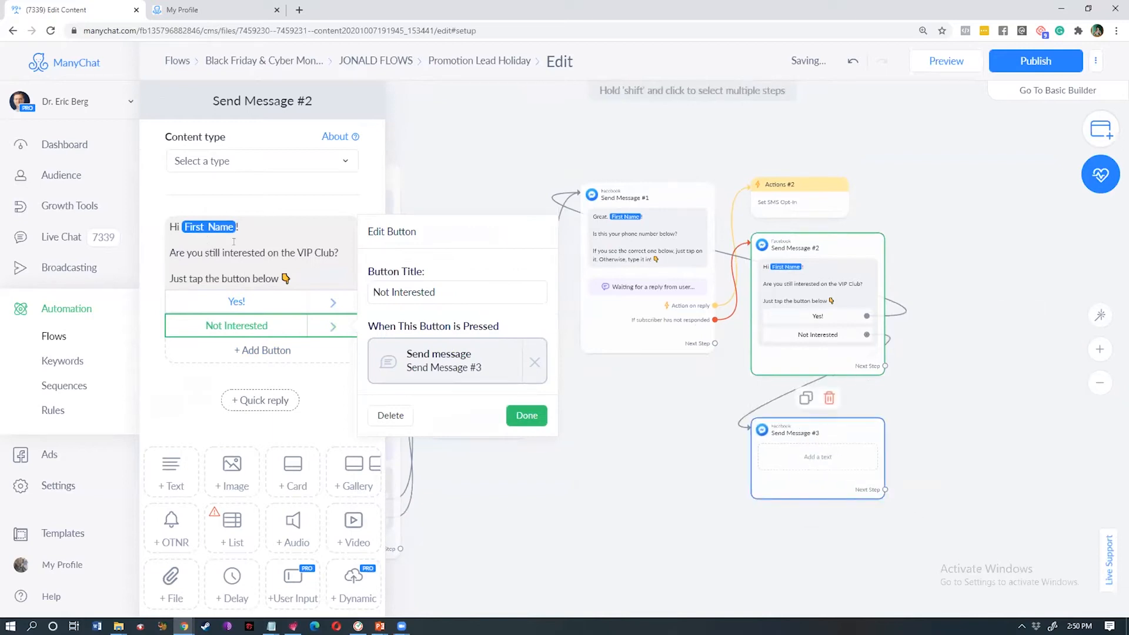
- Enter "Okay {First Name}" in the "Not Interested" reply message and move that block to the right of Send Message #2
{"action": "type", "text": "Okay {"}
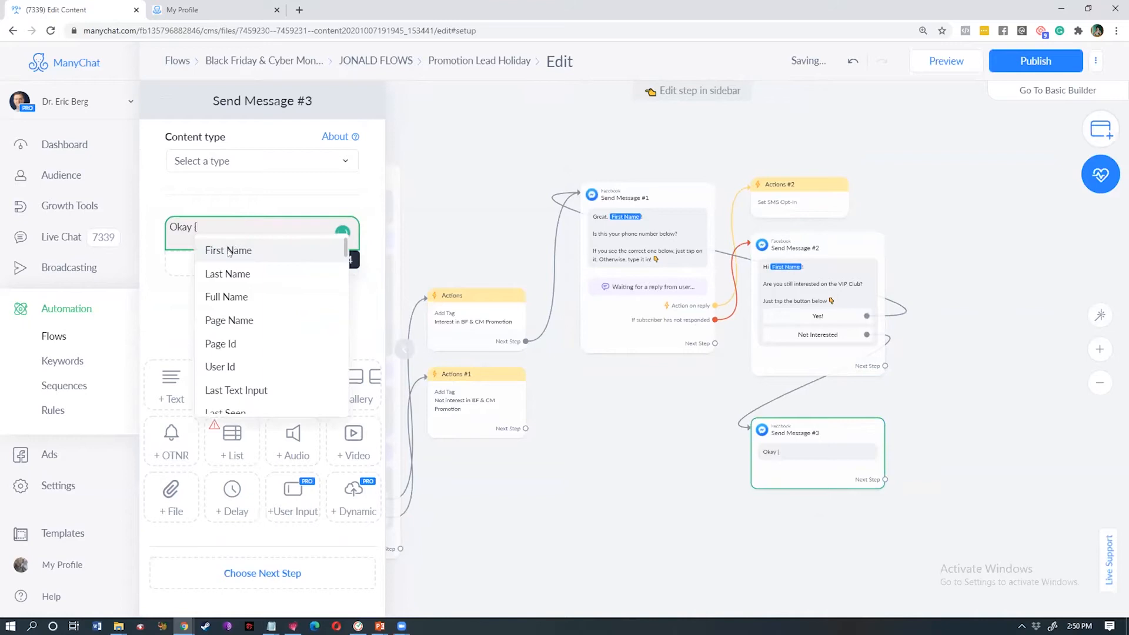
{"action": "left_click", "coordinate": [228, 251]}
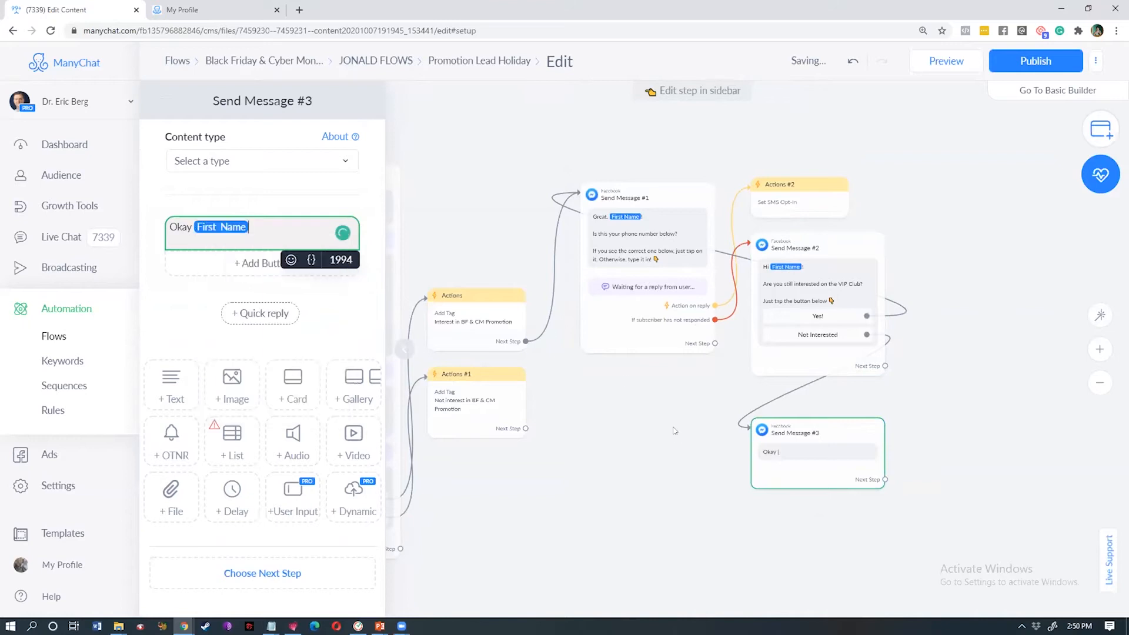
{"action": "left_click", "coordinate": [633, 450]}
{"action": "left_click_drag", "start_coordinate": [812, 406], "coordinate": [851, 234]}
- Connect the next step of Send Message #1 to a new Condition block and position it directly below that message
{"action": "left_click_drag", "start_coordinate": [559, 275], "coordinate": [551, 356]}
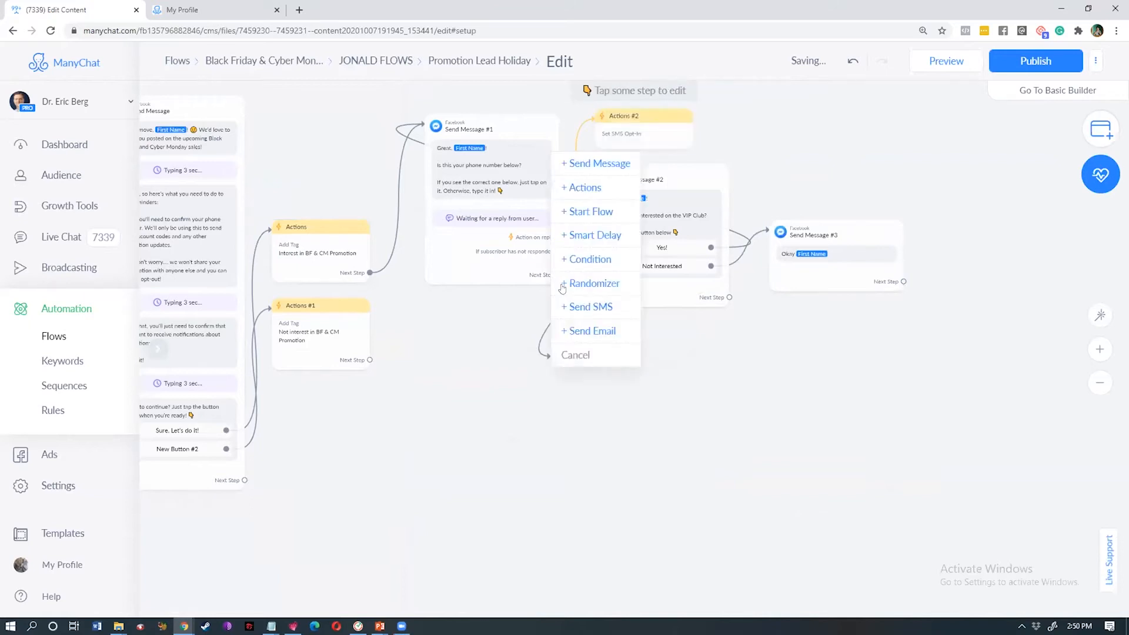
{"action": "left_click", "coordinate": [559, 274]}
{"action": "left_click", "coordinate": [535, 329]}
{"action": "left_click", "coordinate": [580, 429]}
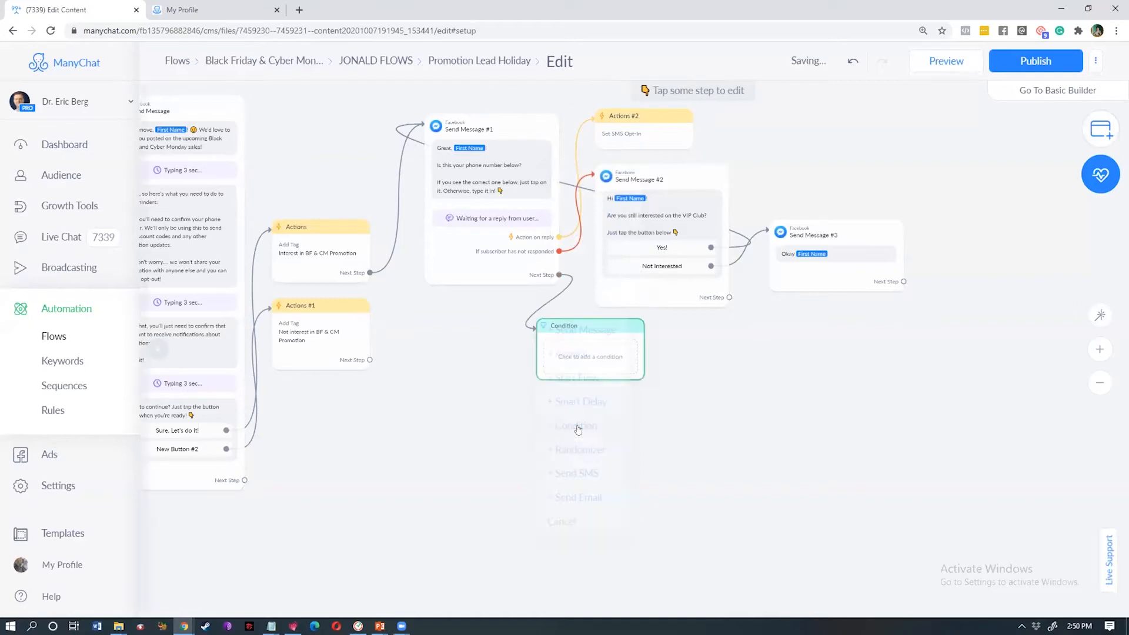
{"action": "left_click_drag", "start_coordinate": [579, 353], "coordinate": [472, 359]}
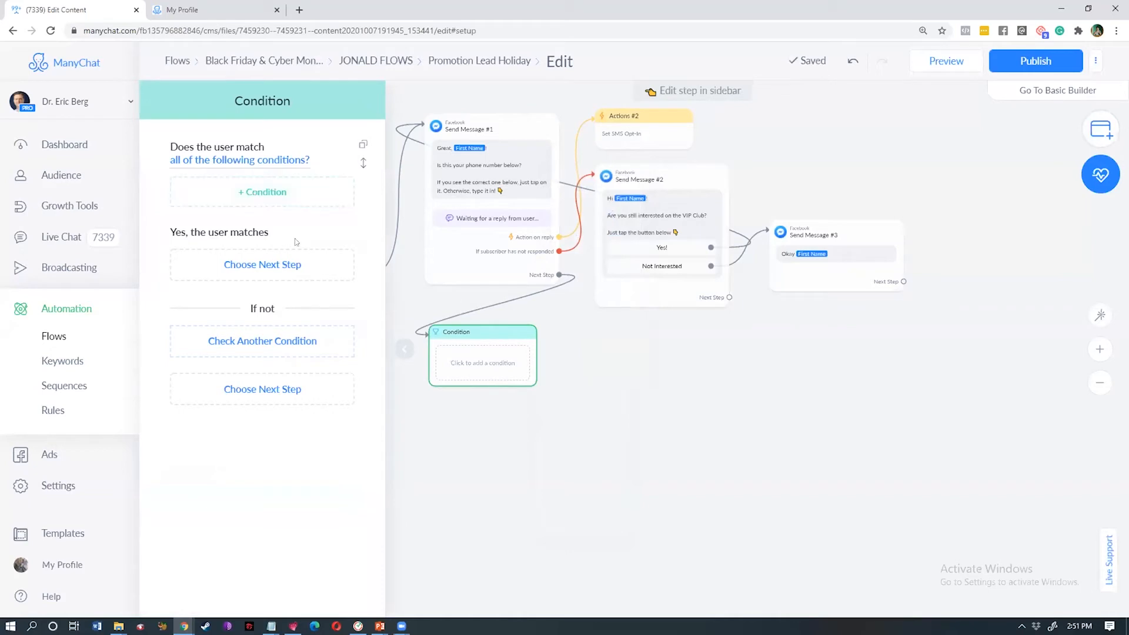
- Add a condition on the Phone system field requiring that it has any value
{"action": "left_click", "coordinate": [314, 195]}
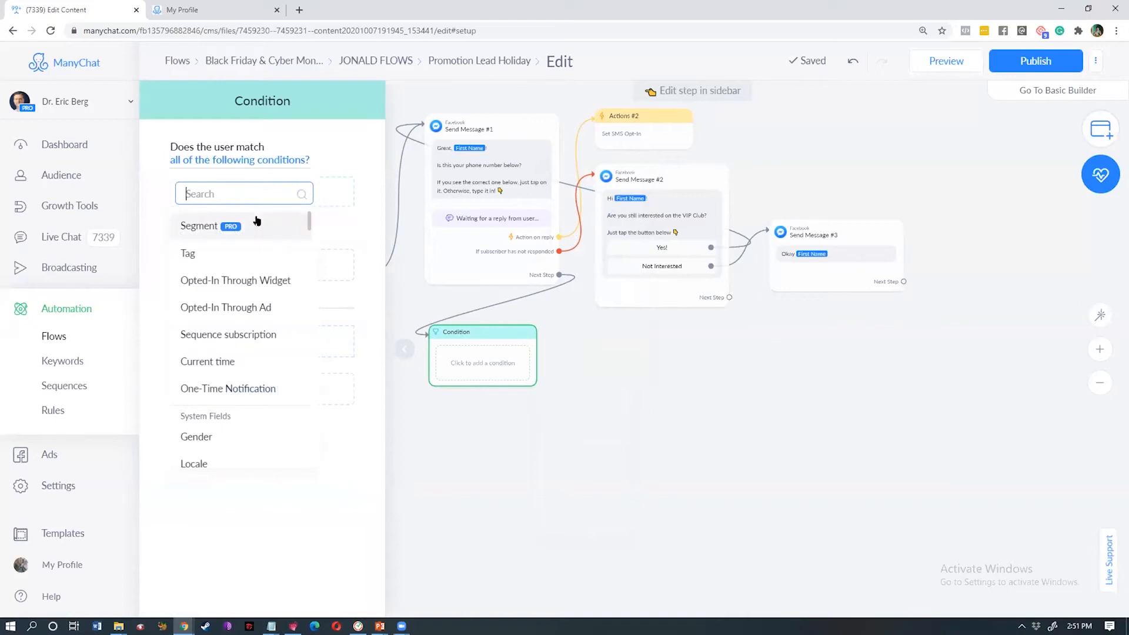
{"action": "type", "text": "e"}
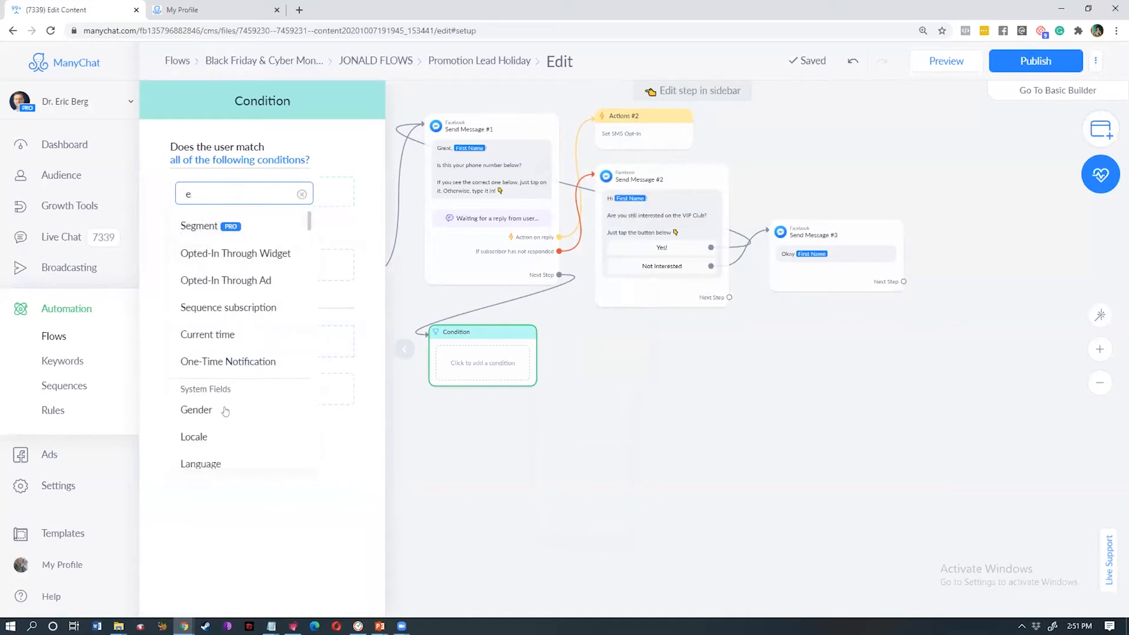
{"action": "key", "text": "ctrl+a"}
{"action": "type", "text": "p"}
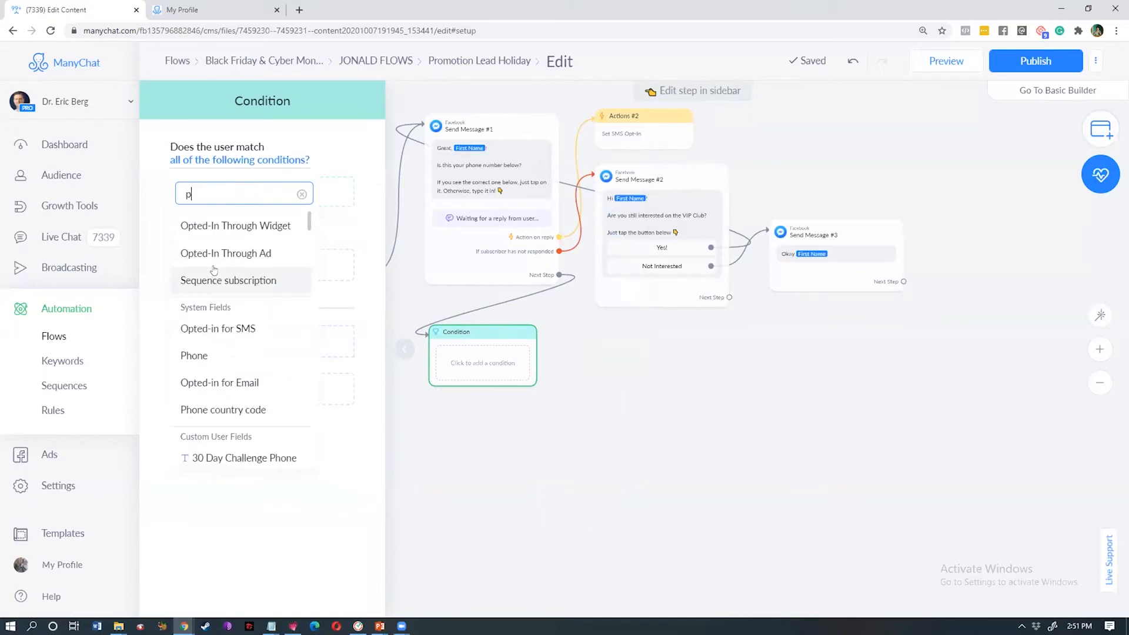
{"action": "type", "text": "nh"}
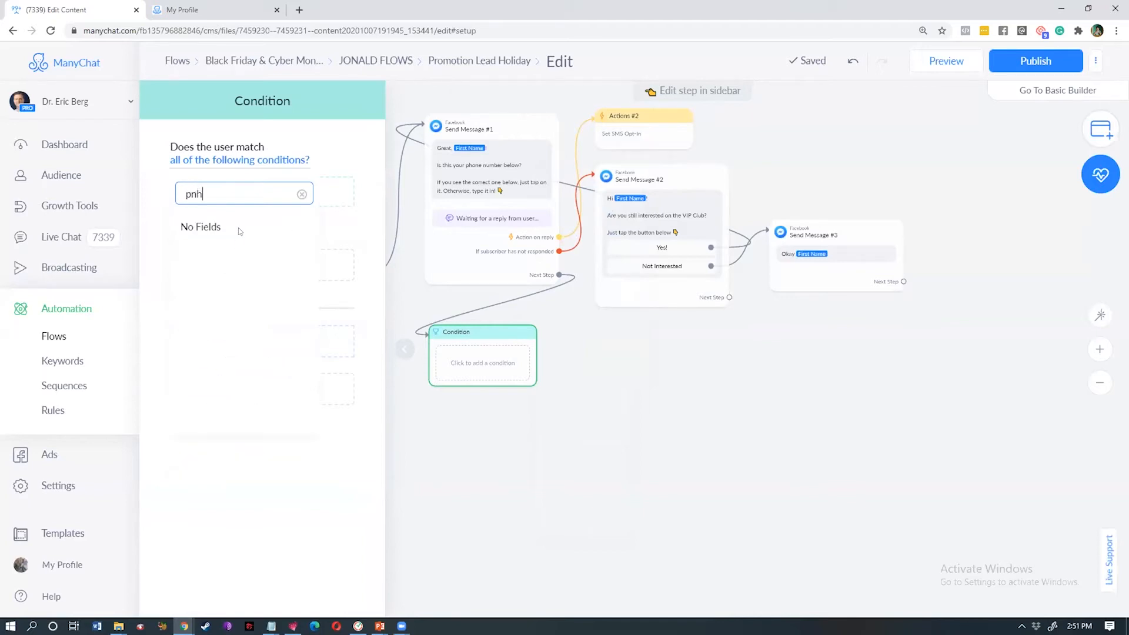
{"action": "type", "text": "n"}
{"action": "key", "text": "BackSpace"}
{"action": "key", "text": "BackSpace"}
{"action": "key", "text": "BackSpace"}
{"action": "type", "text": "n"}
{"action": "key", "text": "BackSpace"}
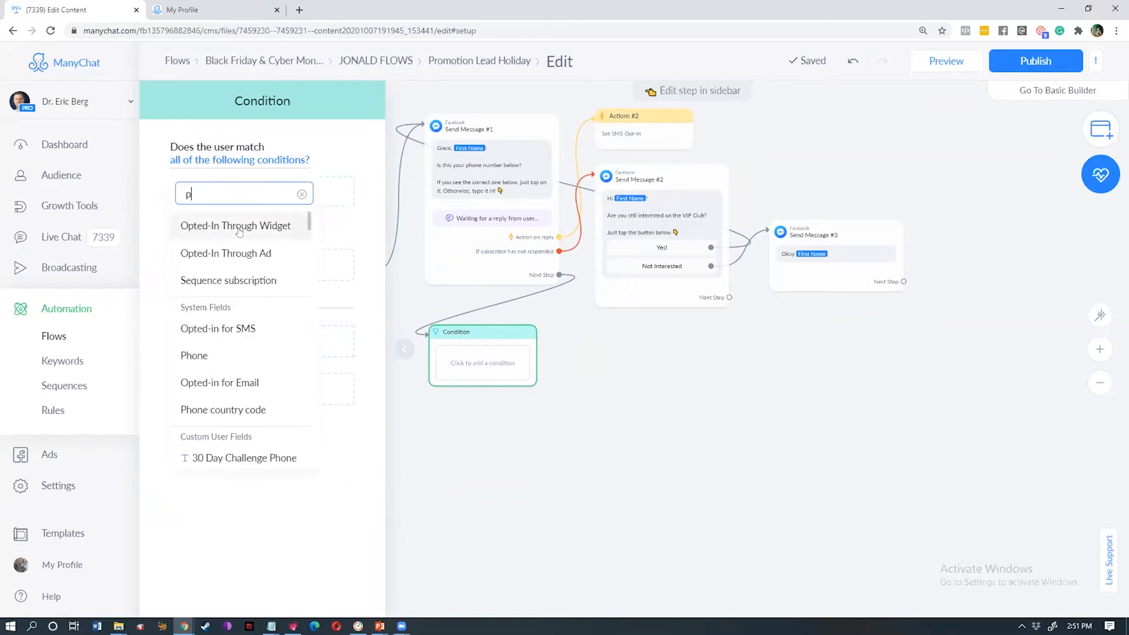
{"action": "type", "text": "h"}
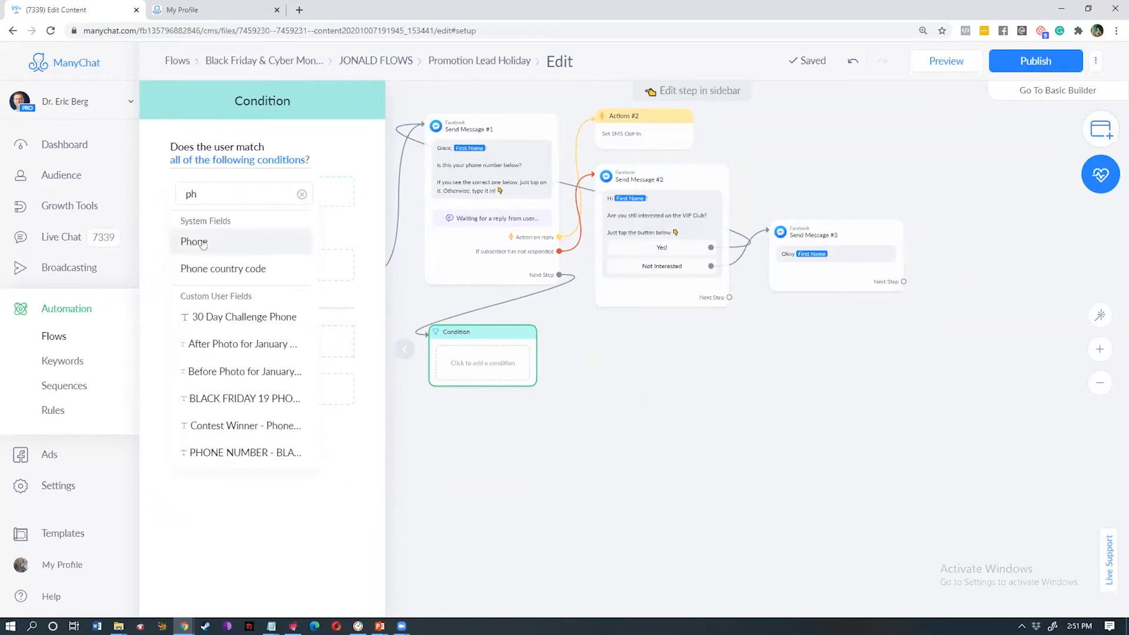
{"action": "left_click", "coordinate": [213, 243]}
{"action": "left_click", "coordinate": [258, 248]}
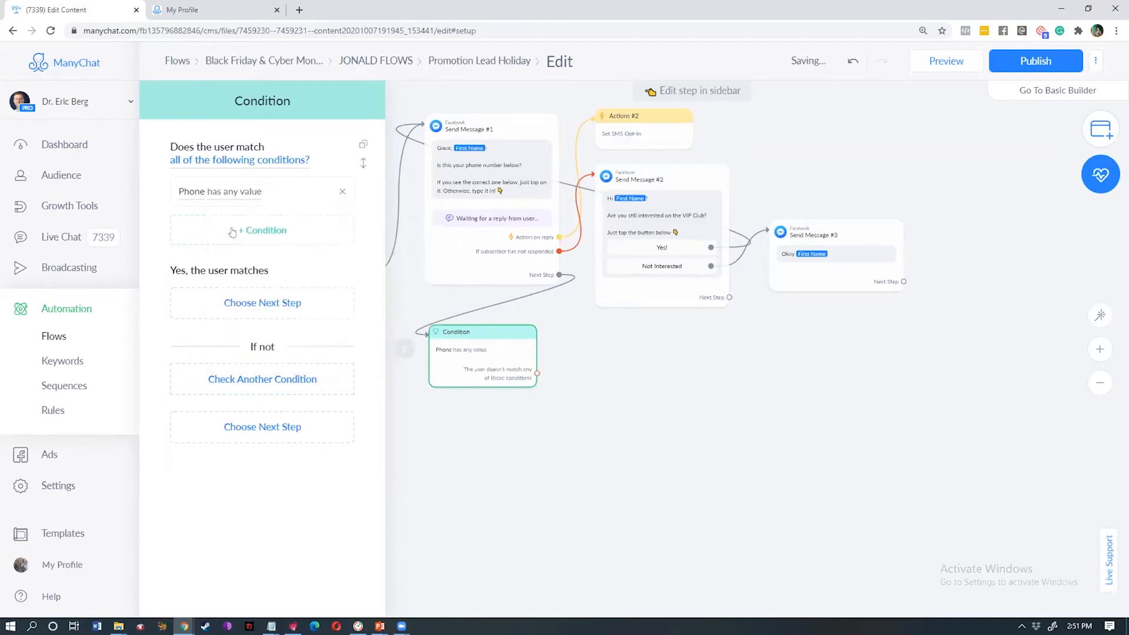
- Add a second condition requiring the Phone country code to be US
{"action": "left_click", "coordinate": [227, 237]}
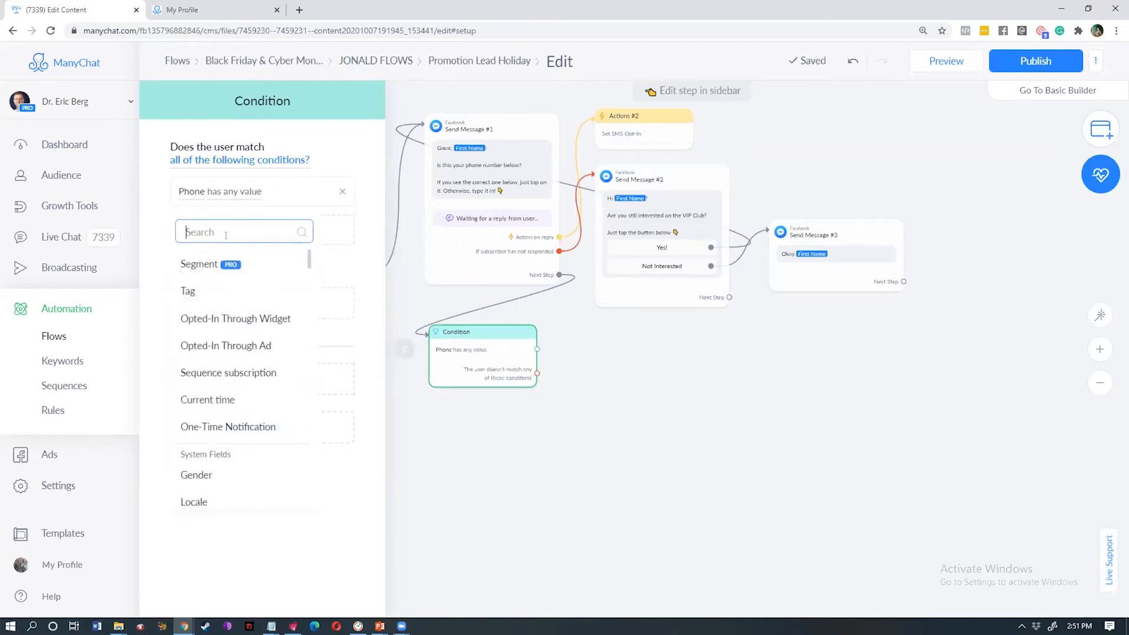
{"action": "type", "text": "ph"}
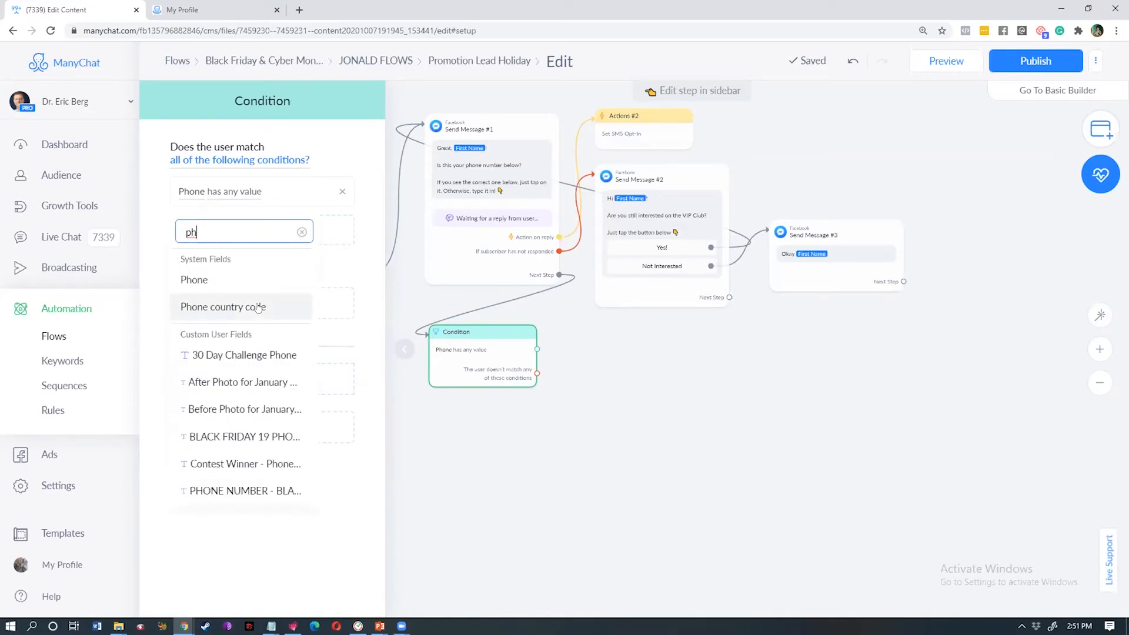
{"action": "left_click", "coordinate": [241, 310]}
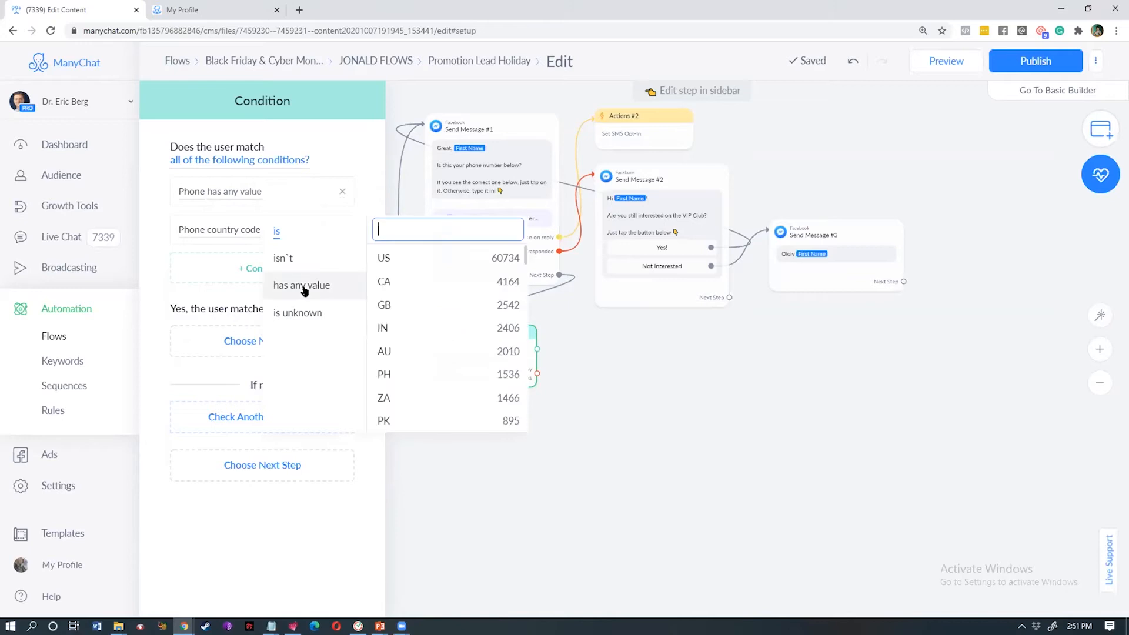
{"action": "left_click", "coordinate": [409, 263]}
{"action": "left_click", "coordinate": [605, 353]}
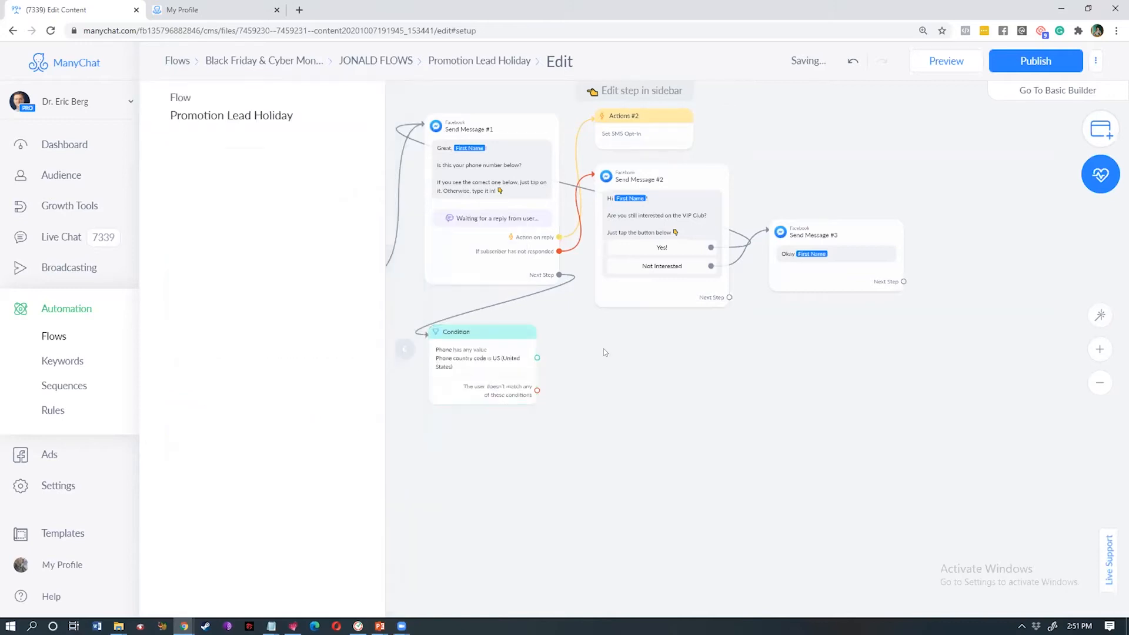
{"action": "left_click_drag", "start_coordinate": [605, 353], "coordinate": [519, 351]}
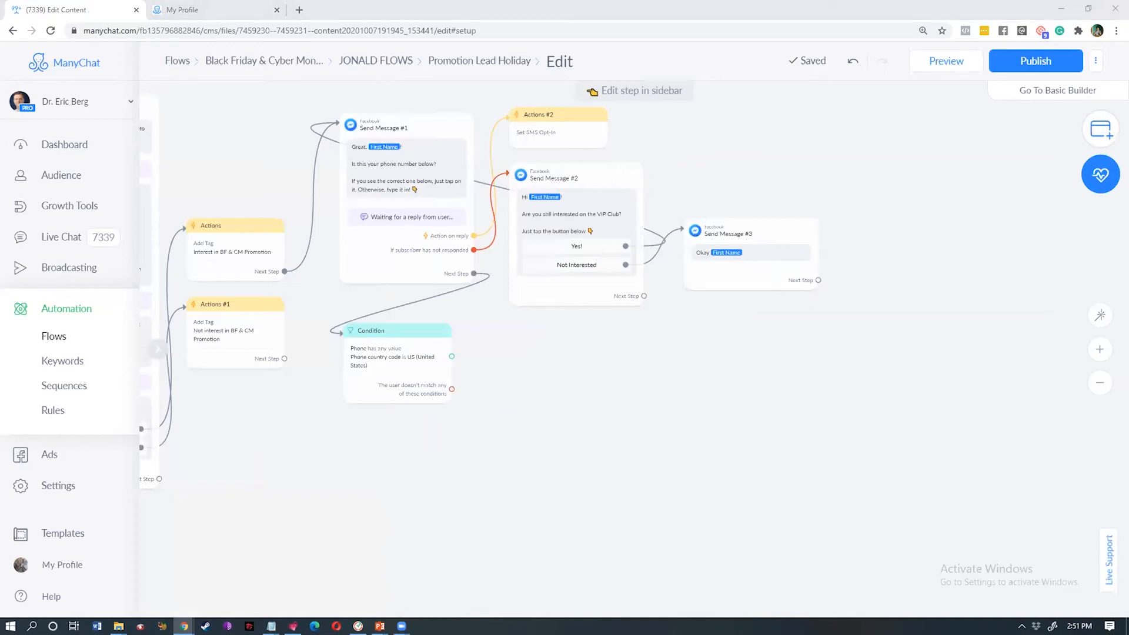
- Connect the Condition block's matching branch to a new Send Message block placed beside it
{"action": "left_click", "coordinate": [475, 368]}
{"action": "key", "text": "ctrl+v"}
{"action": "left_click", "coordinate": [460, 142]}
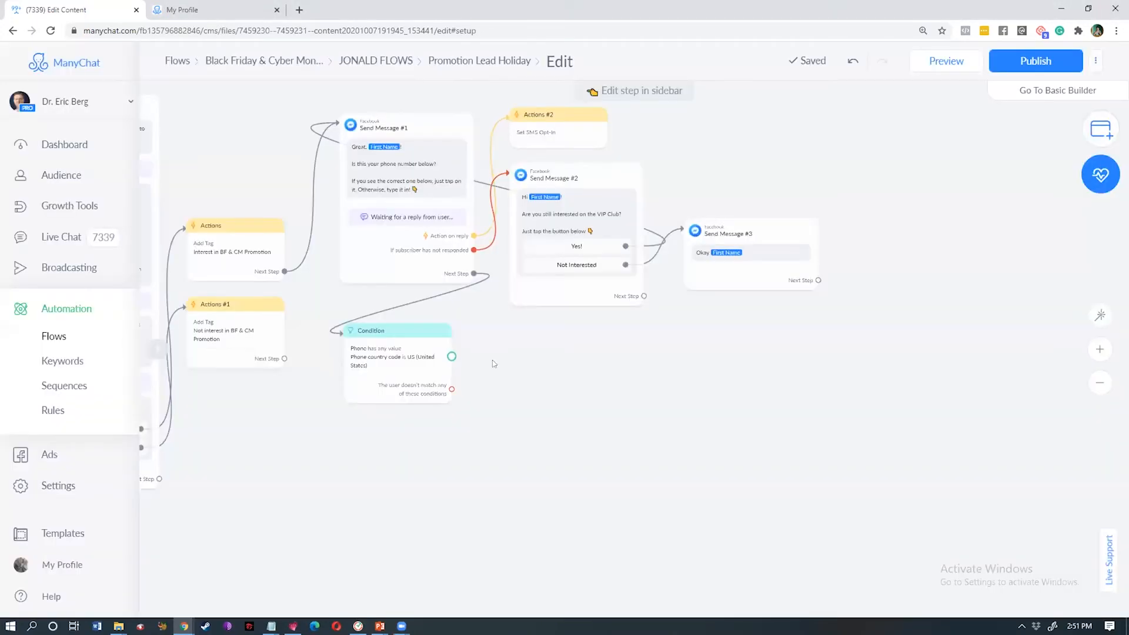
{"action": "left_click_drag", "start_coordinate": [452, 357], "coordinate": [501, 362]}
{"action": "left_click", "coordinate": [531, 171]}
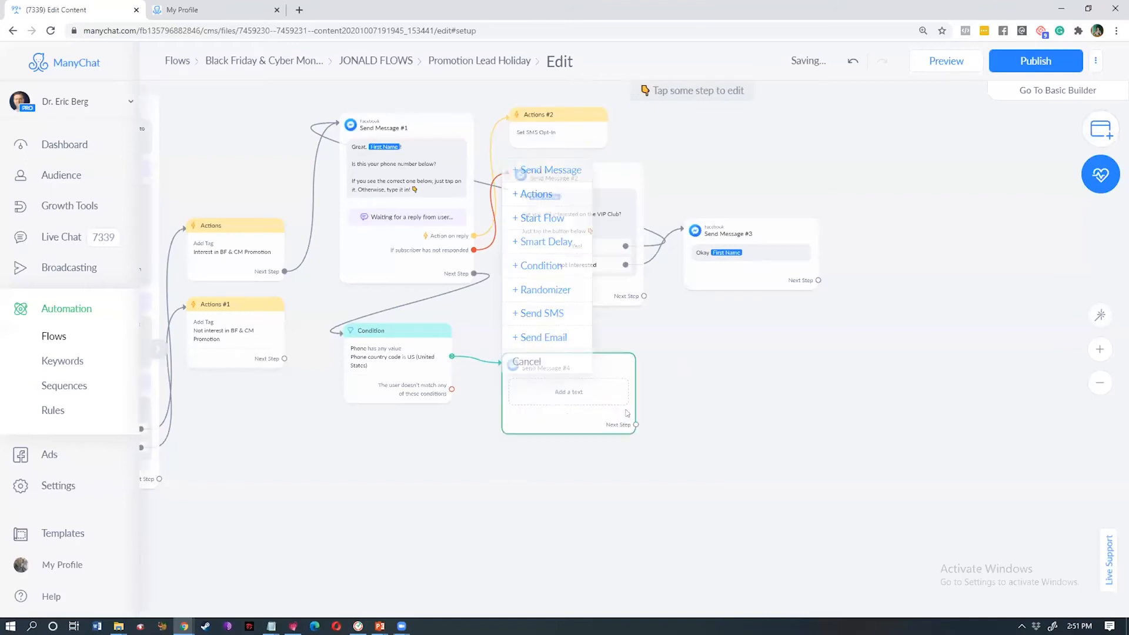
- Write the Send Message #4 text, starting with "Perfect!" and offering upcoming Black Friday and Cyber Monday sales notifications through "notify me" buttons below
{"action": "left_click", "coordinate": [290, 219]}
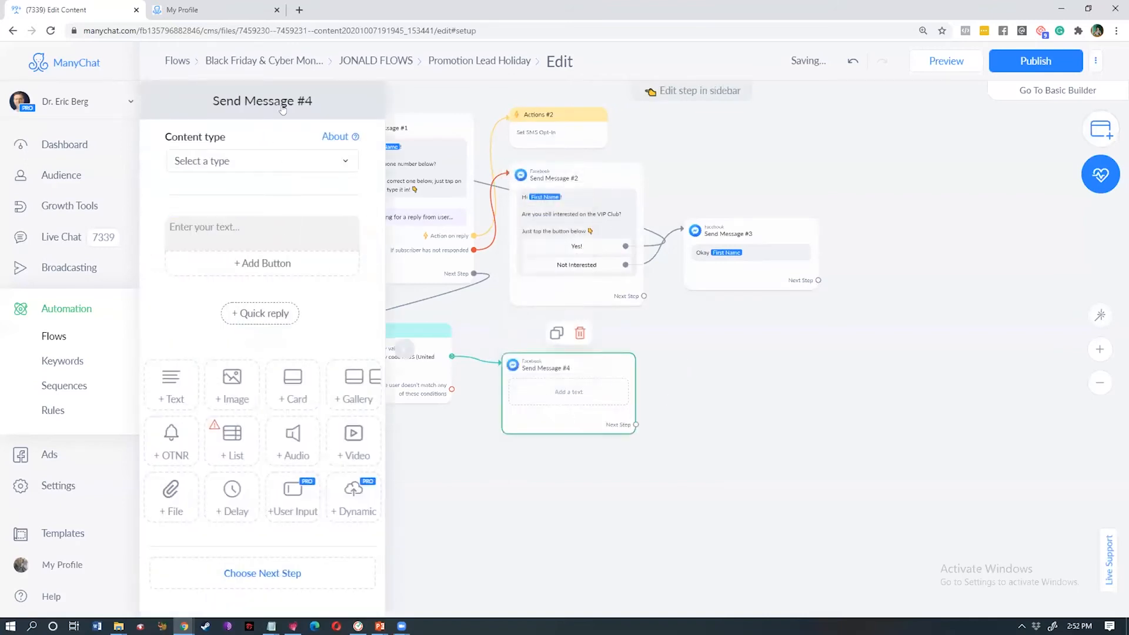
{"action": "key", "text": "alt+Tab"}
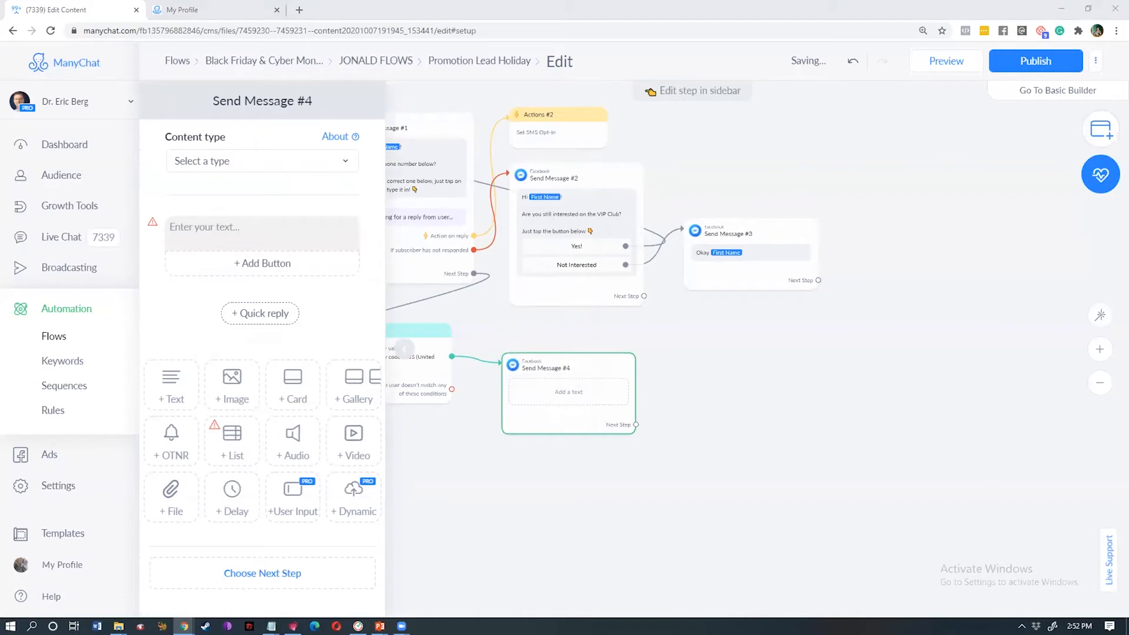
{"action": "left_click", "coordinate": [270, 229]}
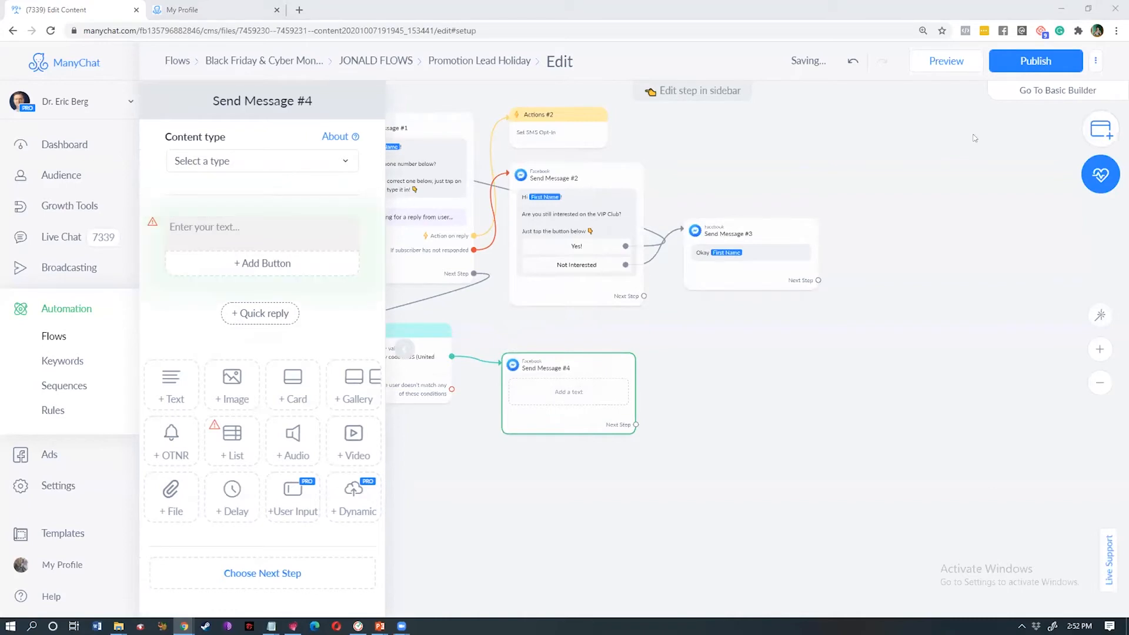
{"action": "type", "text": "Perfect!  Would you like to receive notifications for the upcoming Black Friday and Cyber Monday sales?  If yes, click the \"notify me\" button below each of the dates below!"}
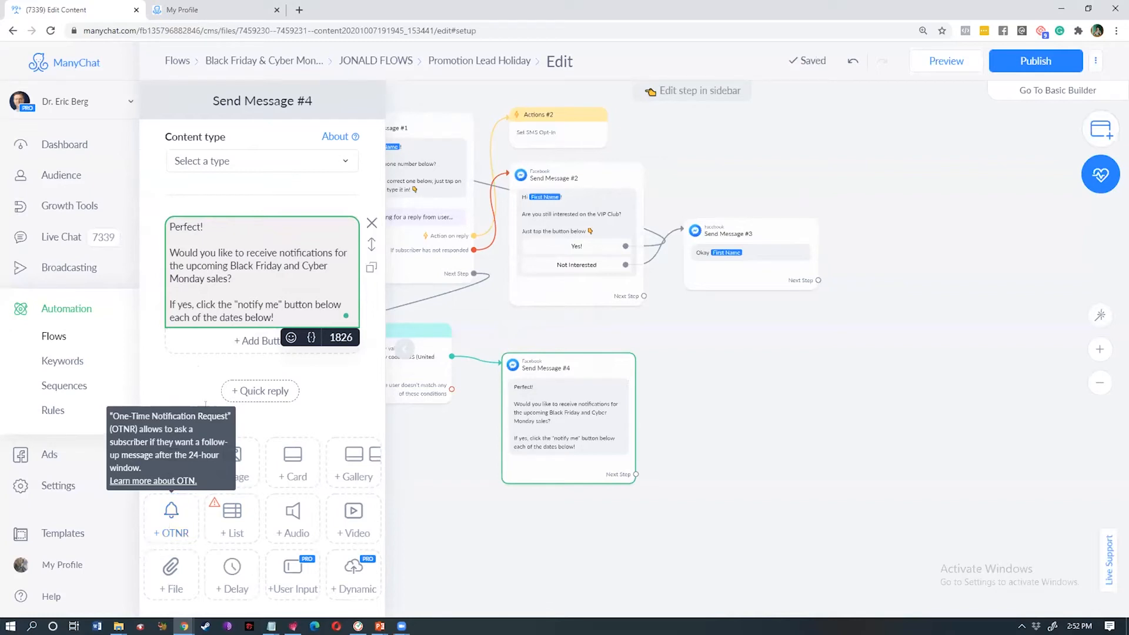
- Add a One-Time Notification Request to Send Message #4 and open the OTN Topics settings in a separate browser tab
{"action": "left_click", "coordinate": [185, 525]}
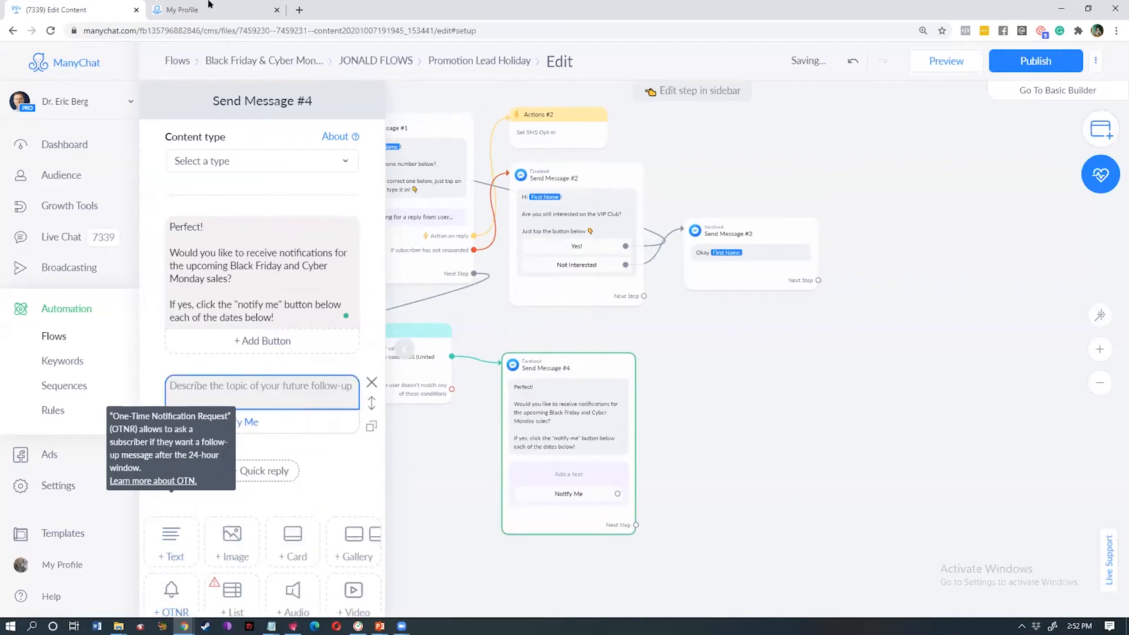
{"action": "right_click", "coordinate": [76, 488]}
{"action": "left_click", "coordinate": [132, 339]}
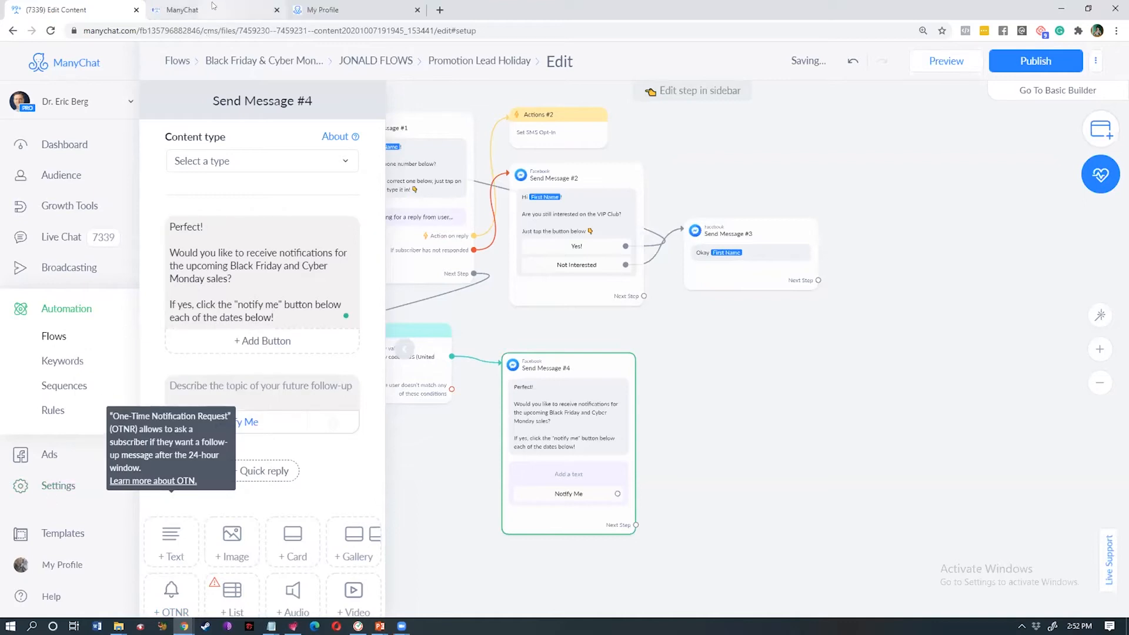
{"action": "left_click", "coordinate": [213, 6]}
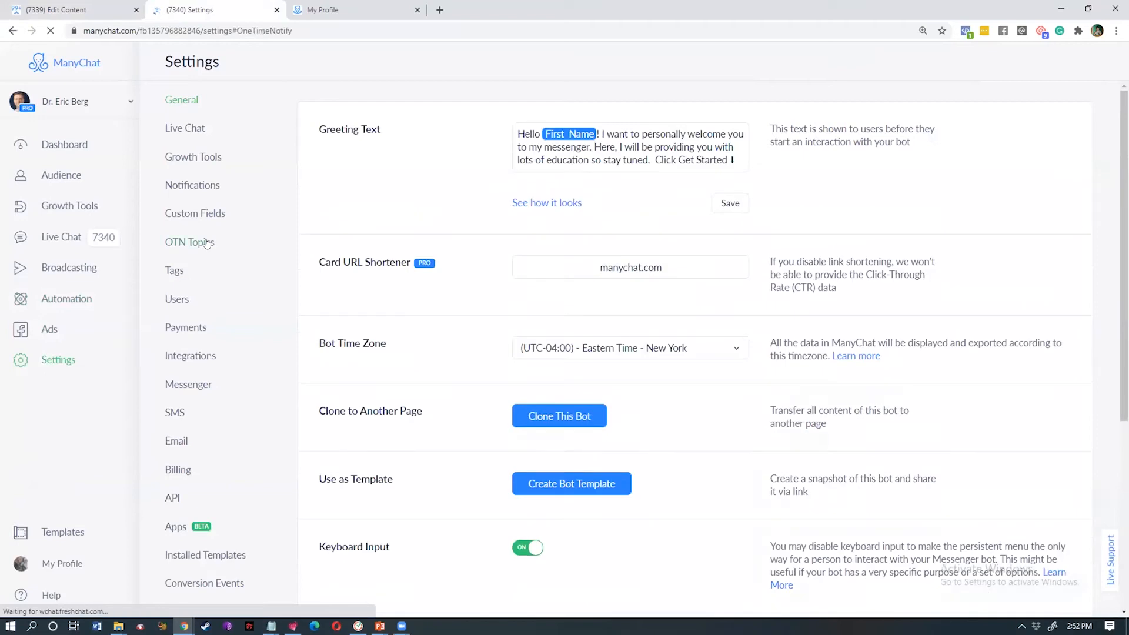
{"action": "left_click", "coordinate": [219, 242]}
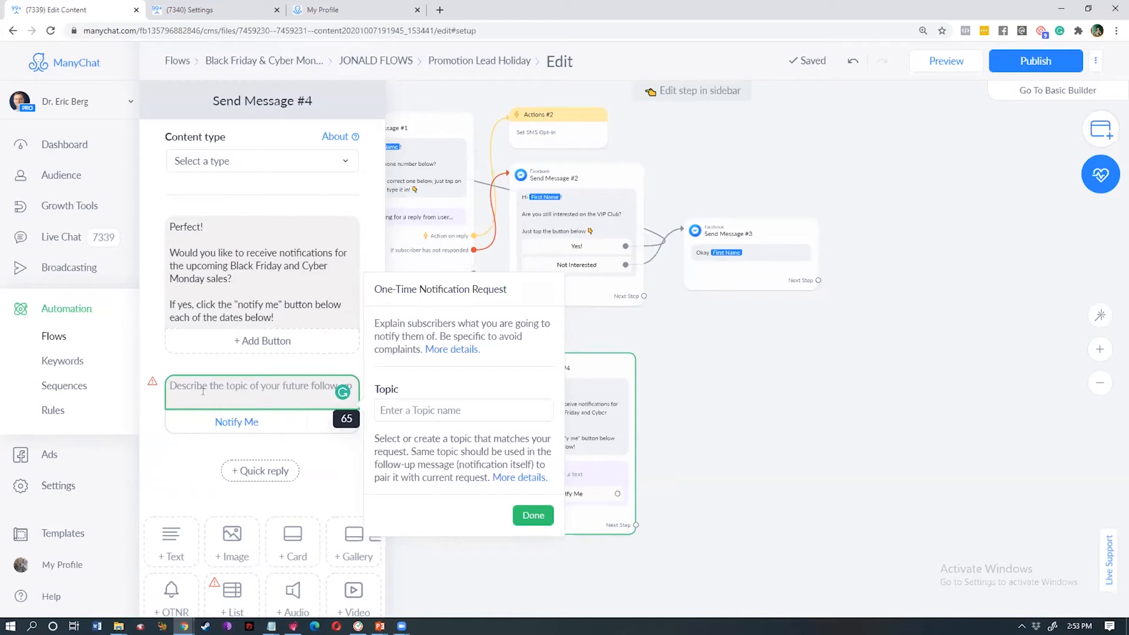
- Describe the notification request as "Be notified of Black Friday Promotion and Discounts!" and assign the topic Black Friday Promotion
{"action": "type", "text": "Be notified of Black Friday Promotion and Discounts!"}
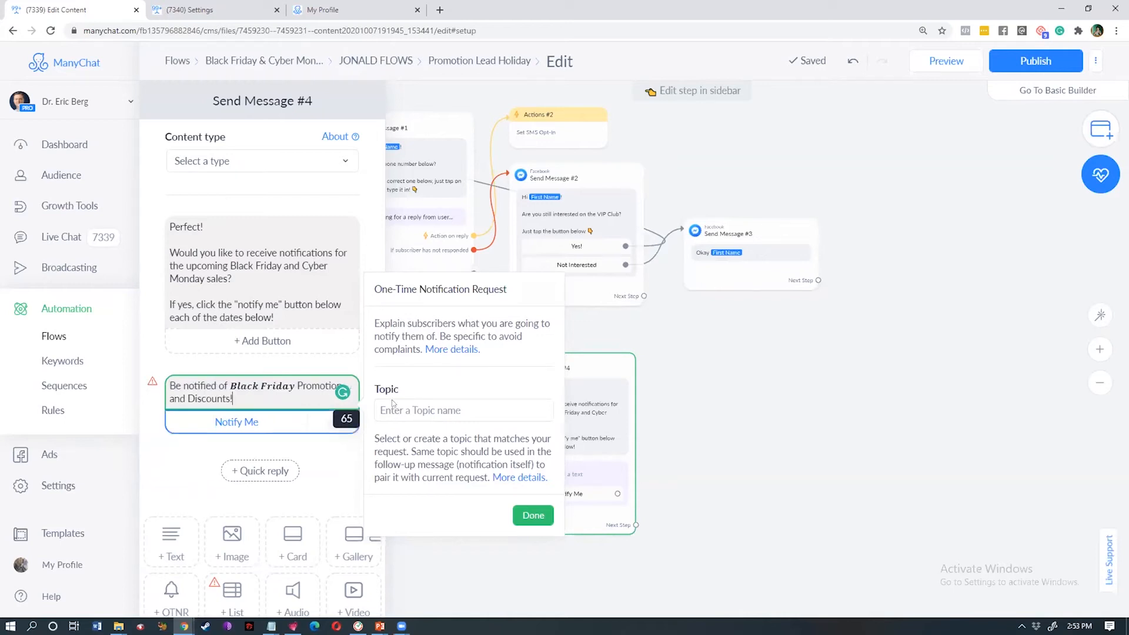
{"action": "left_click", "coordinate": [414, 410]}
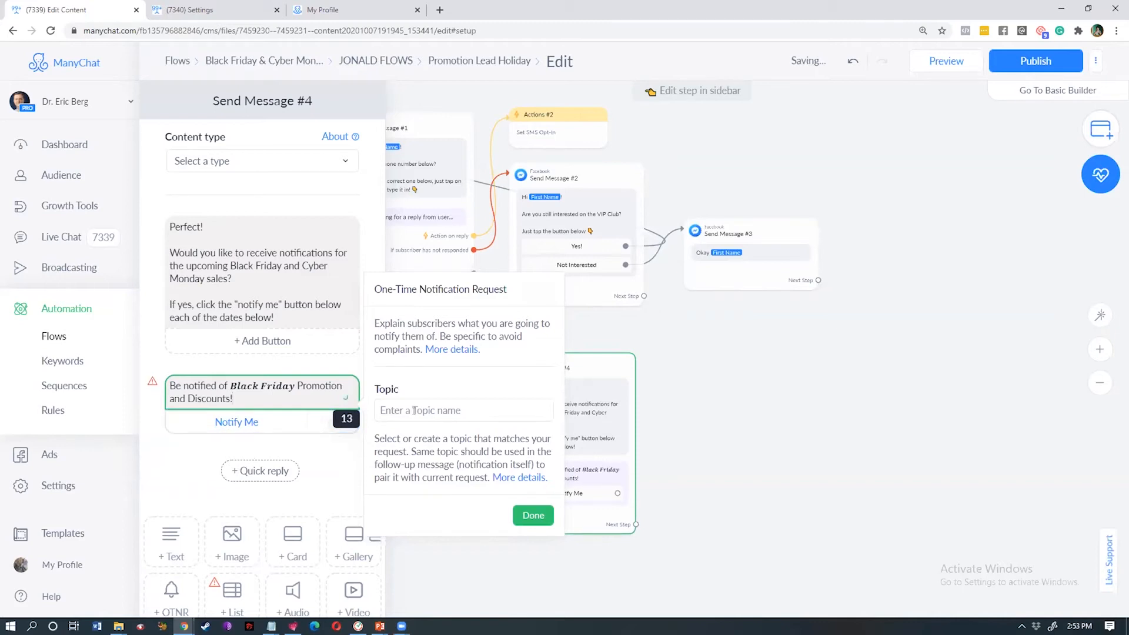
{"action": "left_click", "coordinate": [414, 410]}
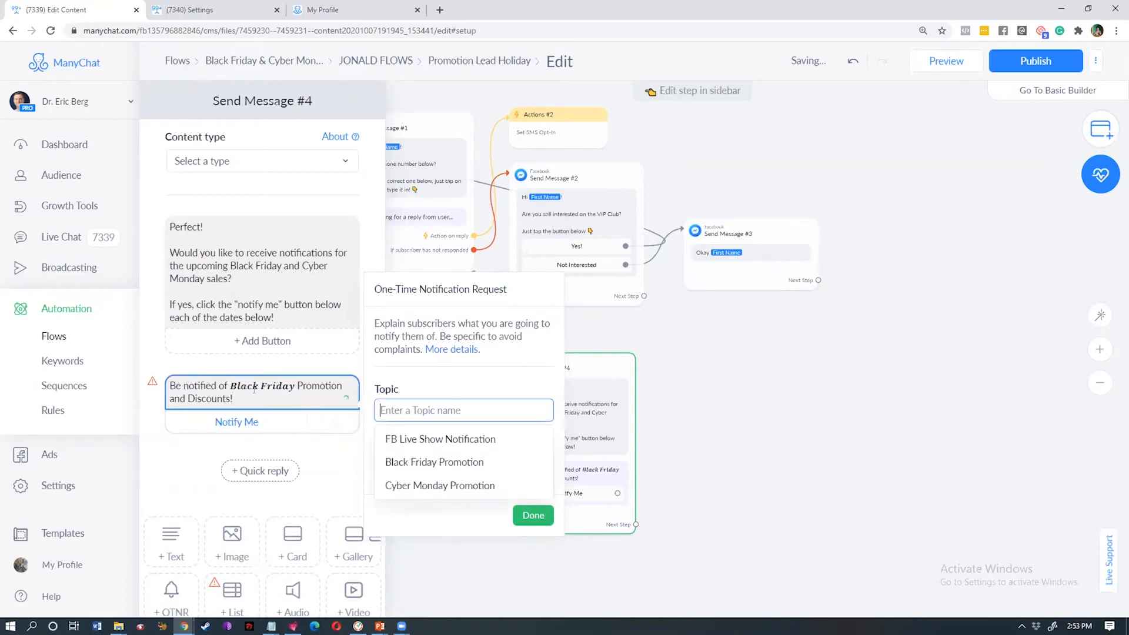
{"action": "left_click", "coordinate": [414, 466]}
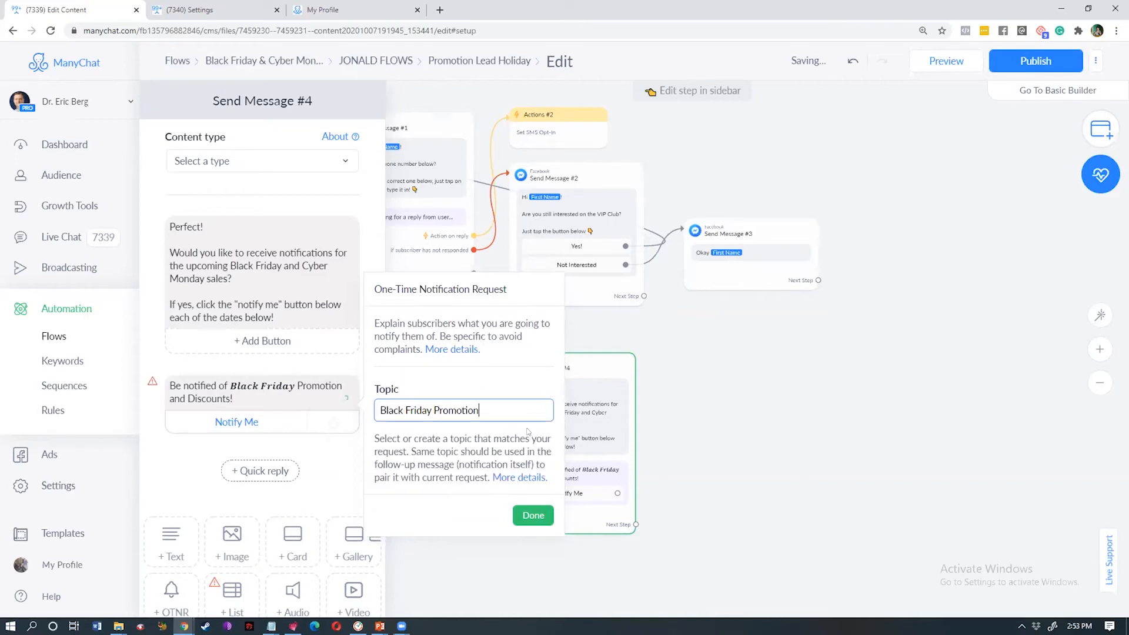
- Add a second One-Time Notification Request reading "Be notified of Cyber Monday Promotion and Discounts!" with the topic Cyber Monday Promotion
{"action": "left_click", "coordinate": [165, 596]}
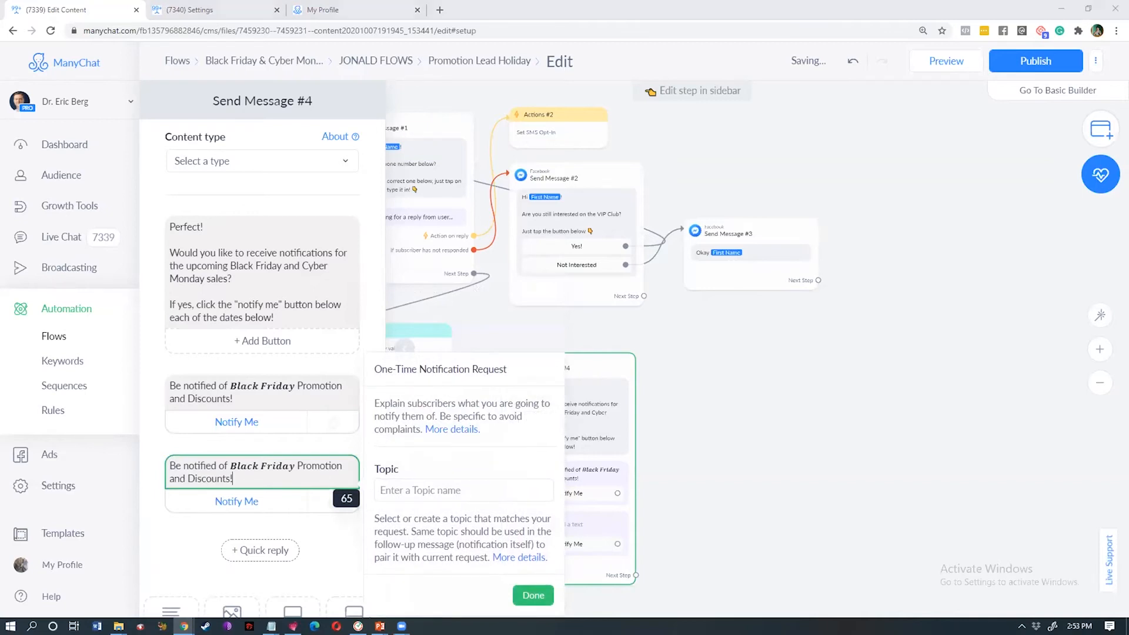
{"action": "left_click", "coordinate": [241, 471]}
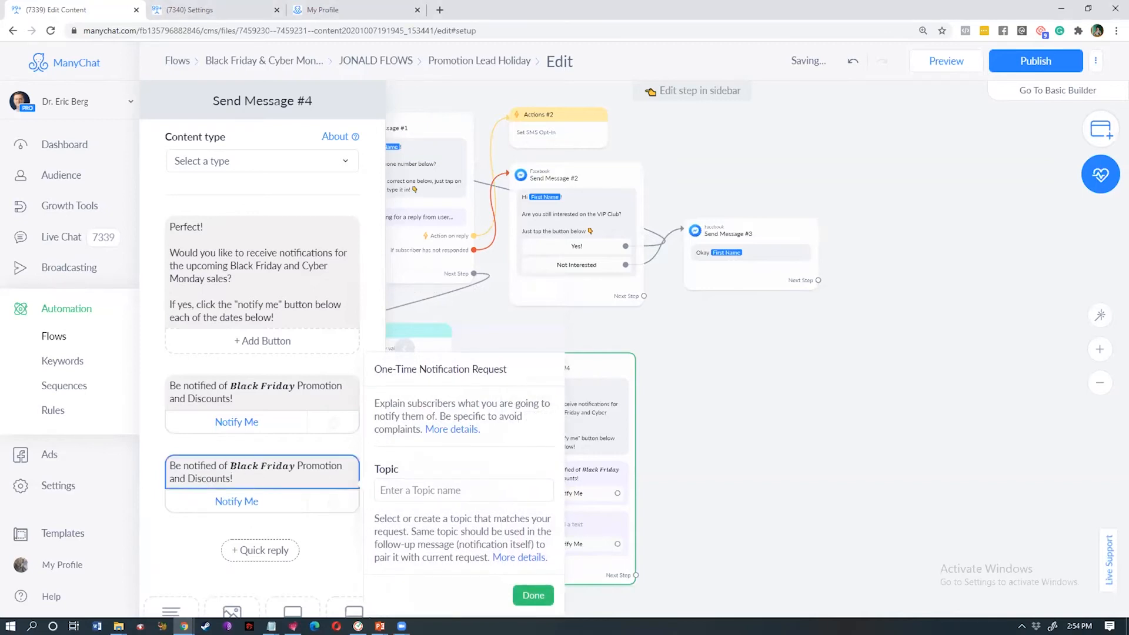
{"action": "triple_click", "coordinate": [215, 466]}
{"action": "type", "text": "Be notified of Cyber Monday Promotion and Discounts!"}
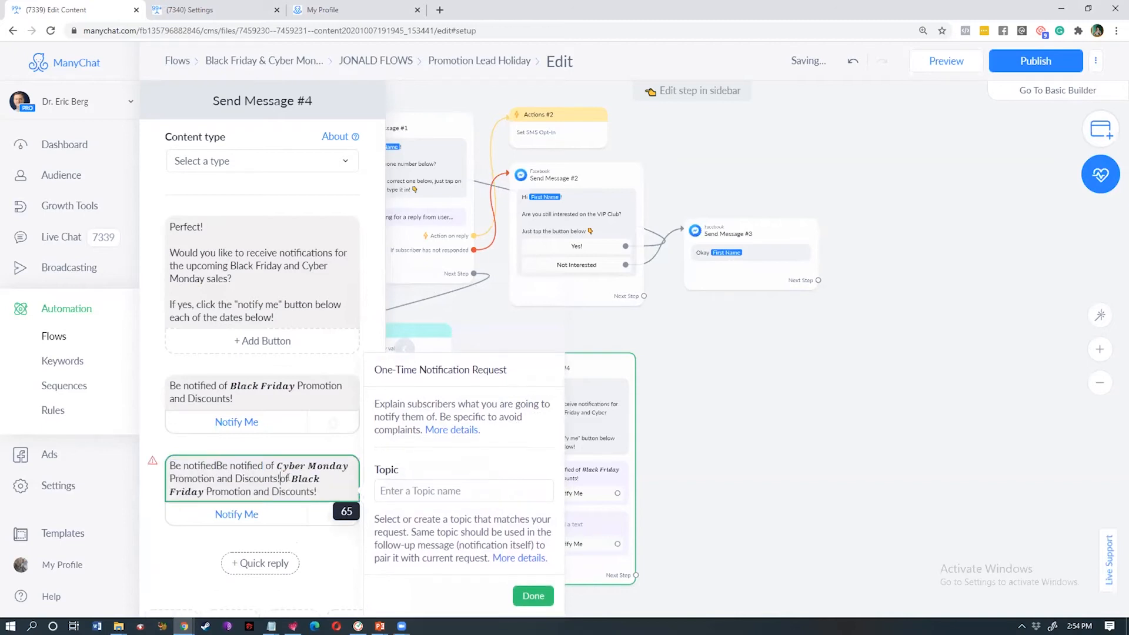
{"action": "key", "text": "ctrl+a"}
{"action": "type", "text": "Be notified of Cyber Monday Promotion and Discounts!"}
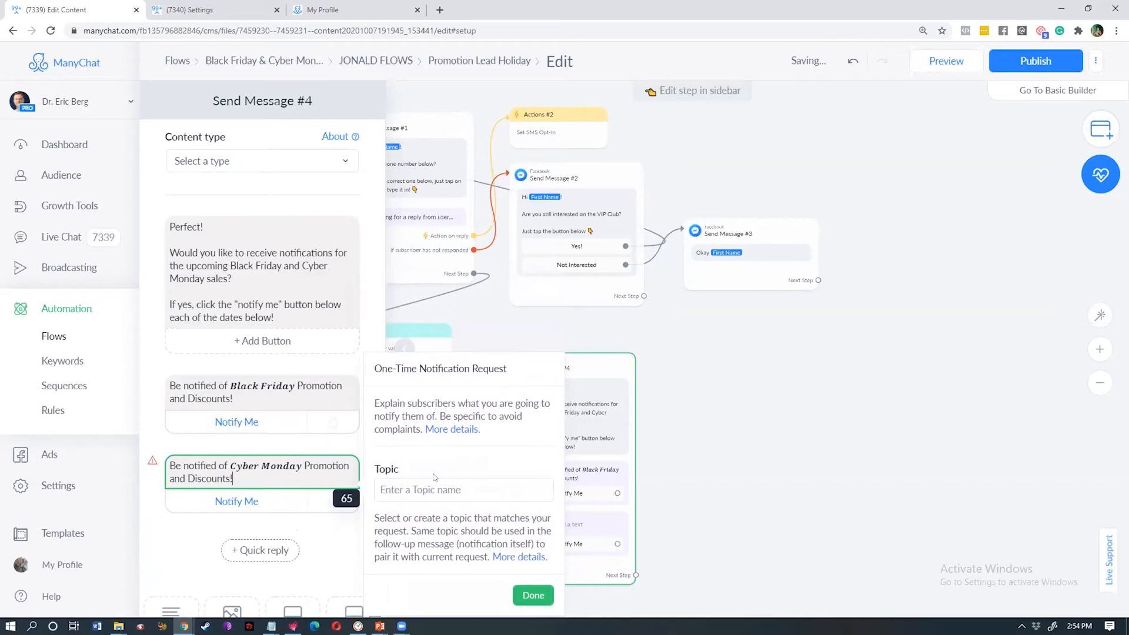
{"action": "left_click", "coordinate": [427, 488]}
{"action": "left_click", "coordinate": [420, 565]}
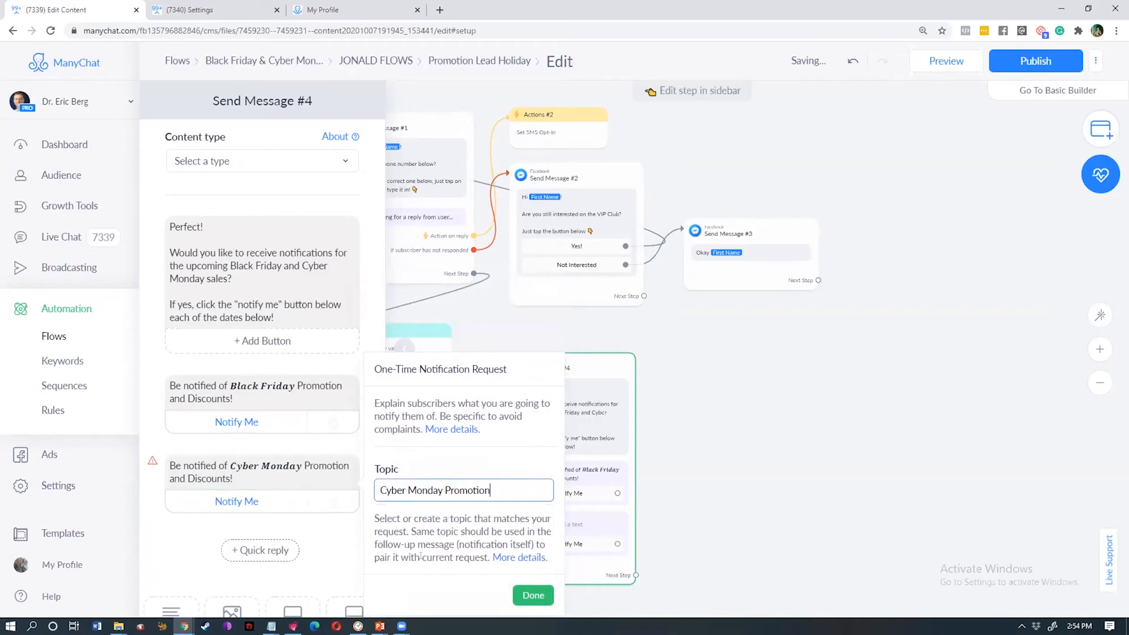
{"action": "left_click", "coordinate": [663, 437]}
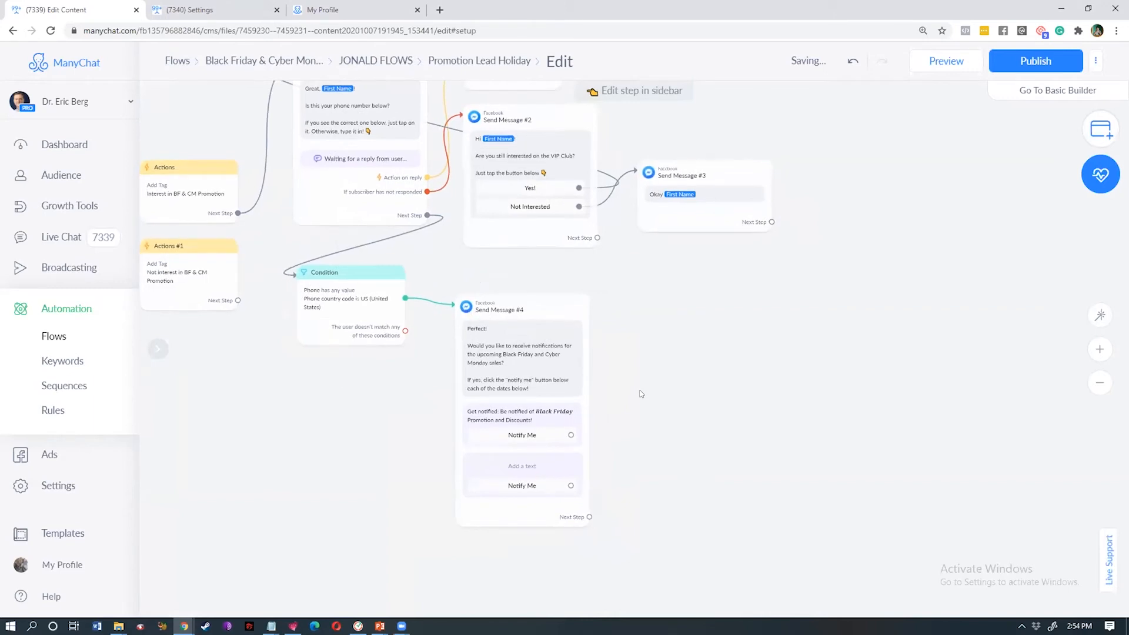
- Re-enter "Be notified of Cyber Monday Promotion and Discounts!" as the second notification request's description in Send Message #4
{"action": "left_click", "coordinate": [511, 471]}
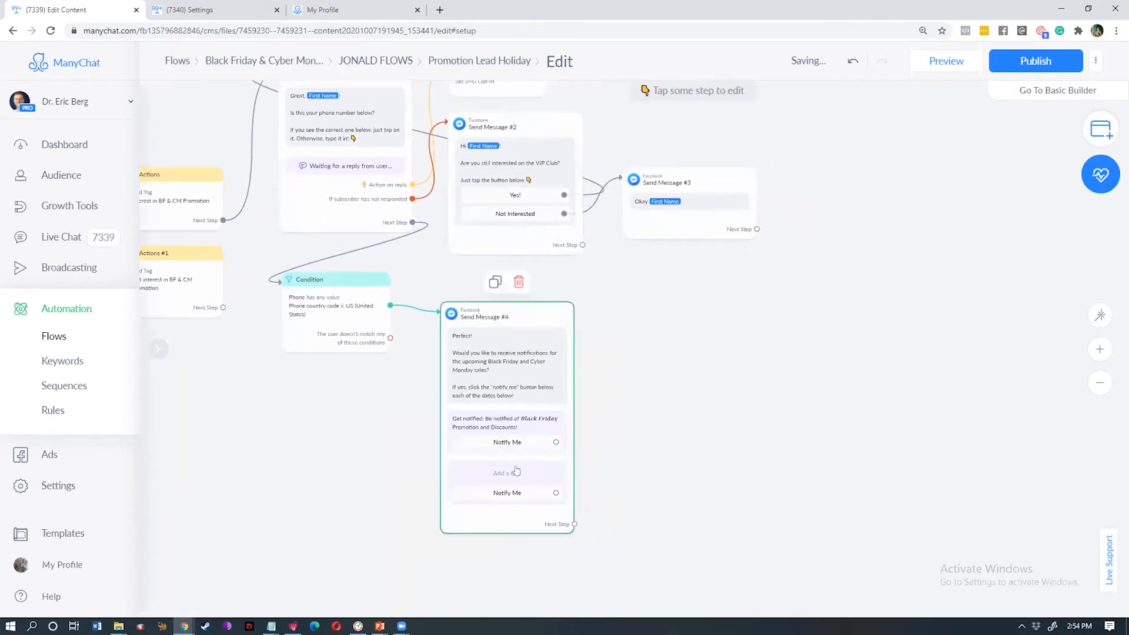
{"action": "left_click", "coordinate": [199, 466]}
{"action": "type", "text": "Be notified of Cyber Monday Promotion and Discounts!"}
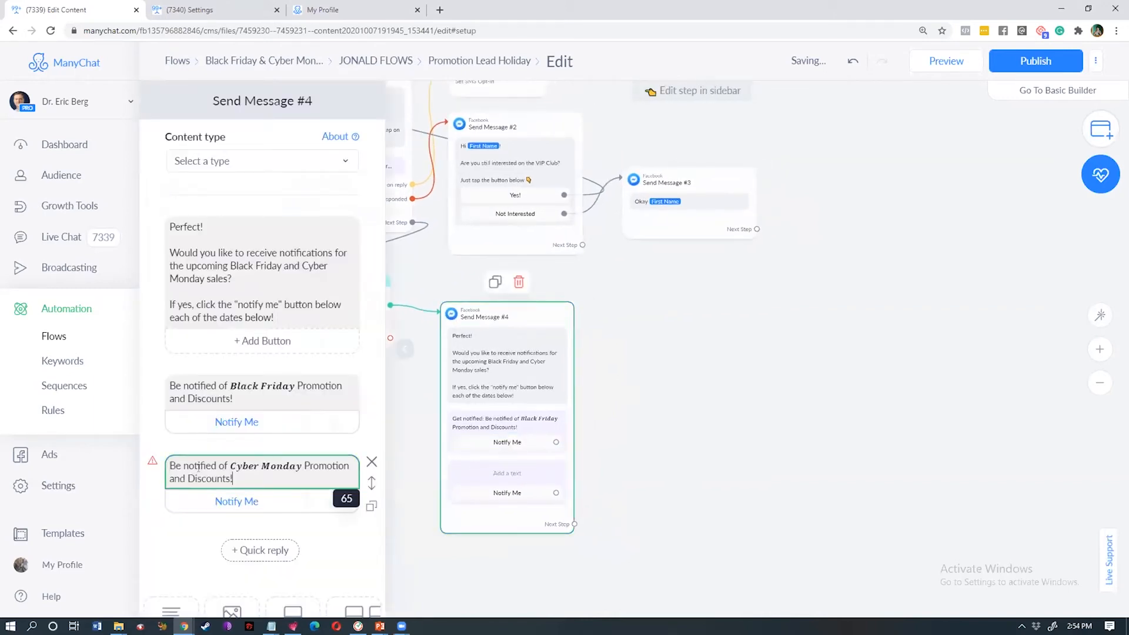
{"action": "left_click", "coordinate": [206, 531]}
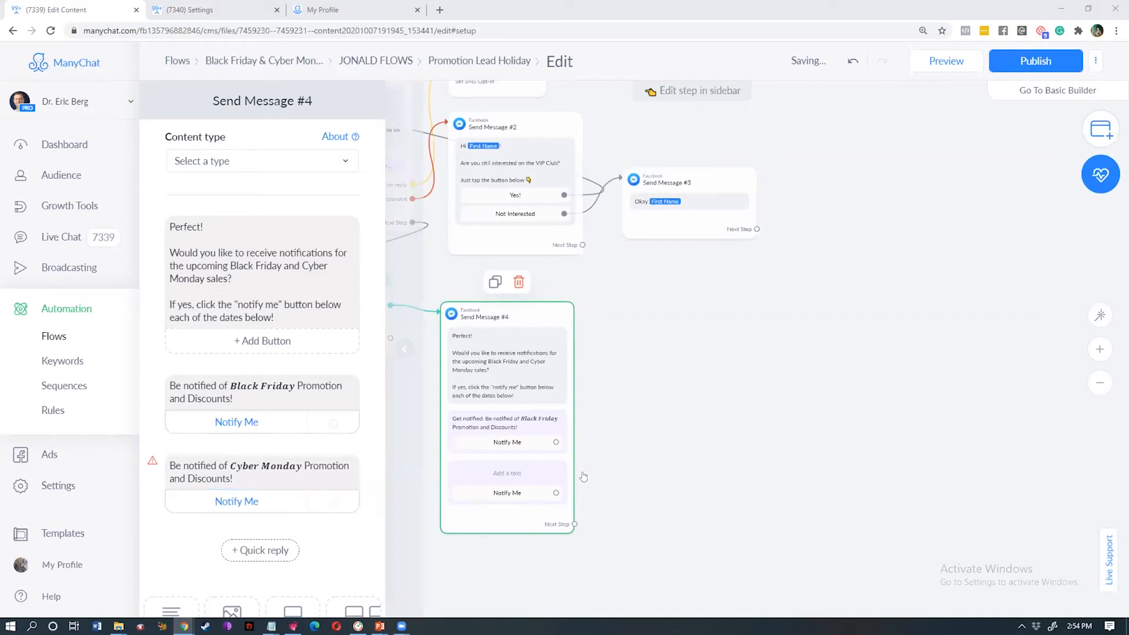
{"action": "left_click", "coordinate": [611, 481]}
{"action": "left_click", "coordinate": [556, 441]}
{"action": "left_click", "coordinate": [583, 434]}
{"action": "left_click", "coordinate": [1087, 274]}
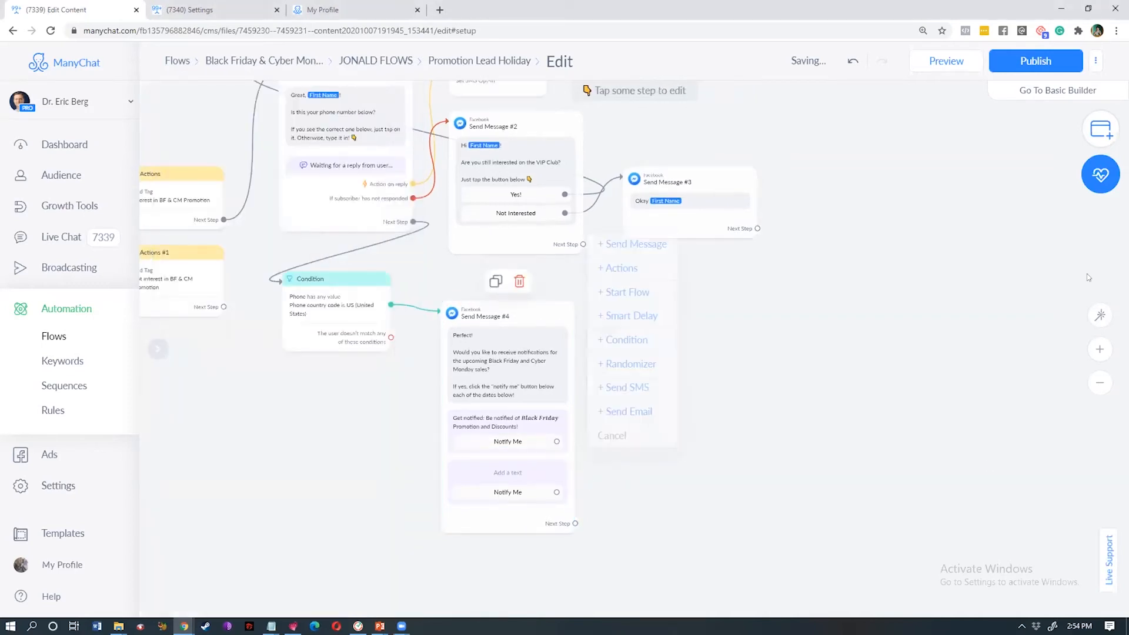
- Examine the actions available for the Black Friday Notify Me button in Send Message #4
{"action": "left_click", "coordinate": [1099, 349]}
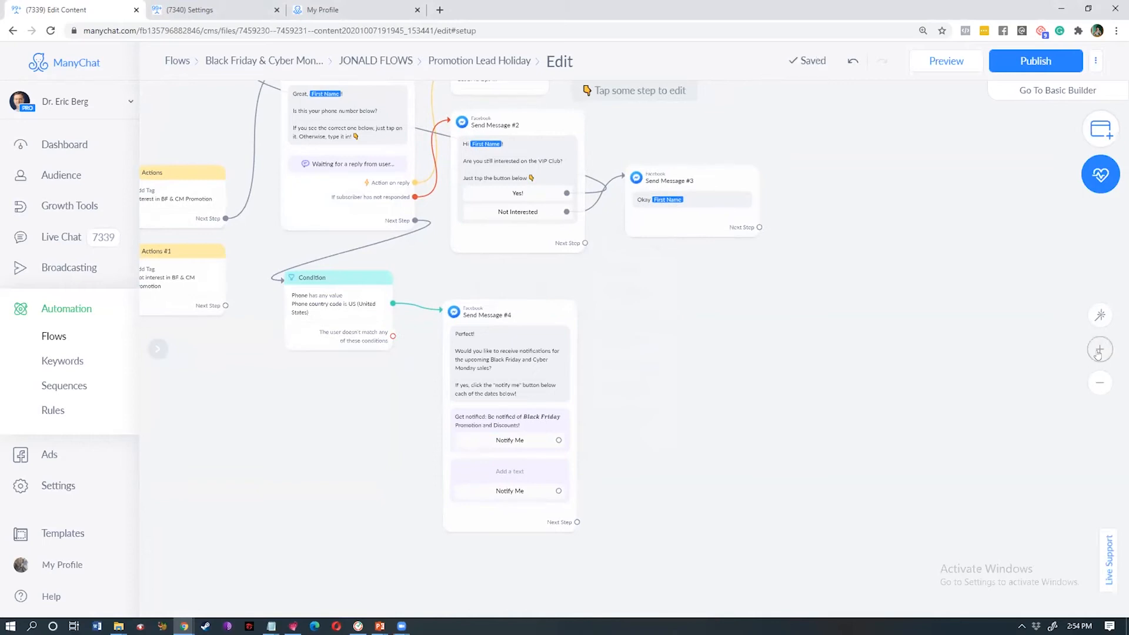
{"action": "scroll", "coordinate": [621, 277], "scroll_direction": "down", "scroll_amount": 4}
{"action": "left_click", "coordinate": [471, 356]}
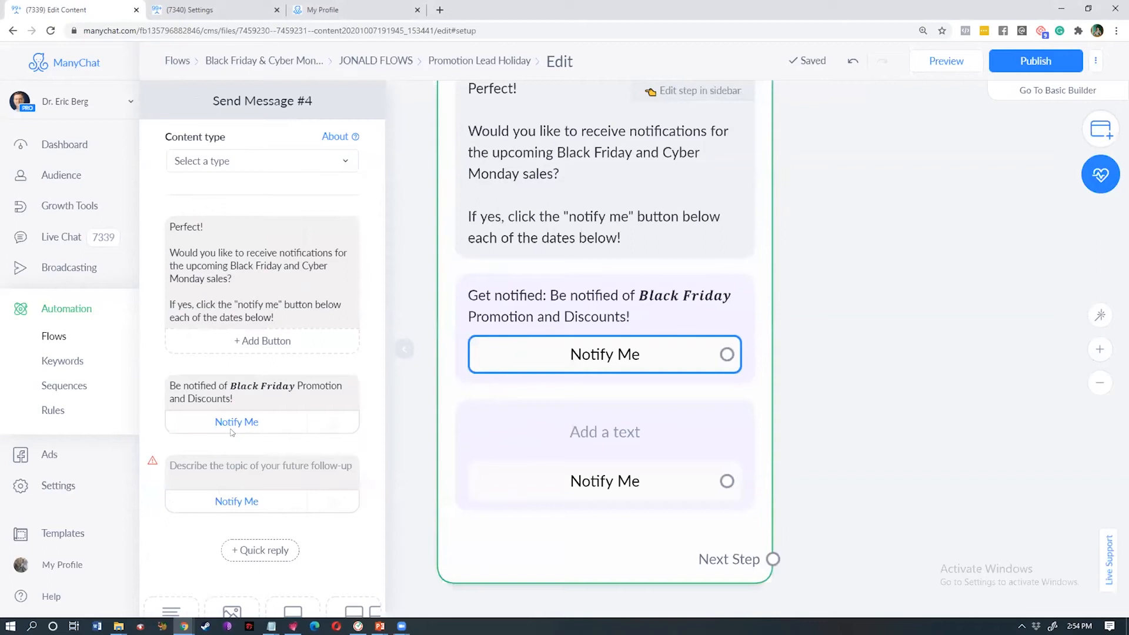
{"action": "left_click", "coordinate": [606, 354]}
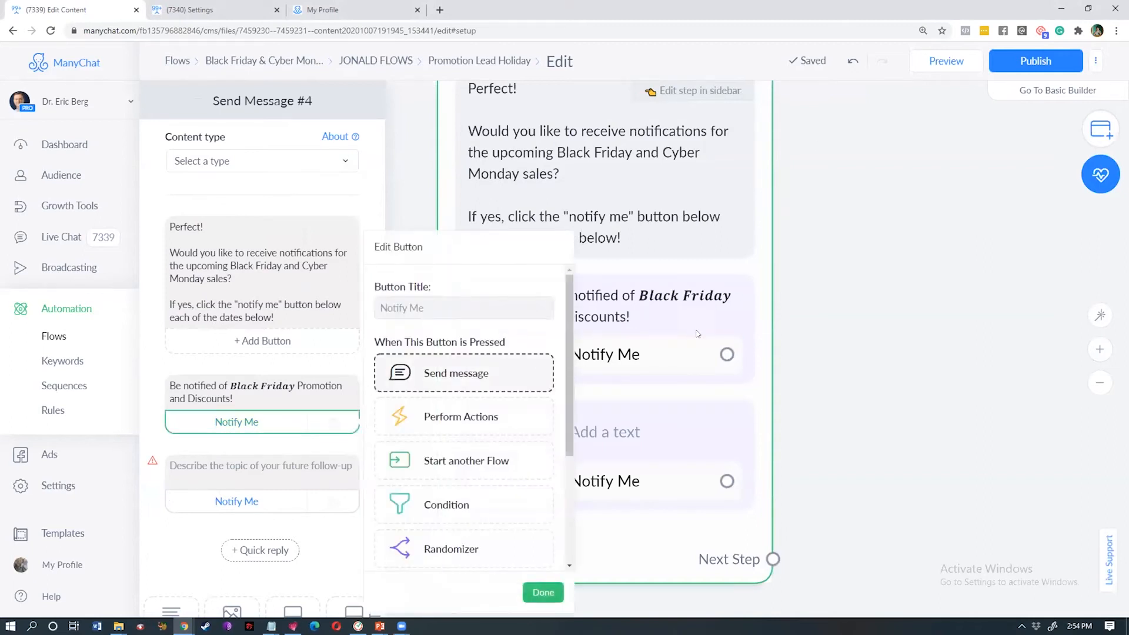
{"action": "scroll", "coordinate": [565, 400], "scroll_direction": "down", "scroll_amount": 3}
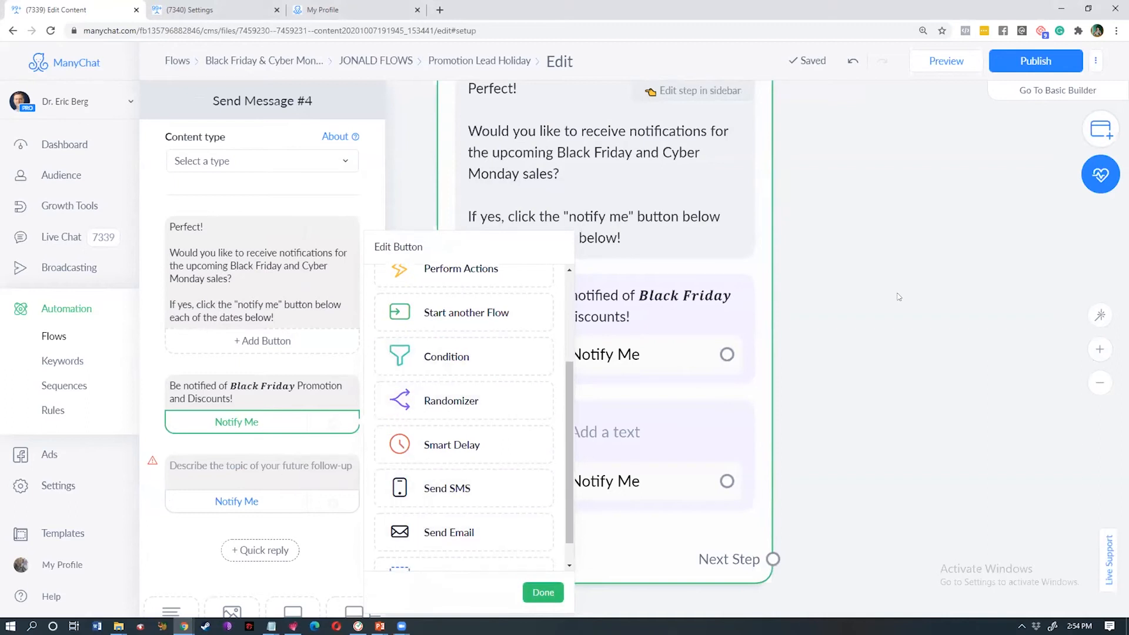
{"action": "left_click", "coordinate": [453, 356]}
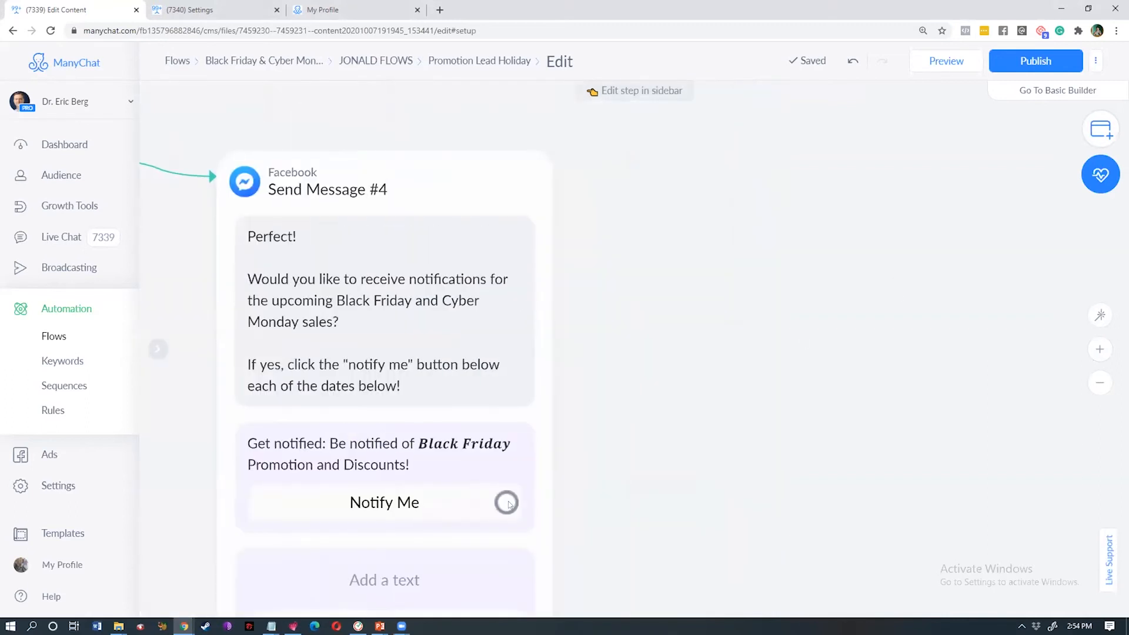
- Connect the Black Friday Notify Me button to a new Send Message block and move that block farther right
{"action": "left_click_drag", "start_coordinate": [509, 505], "coordinate": [649, 232]}
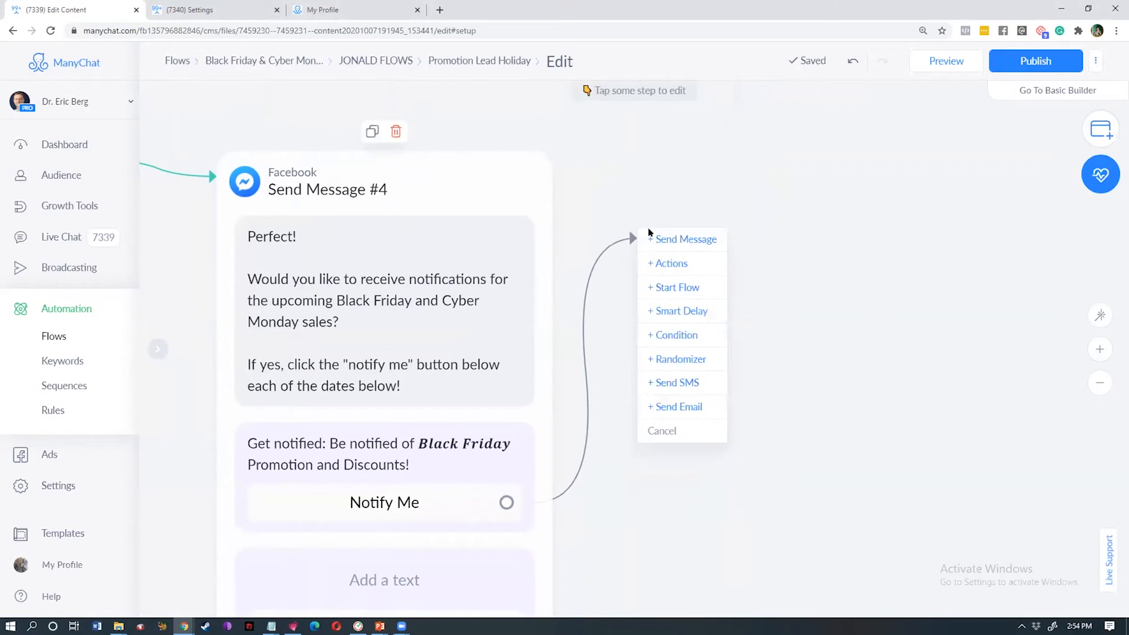
{"action": "left_click", "coordinate": [649, 232]}
{"action": "left_click_drag", "start_coordinate": [824, 234], "coordinate": [975, 189]}
- Reconnect the Black Friday Notify Me button to a new Actions block that adds the tag Black Friday 2020 Notification
{"action": "left_click_drag", "start_coordinate": [507, 503], "coordinate": [658, 314]}
{"action": "left_click", "coordinate": [676, 336]}
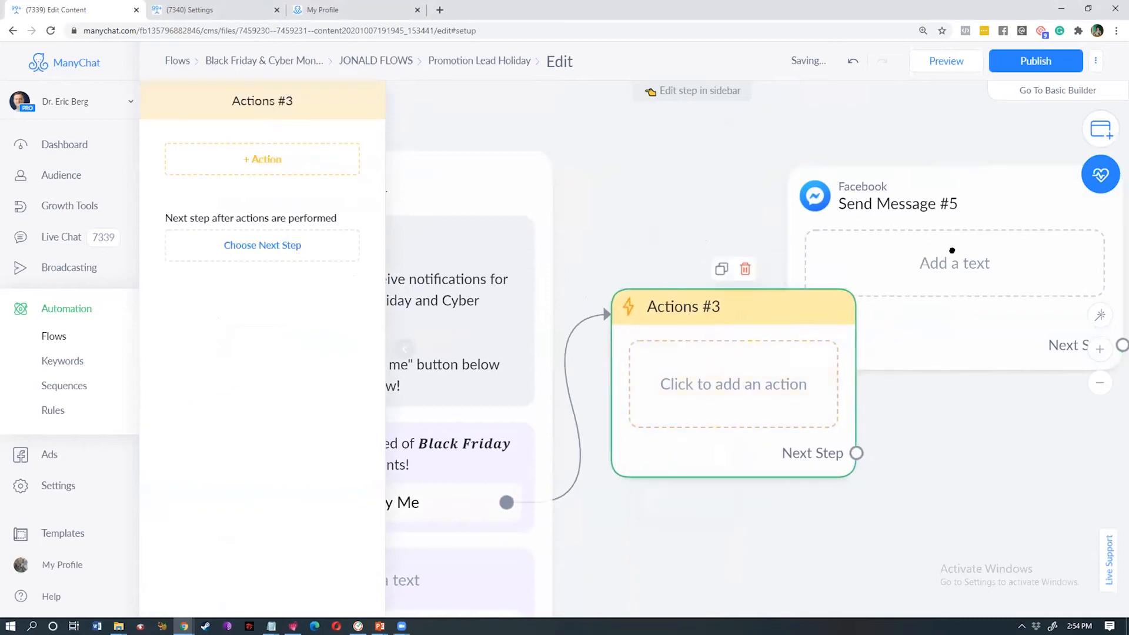
{"action": "left_click", "coordinate": [262, 168]}
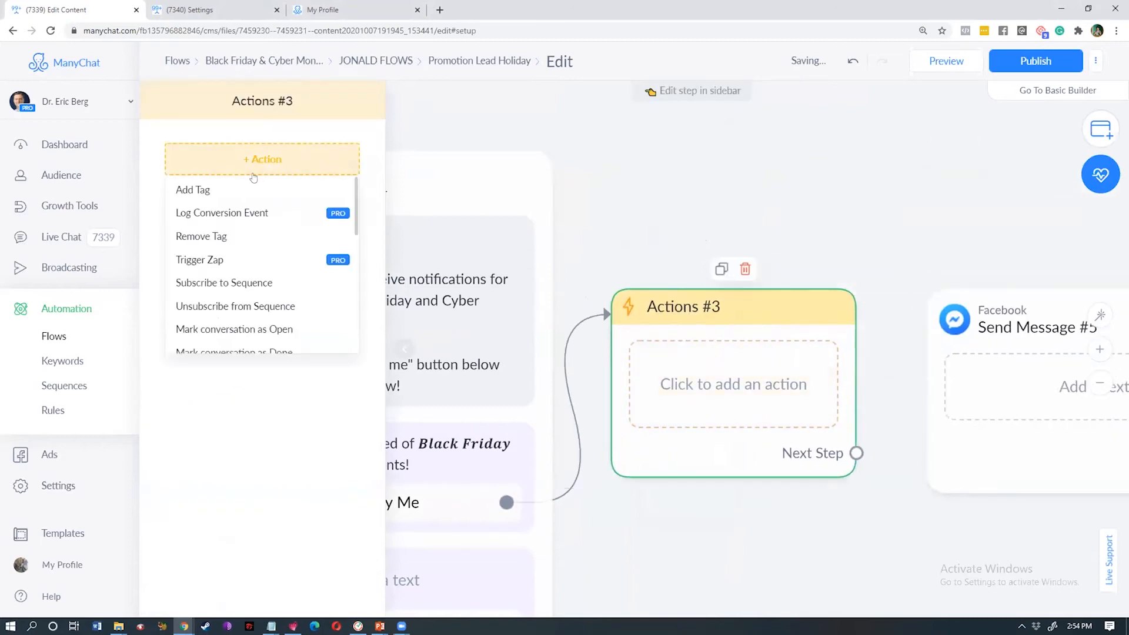
{"action": "left_click", "coordinate": [215, 192]}
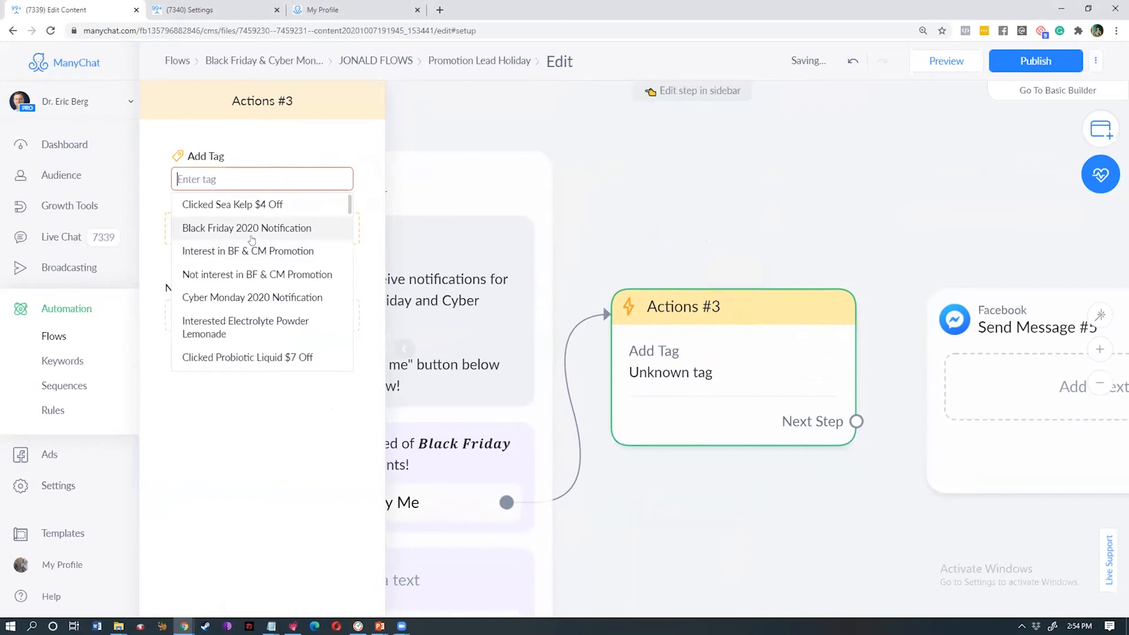
{"action": "left_click", "coordinate": [254, 234]}
{"action": "left_click", "coordinate": [738, 364]}
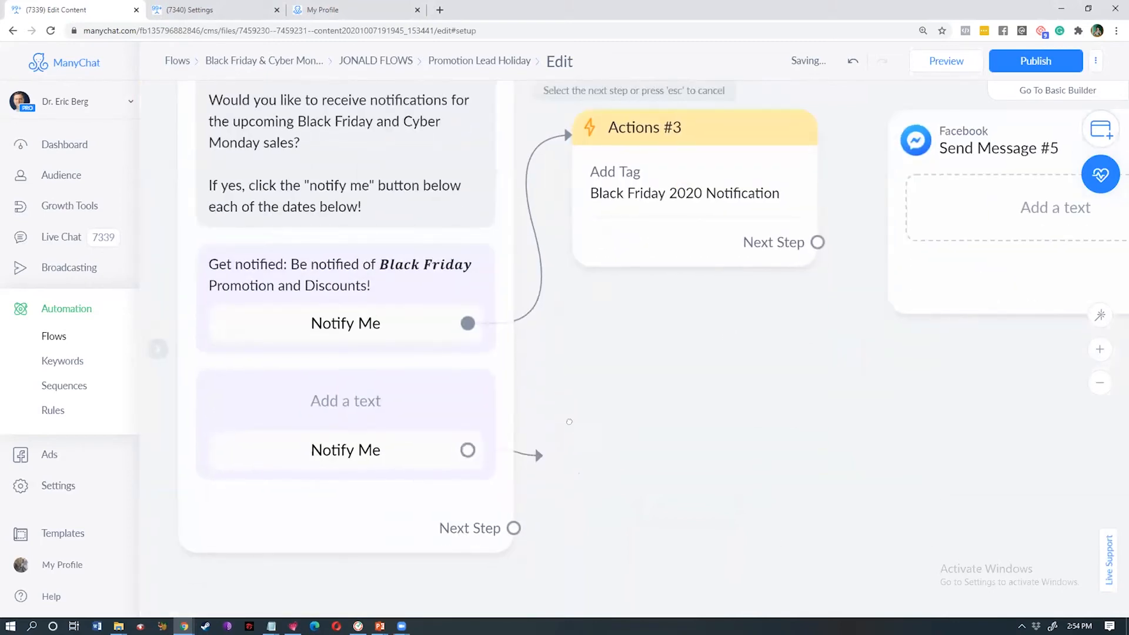
- Connect the Cyber Monday Notify Me button to a new Actions block that adds the tag Cyber Monday 2020 Notification
{"action": "left_click_drag", "start_coordinate": [468, 450], "coordinate": [567, 371]}
{"action": "left_click", "coordinate": [610, 203]}
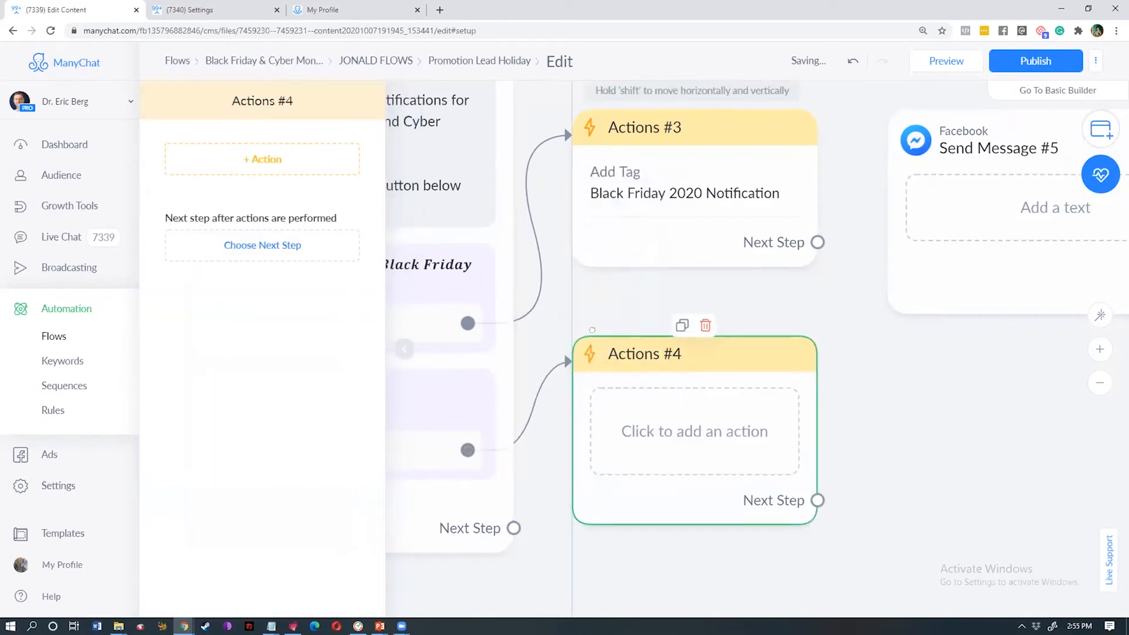
{"action": "left_click", "coordinate": [259, 160]}
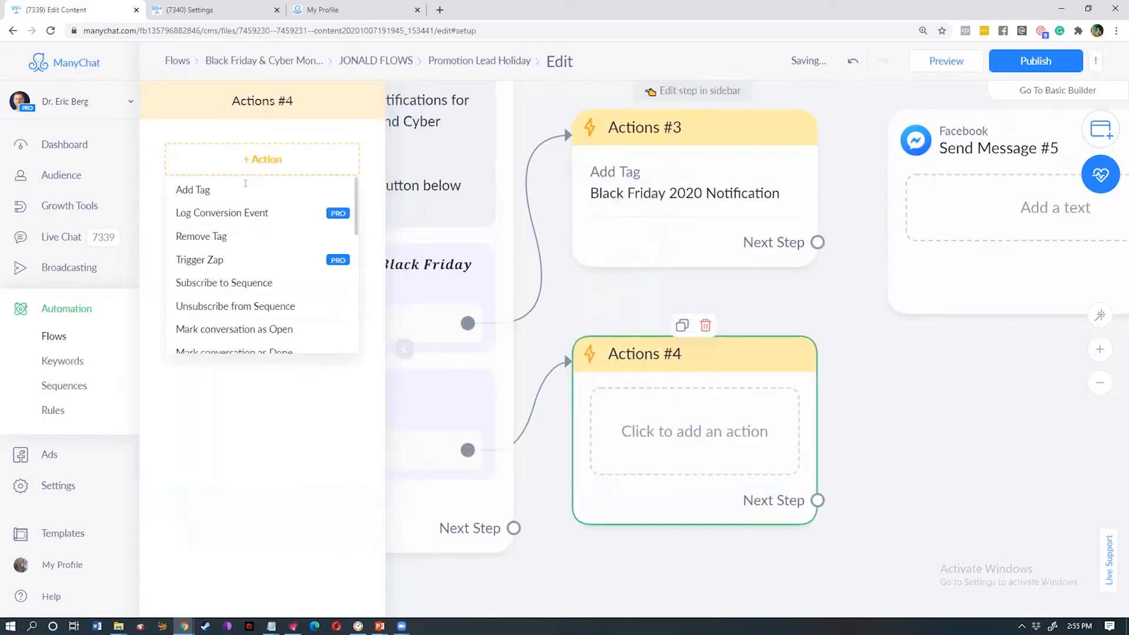
{"action": "left_click", "coordinate": [248, 189]}
{"action": "left_click", "coordinate": [264, 178]}
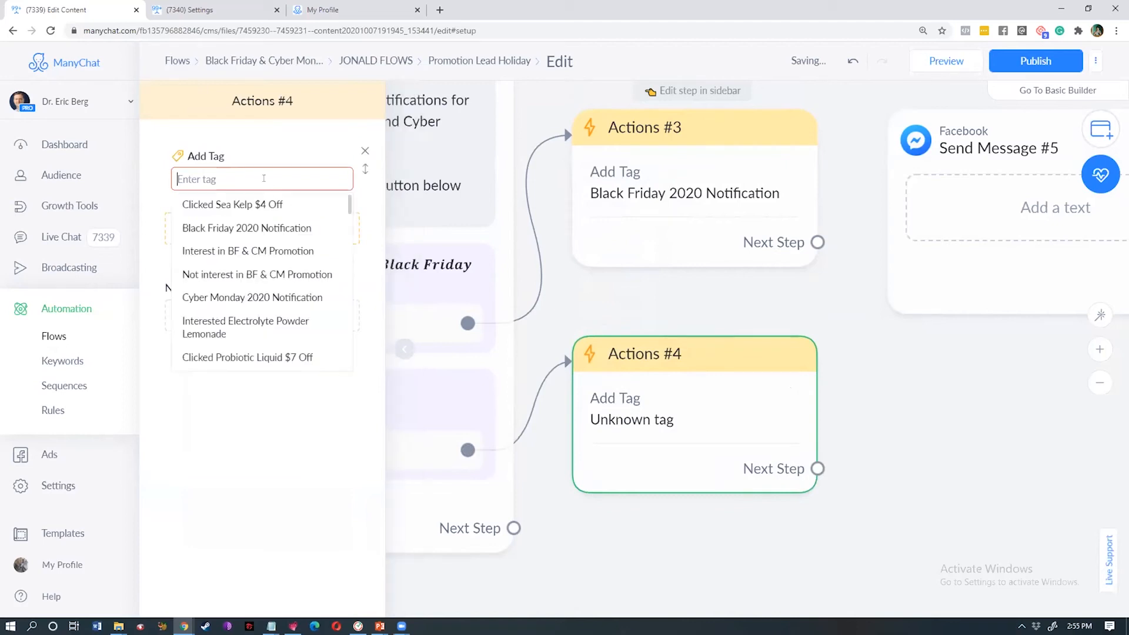
{"action": "type", "text": "cyb"}
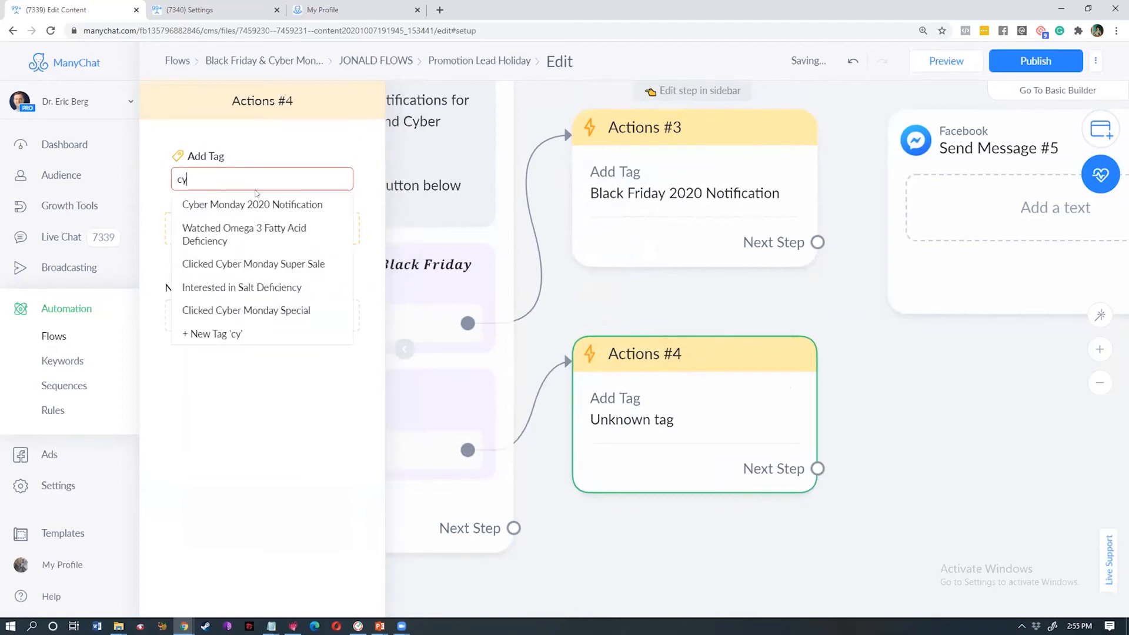
{"action": "left_click", "coordinate": [244, 206]}
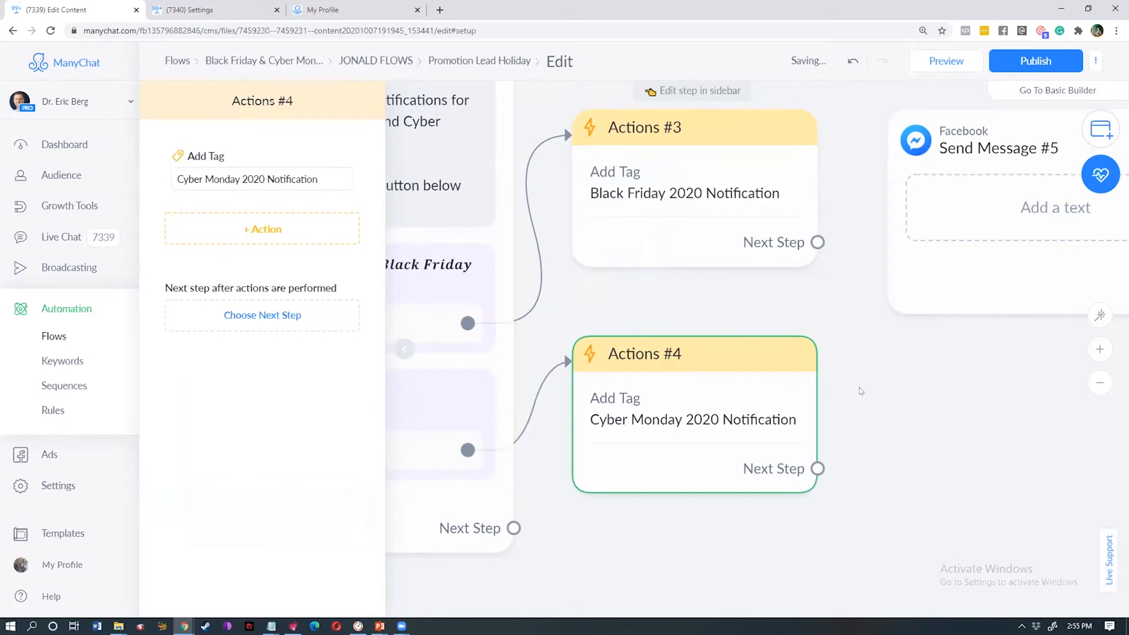
- Move Send Message #5 farther right and route the next steps of Actions #3 and Actions #4 into a new Condition block
{"action": "left_click", "coordinate": [928, 373]}
{"action": "left_click_drag", "start_coordinate": [929, 374], "coordinate": [665, 360]}
{"action": "left_click_drag", "start_coordinate": [653, 238], "coordinate": [852, 302]}
{"action": "left_click_drag", "start_coordinate": [554, 230], "coordinate": [601, 274]}
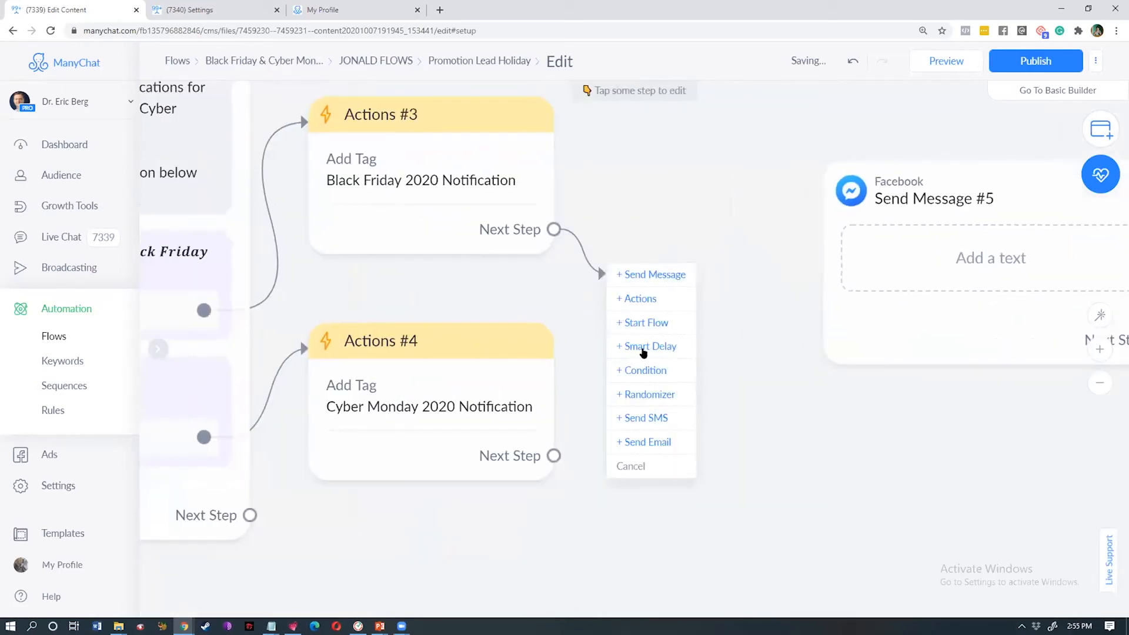
{"action": "left_click", "coordinate": [637, 373]}
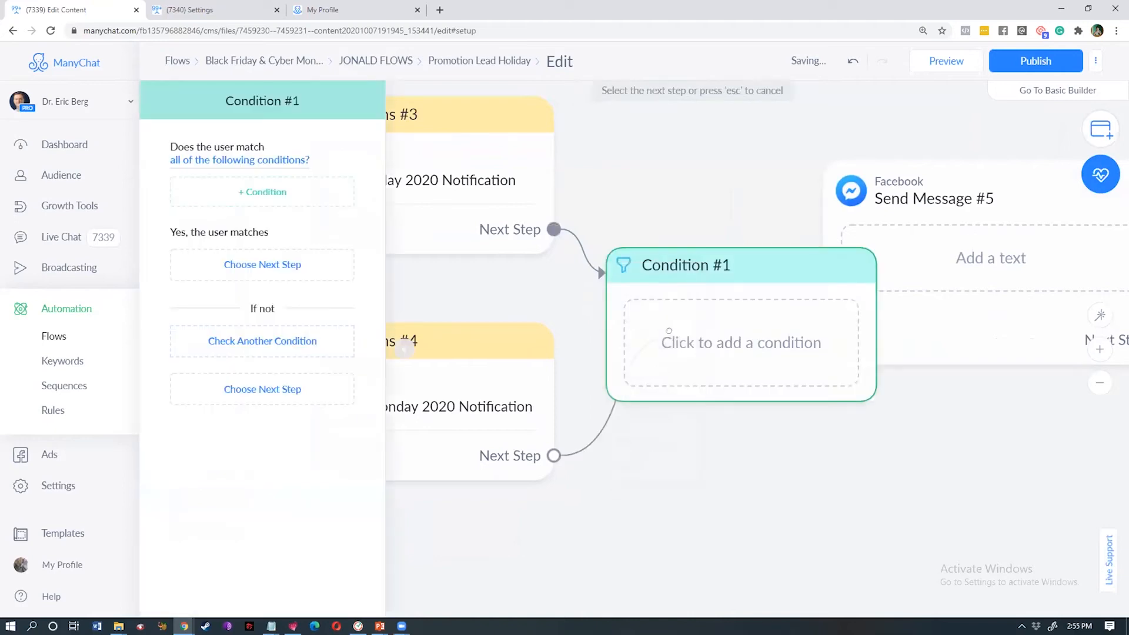
- Set Condition #1 to match any of the following conditions
{"action": "left_click", "coordinate": [230, 165]}
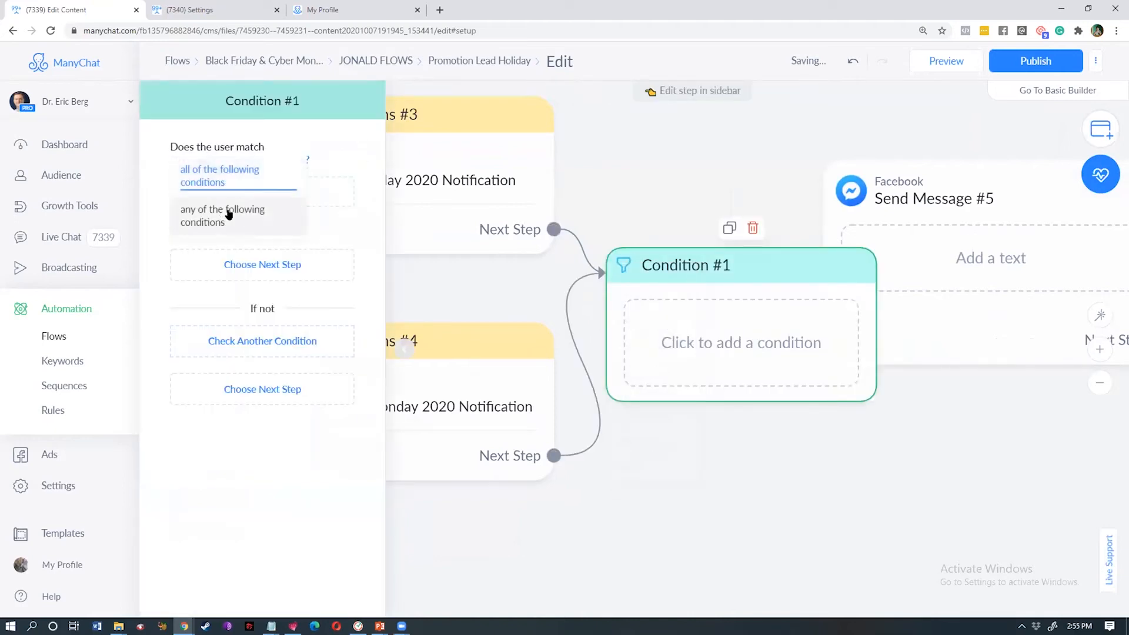
{"action": "left_click", "coordinate": [228, 212]}
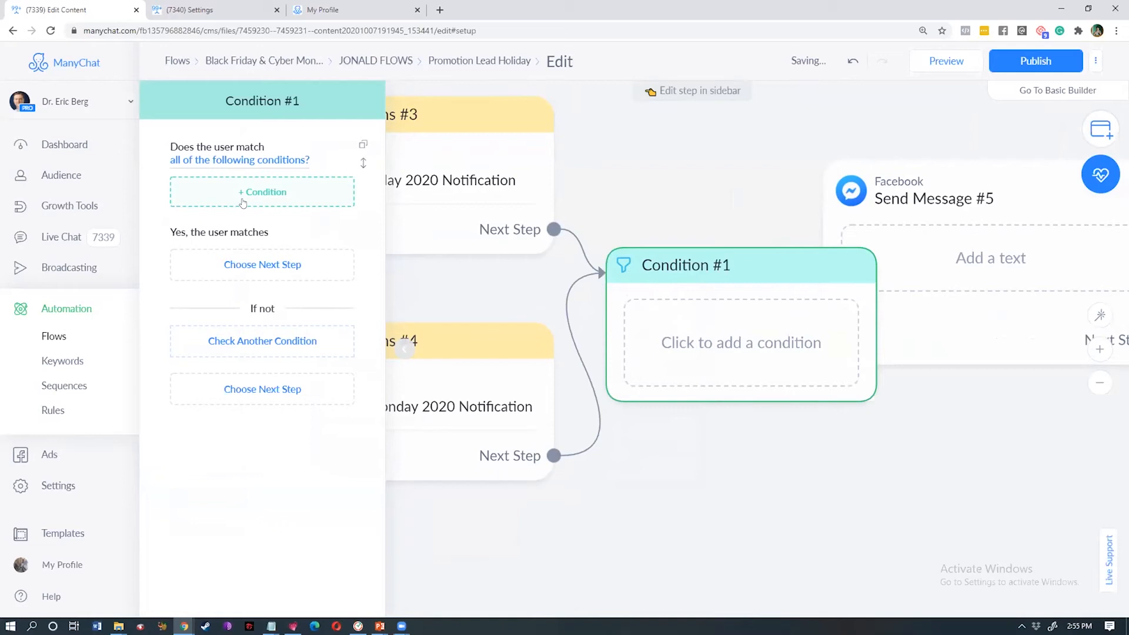
{"action": "left_click", "coordinate": [243, 196]}
{"action": "left_click", "coordinate": [204, 163]}
{"action": "left_click", "coordinate": [220, 164]}
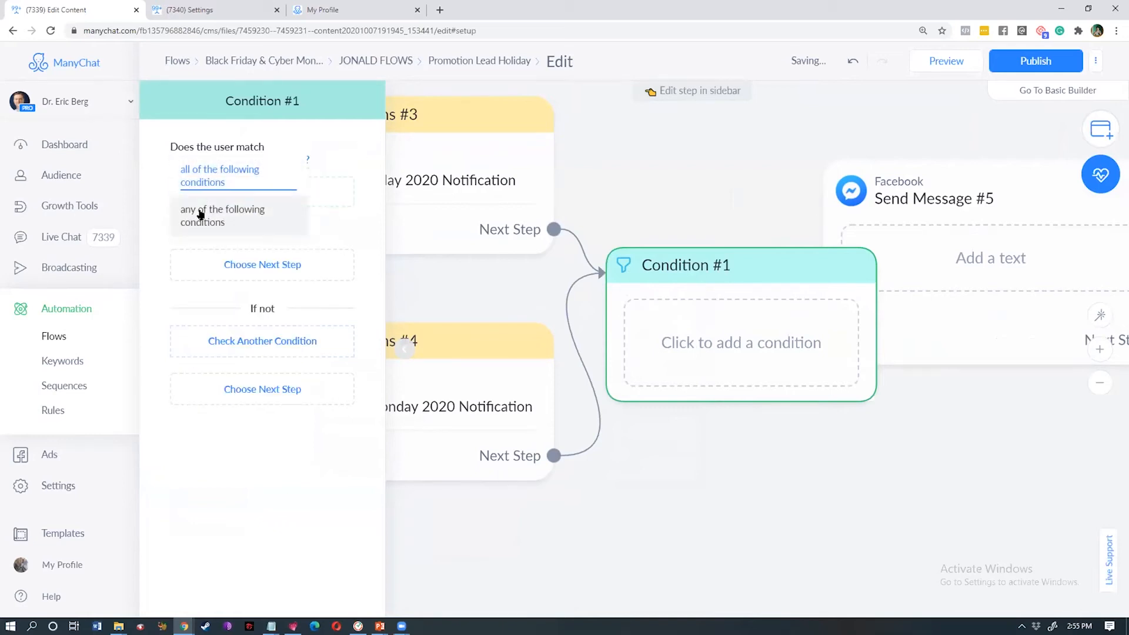
{"action": "left_click", "coordinate": [200, 212]}
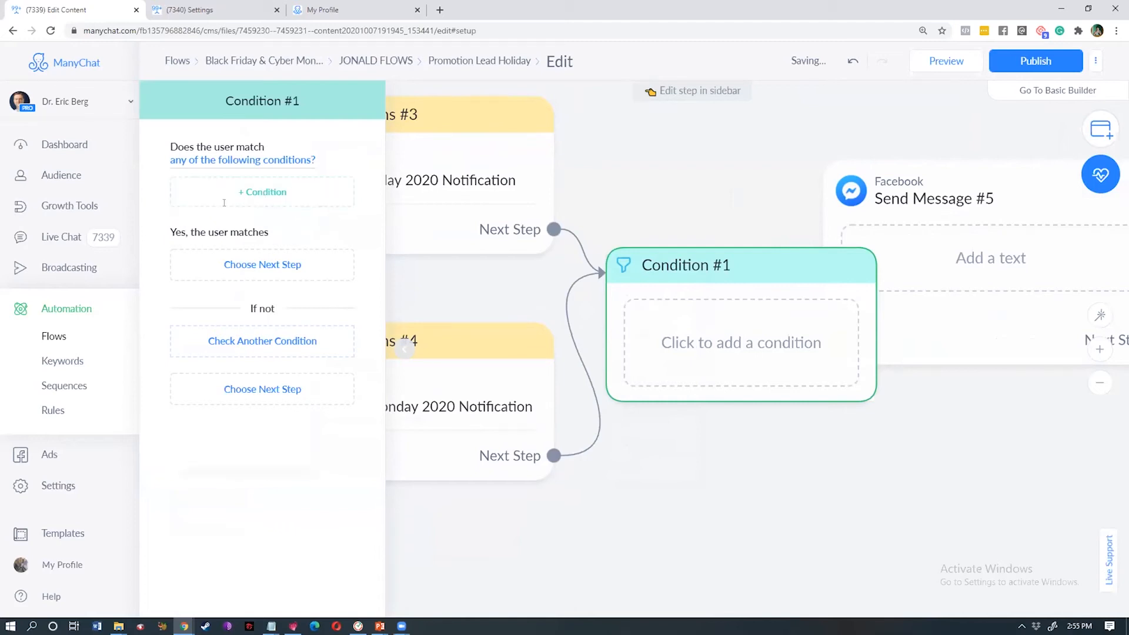
- Add the condition tag is Cyber Monday 2020 Notification, plus a second tag condition without a chosen tag, to Condition #1
{"action": "left_click", "coordinate": [263, 192]}
{"action": "left_click", "coordinate": [191, 253]}
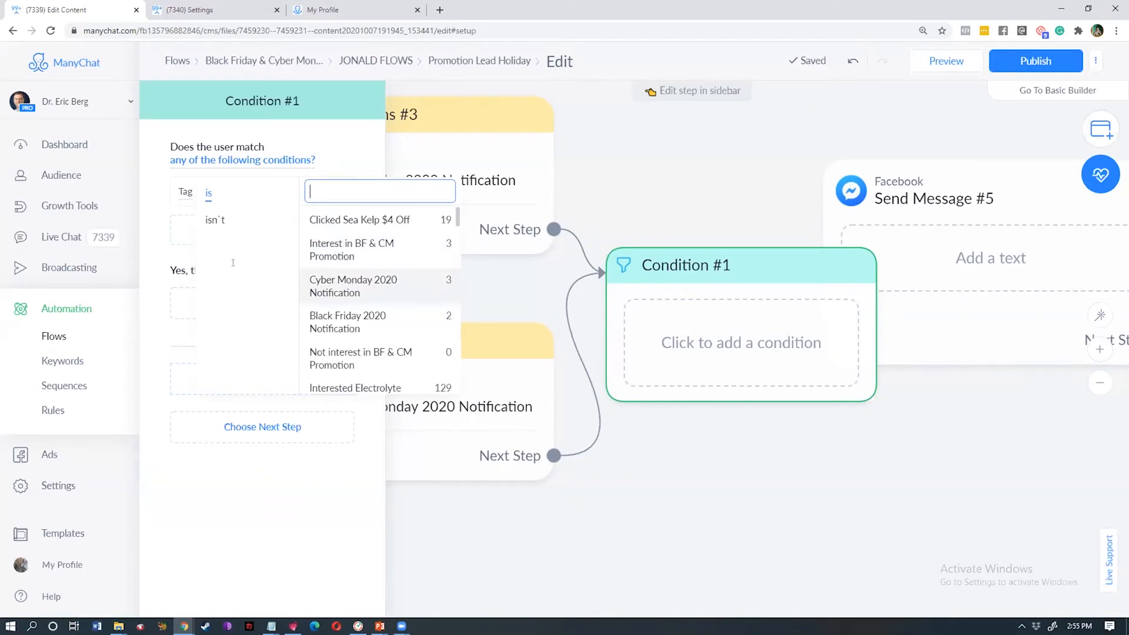
{"action": "left_click", "coordinate": [353, 286]}
{"action": "left_click", "coordinate": [245, 240]}
{"action": "left_click", "coordinate": [194, 290]}
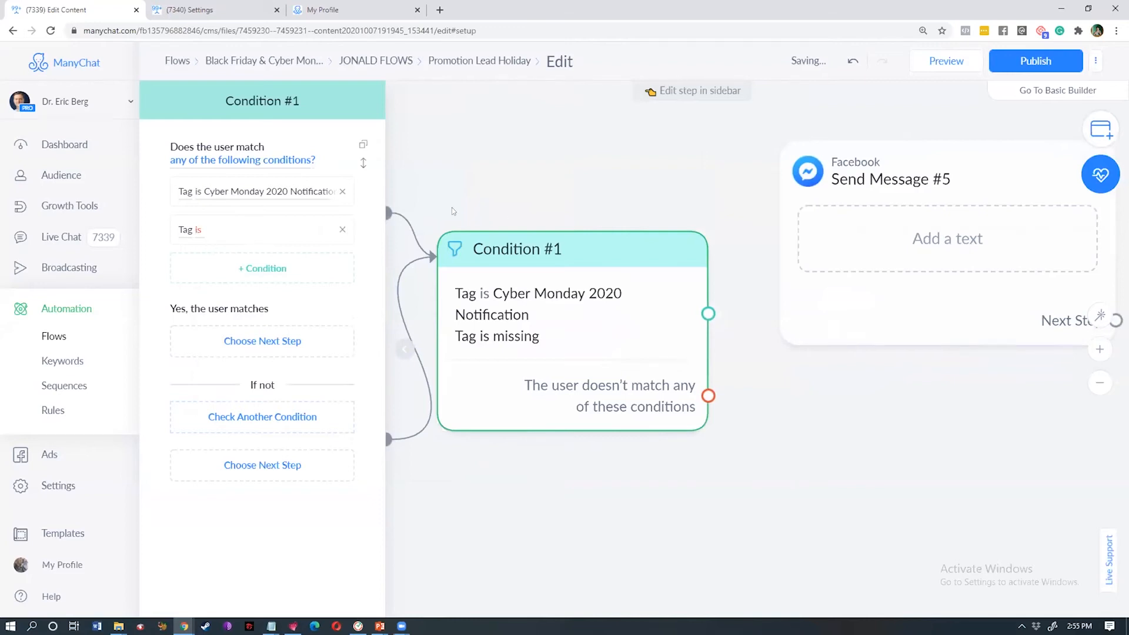
- Connect the matching output of Condition #1 to Send Message #5 and reposition that message block beside it
{"action": "left_click_drag", "start_coordinate": [708, 313], "coordinate": [816, 250]}
{"action": "left_click_drag", "start_coordinate": [859, 312], "coordinate": [892, 399]}
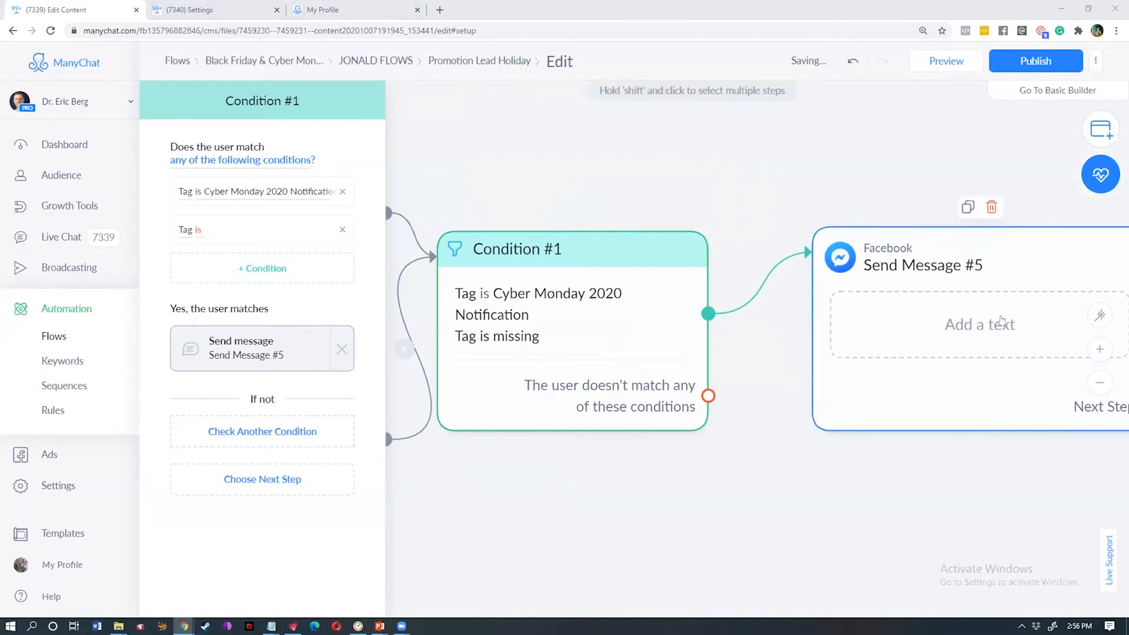
{"action": "left_click_drag", "start_coordinate": [789, 482], "coordinate": [601, 464]}
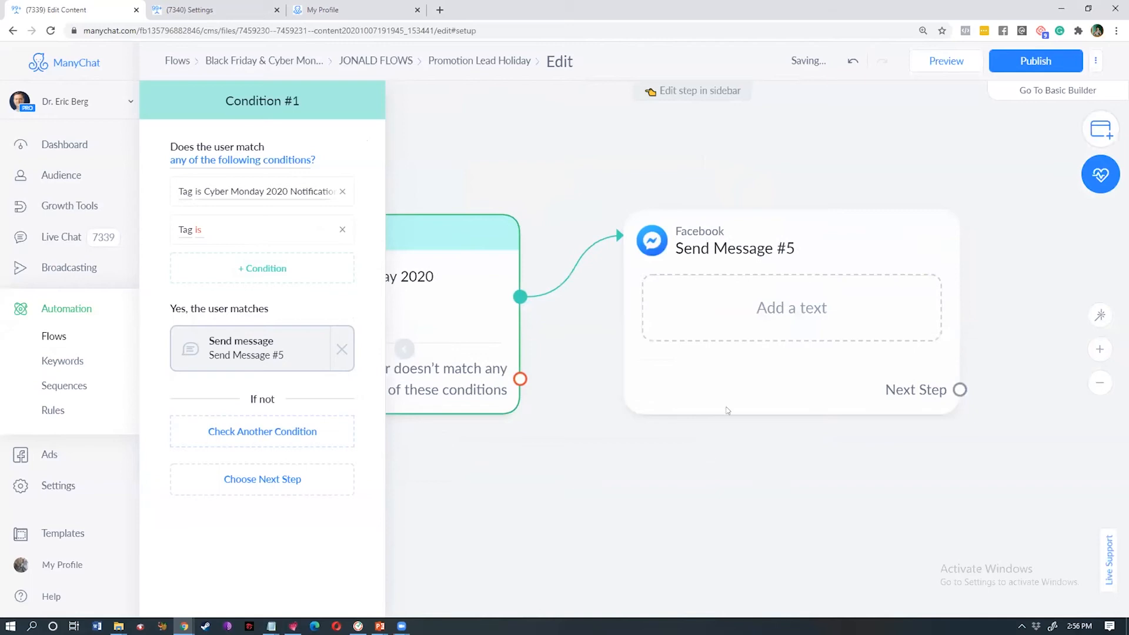
{"action": "left_click_drag", "start_coordinate": [727, 411], "coordinate": [900, 369]}
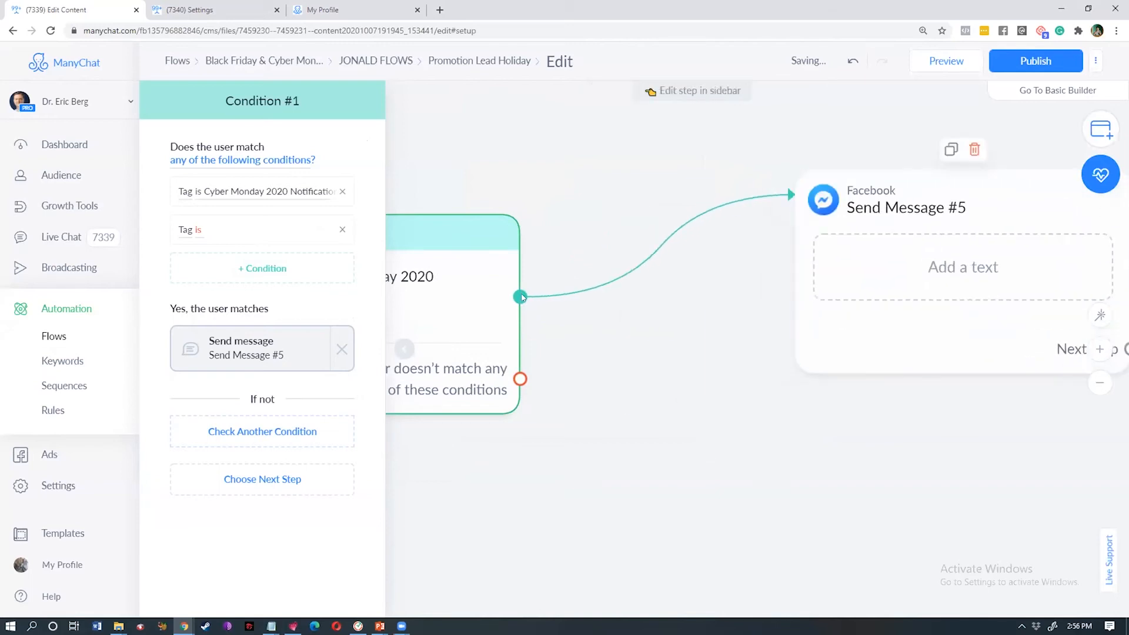
{"action": "left_click_drag", "start_coordinate": [519, 292], "coordinate": [670, 299]}
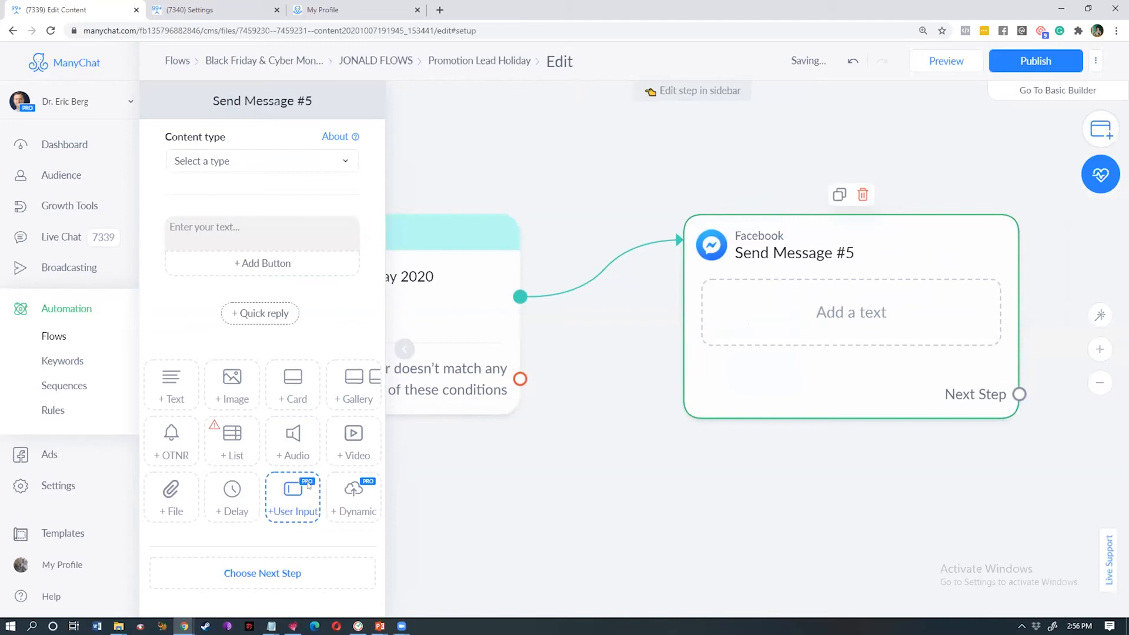
- Enter "Ok, {First Name}! We'll make sure to send you a message as soon as the sales begin! Thank you!" in Send Message #5
{"action": "left_click", "coordinate": [262, 230]}
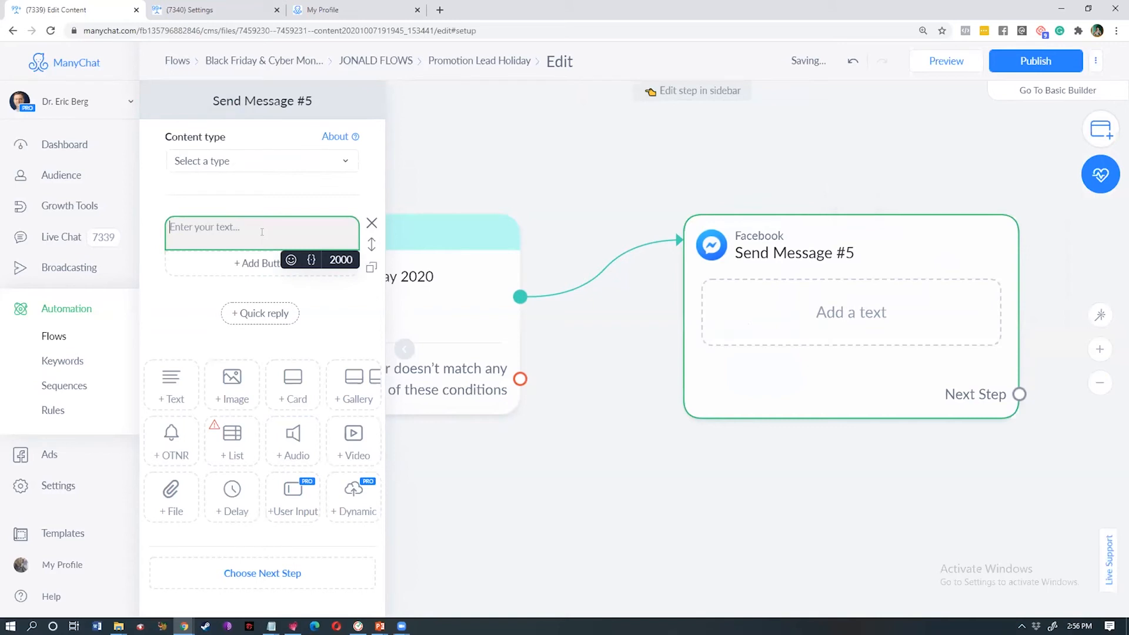
{"action": "type", "text": "Ok, First Name! We'll make sure to send you a message as soon as the sales begin!  Thank you!"}
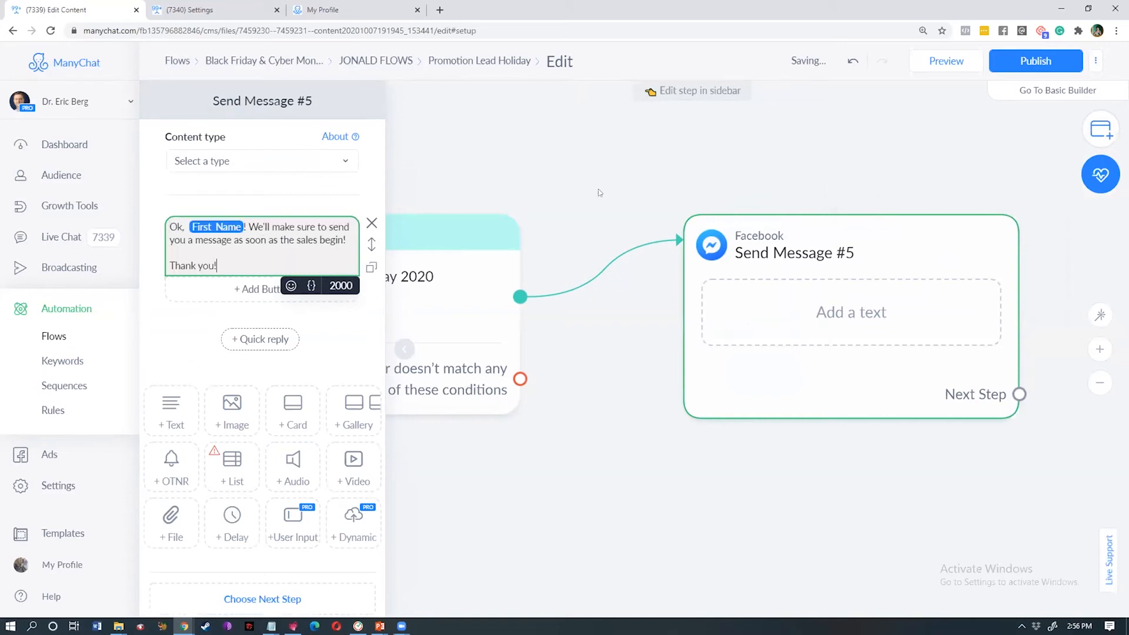
{"action": "left_click", "coordinate": [622, 163]}
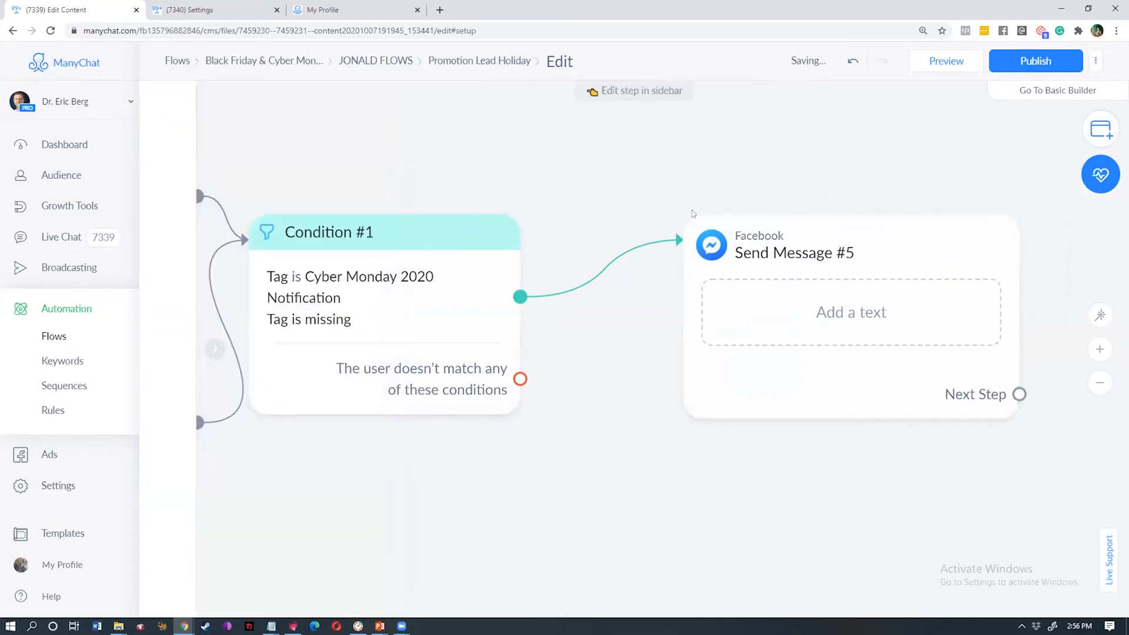
{"action": "left_click", "coordinate": [723, 272]}
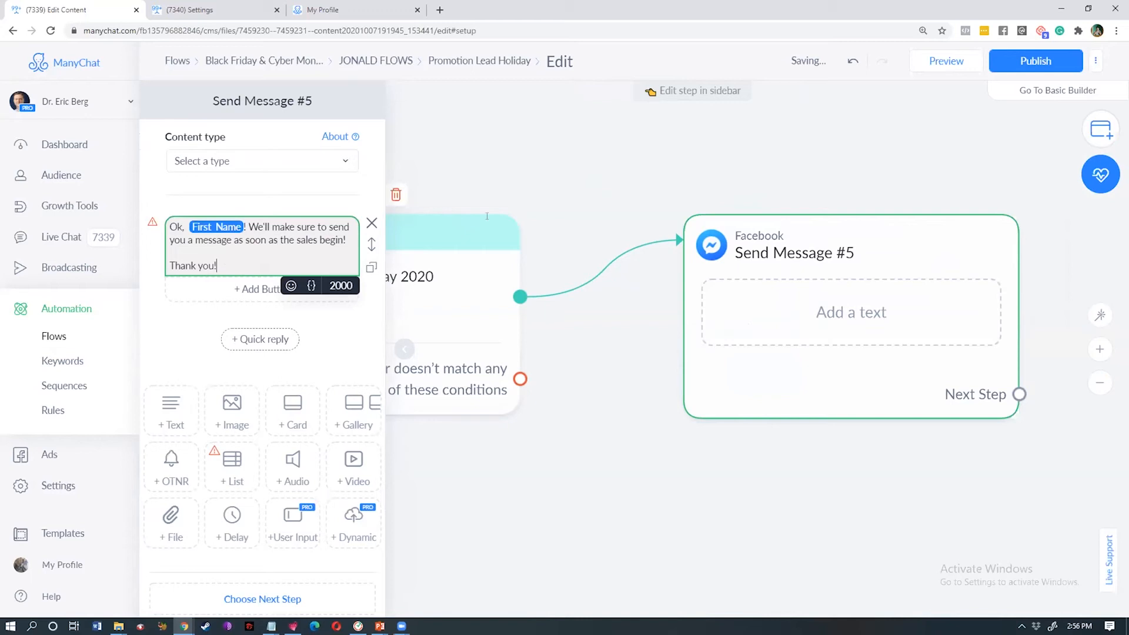
- Try to publish the flow, and re-enter "Be notified of Cyber Monday Promotion and Discounts!" as the second notification request's description in Send Message #4
{"action": "left_click", "coordinate": [909, 87]}
{"action": "left_click", "coordinate": [1020, 67]}
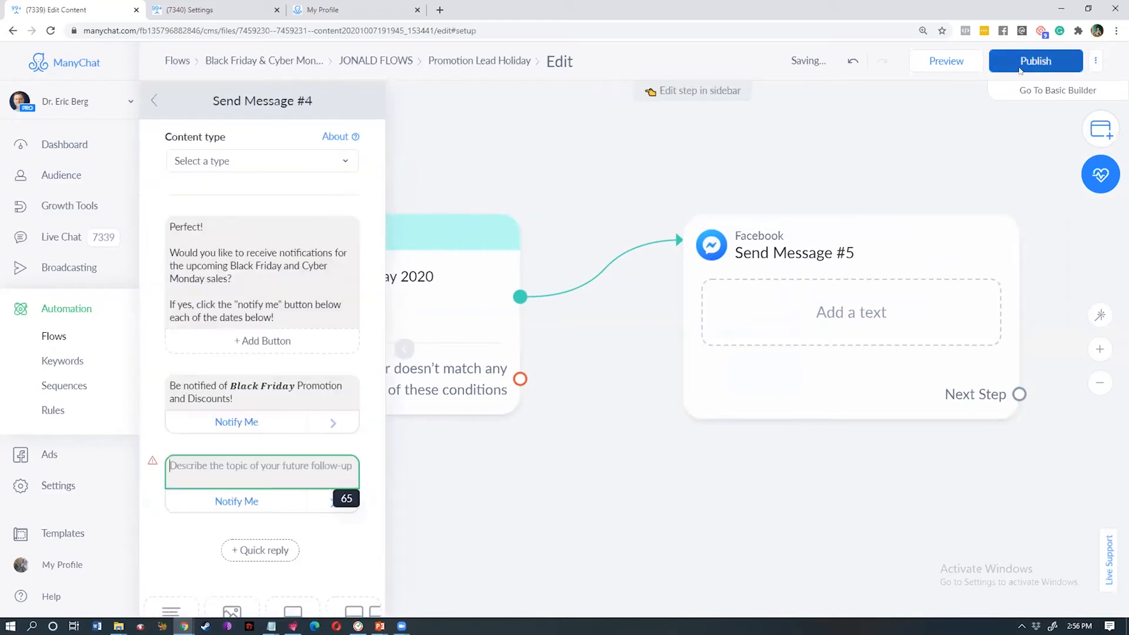
{"action": "left_click", "coordinate": [260, 469]}
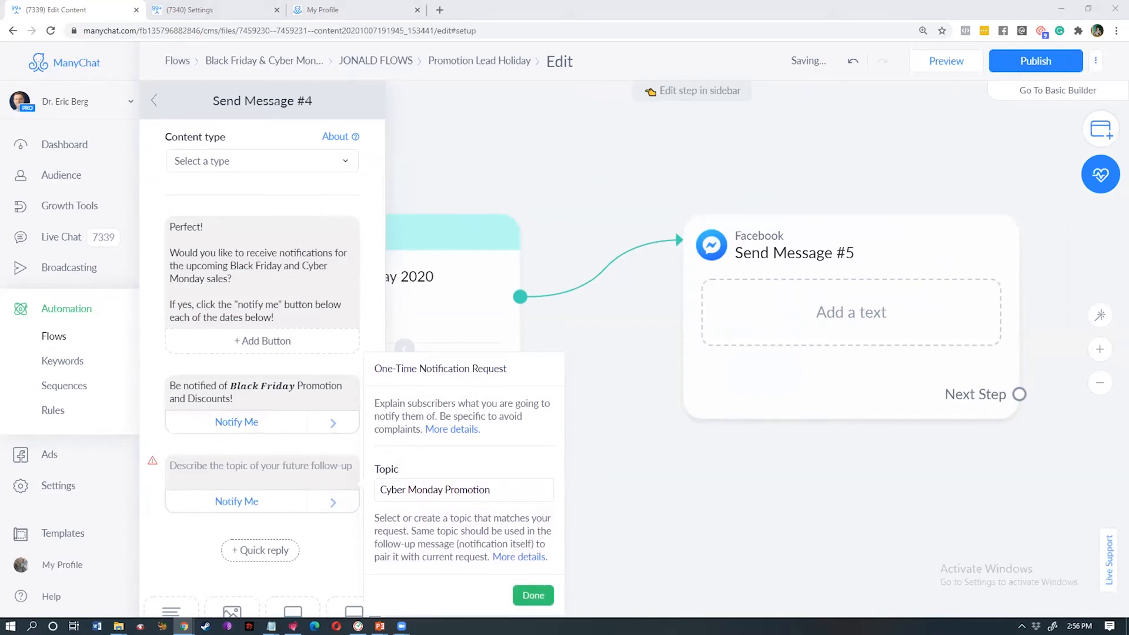
{"action": "left_click", "coordinate": [206, 468]}
{"action": "type", "text": "Be notified of Cyber Monday Promotion and Discounts!"}
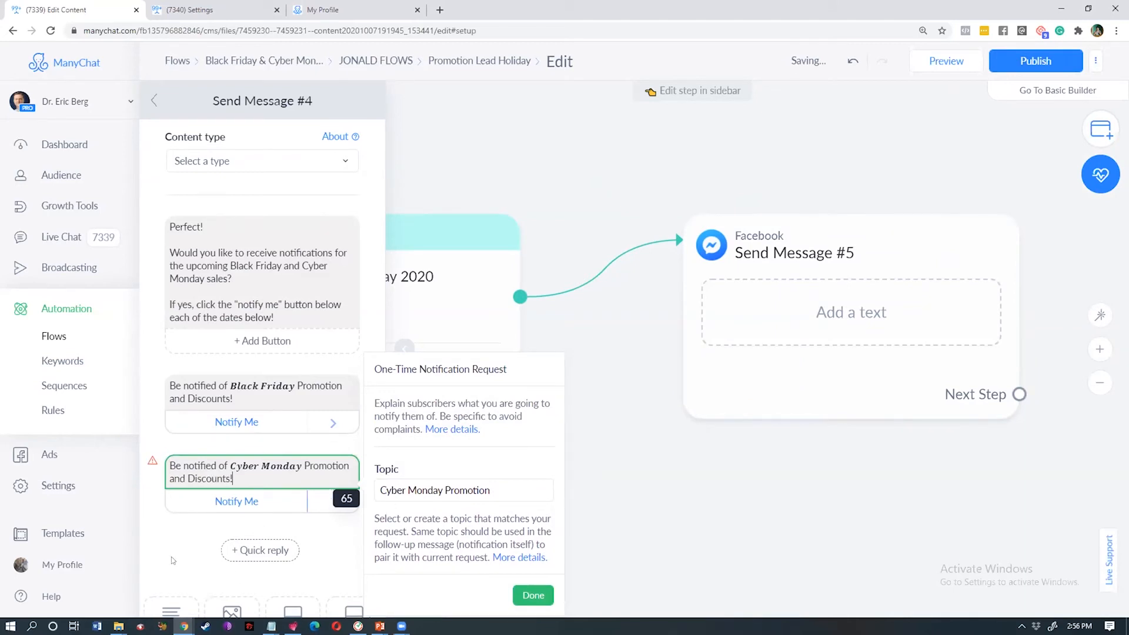
{"action": "left_click", "coordinate": [533, 595]}
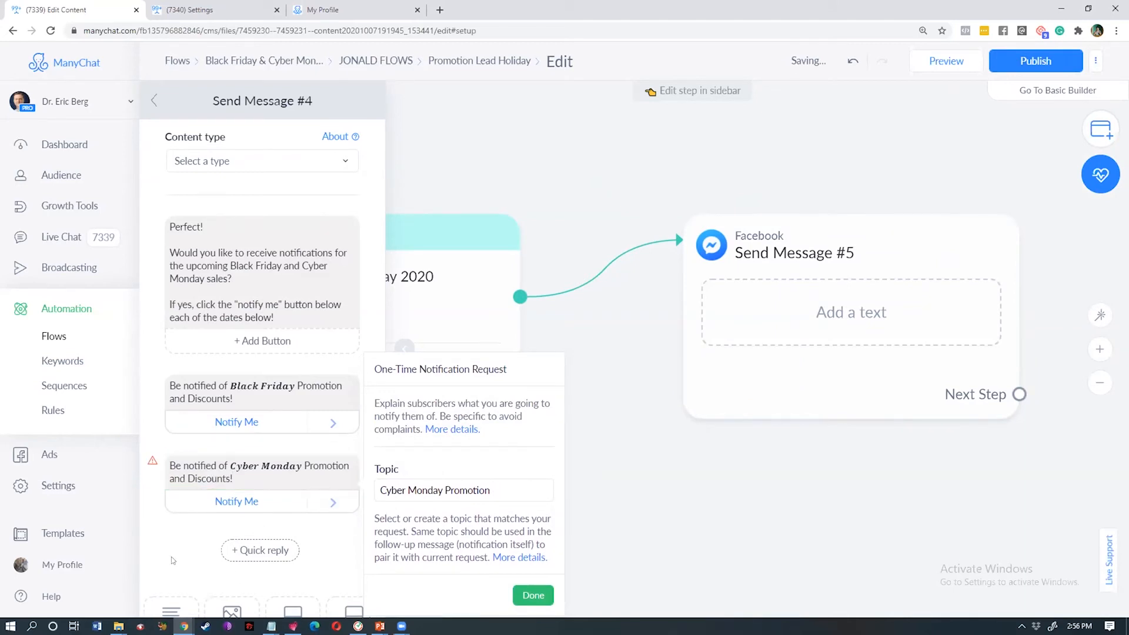
- Try to publish the flow again and open the text field of Send Message #5
{"action": "left_click", "coordinate": [1033, 60]}
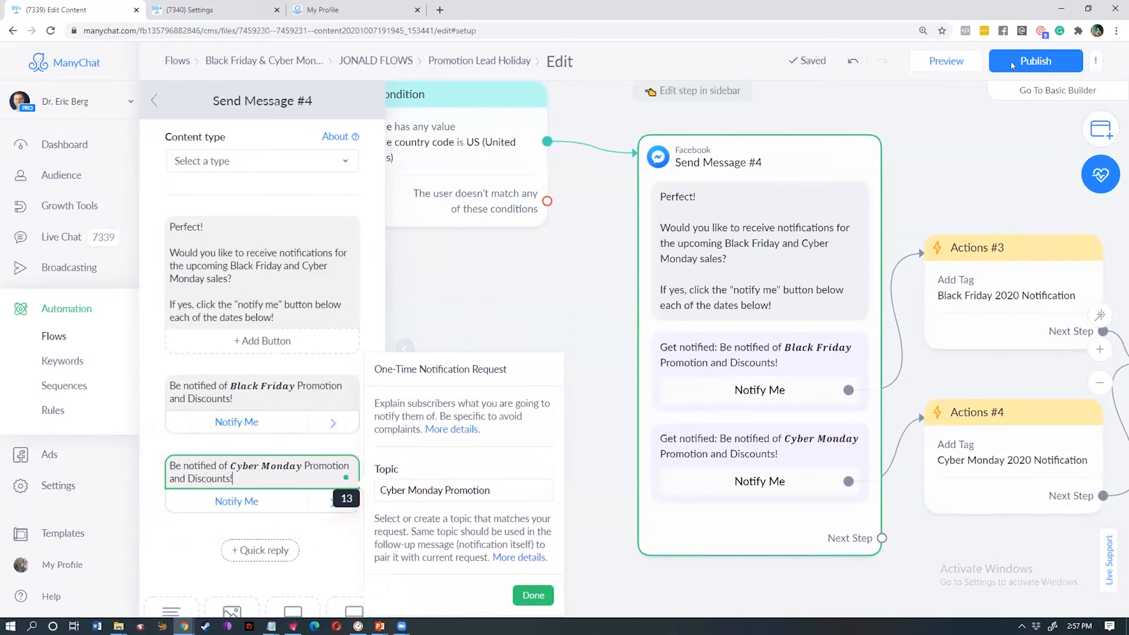
{"action": "left_click", "coordinate": [635, 200]}
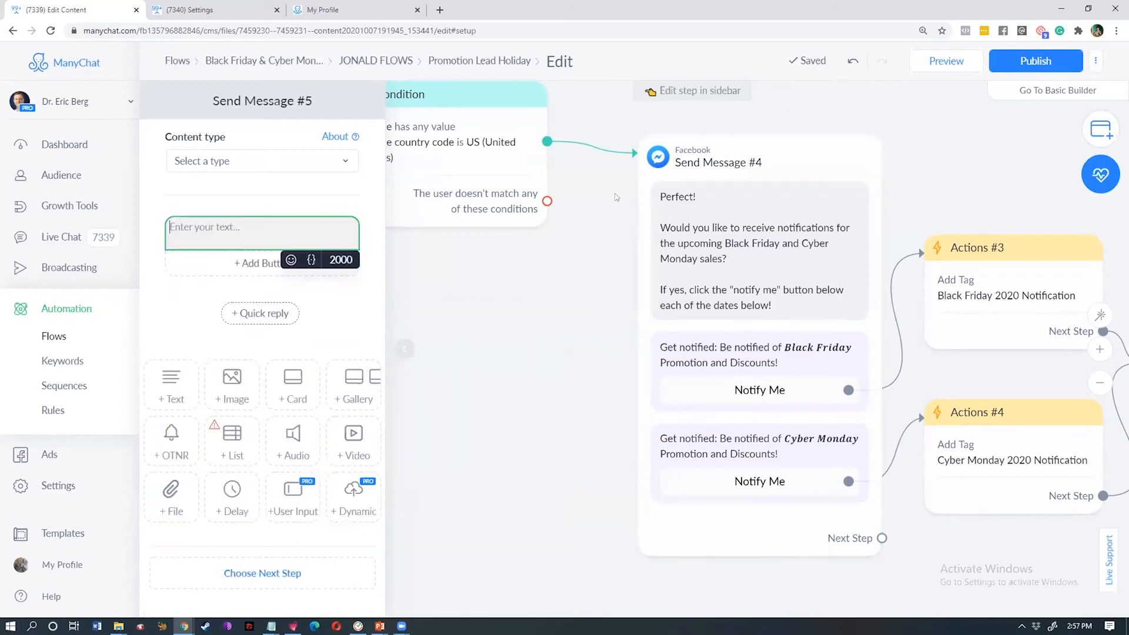
{"action": "left_click_drag", "start_coordinate": [554, 304], "coordinate": [489, 392]}
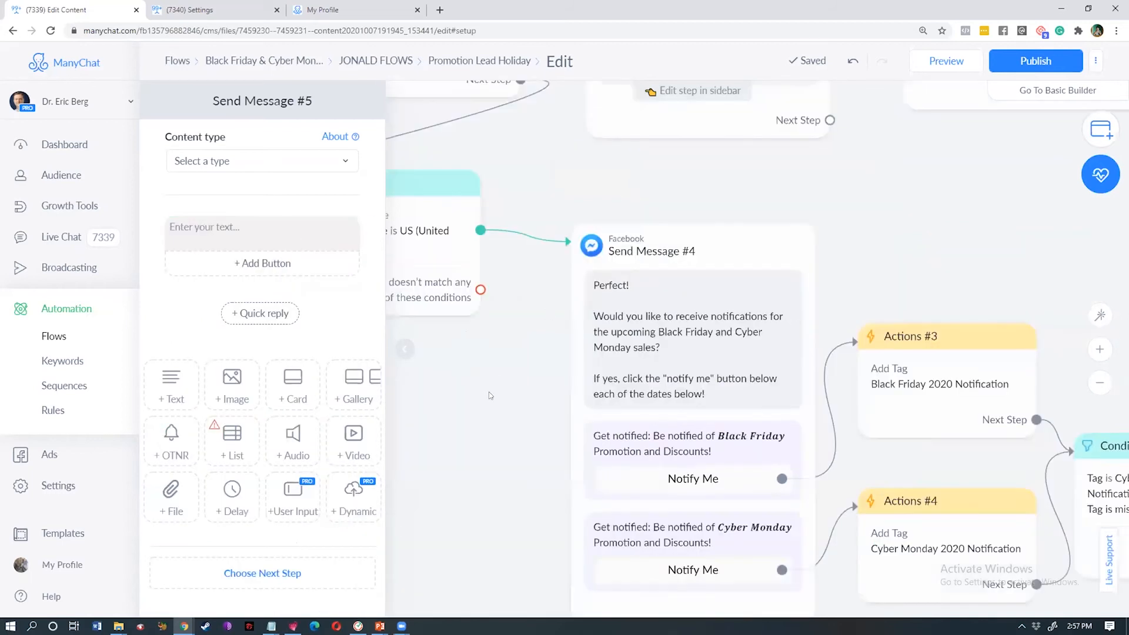
{"action": "left_click", "coordinate": [300, 239]}
- Switch to Facebook Ads Manager and create a new Auction campaign with the Messages objective
{"action": "left_click", "coordinate": [56, 145]}
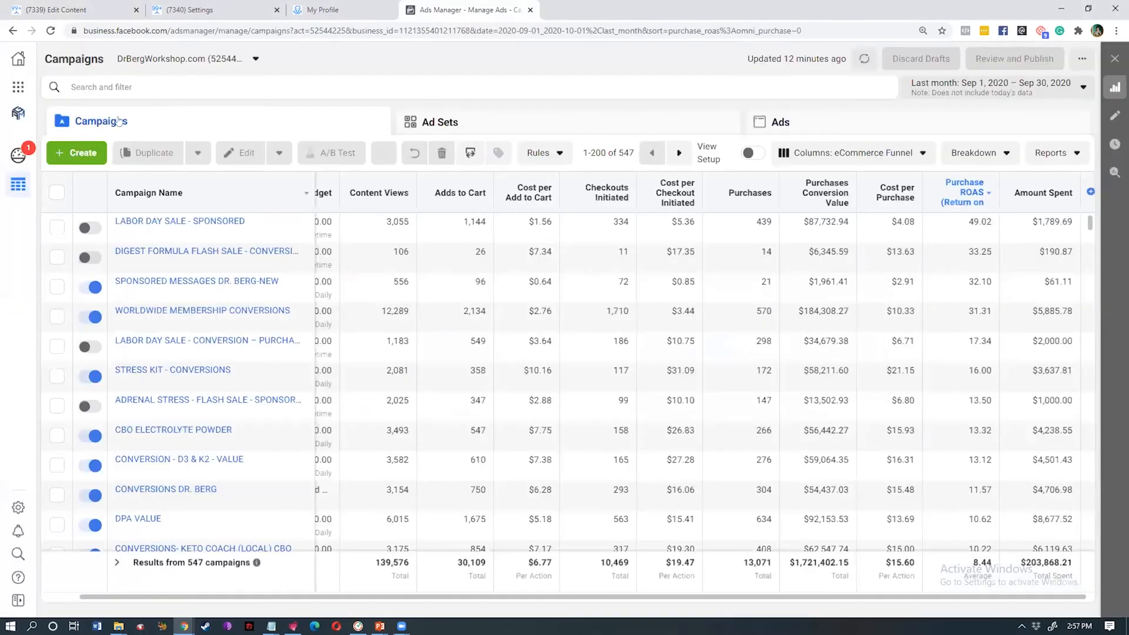
{"action": "left_click", "coordinate": [82, 153]}
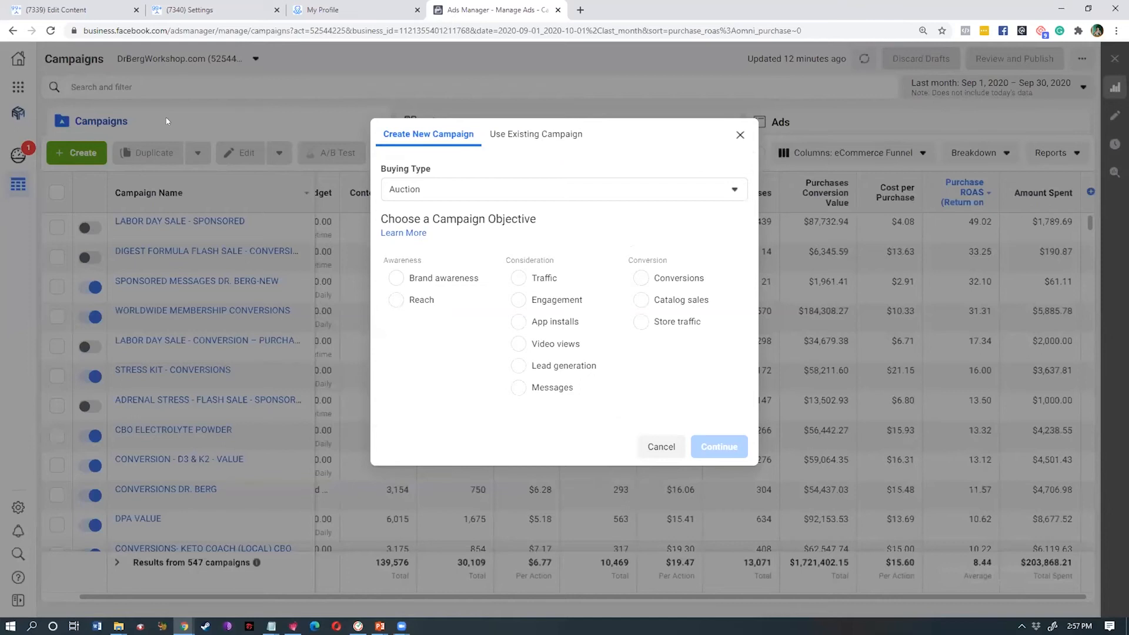
{"action": "left_click", "coordinate": [531, 391]}
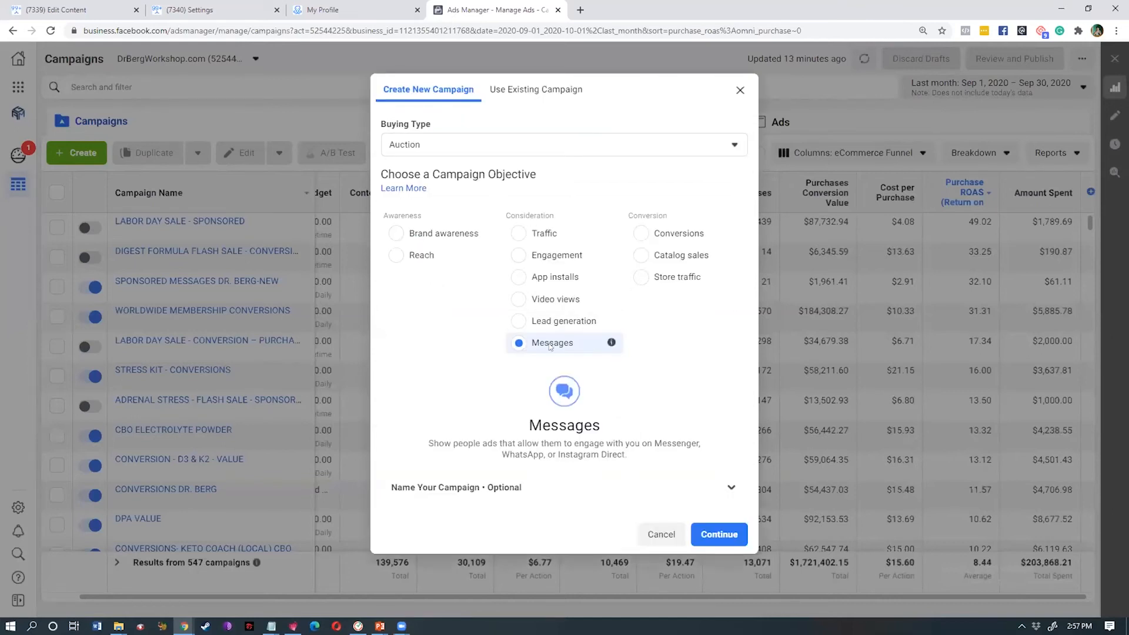
{"action": "left_click", "coordinate": [719, 539]}
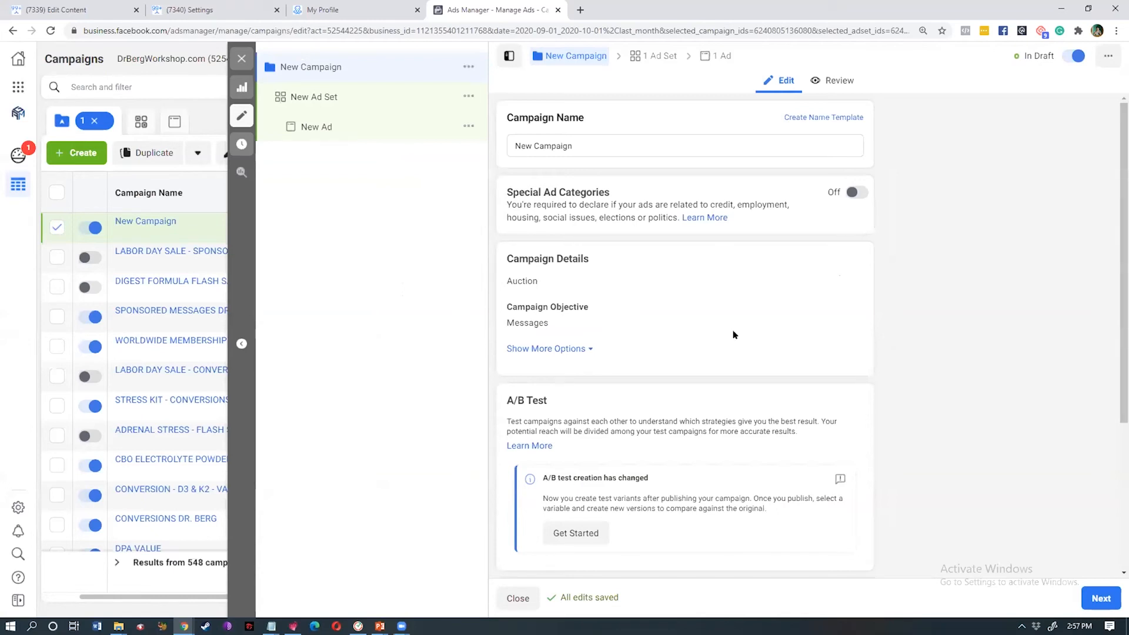
- Expand the new campaign's additional details and review its spending limit, A/B test and budget optimization settings
{"action": "left_click", "coordinate": [565, 348]}
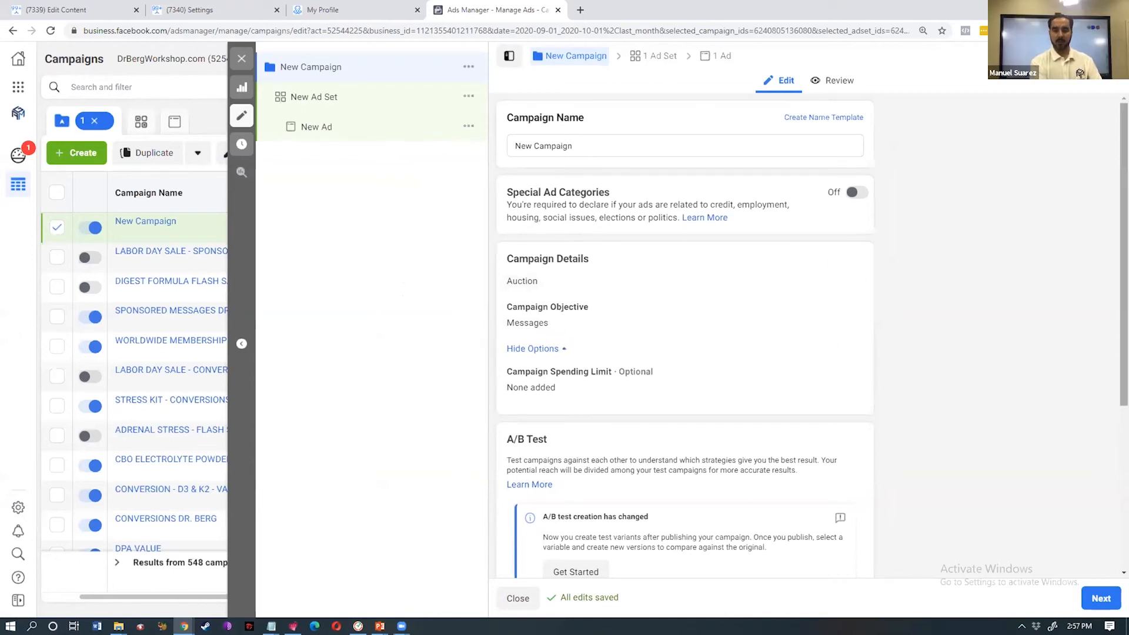
{"action": "scroll", "coordinate": [685, 335], "scroll_direction": "down", "scroll_amount": 4}
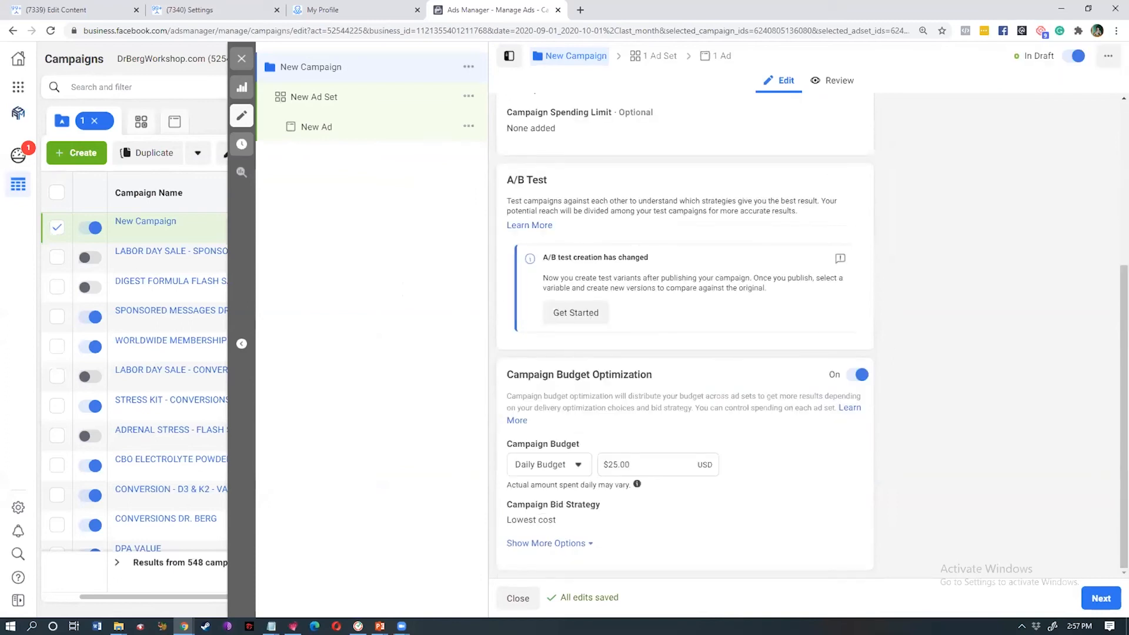
{"action": "scroll", "coordinate": [685, 336], "scroll_direction": "up", "scroll_amount": 4}
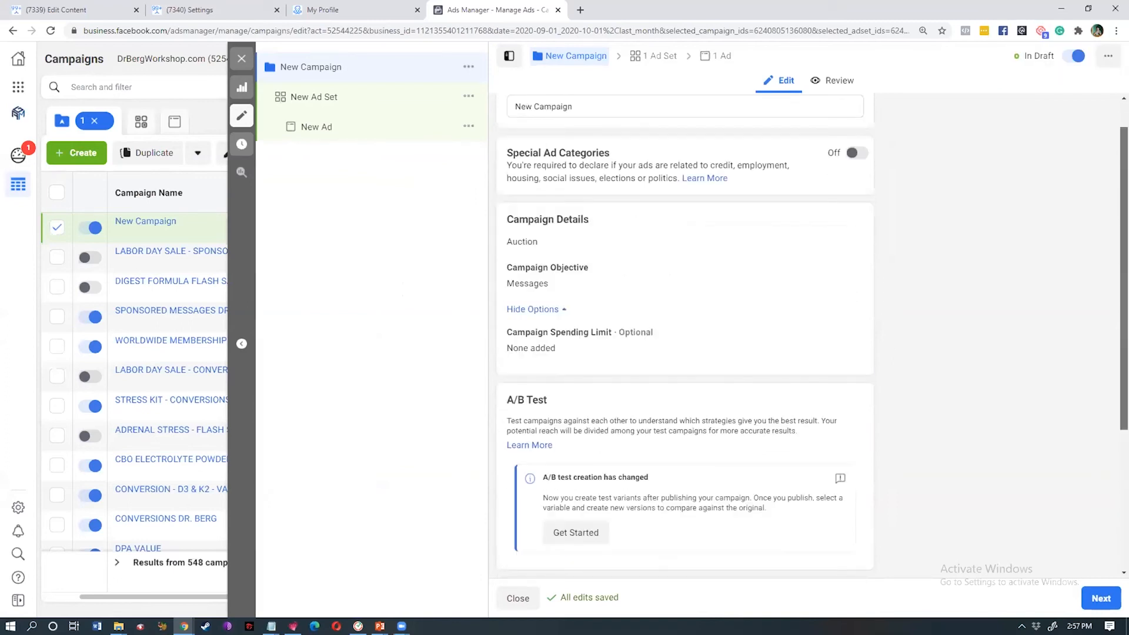
- Rename the new campaign as "Hoilday lead Gen"
{"action": "scroll", "coordinate": [593, 143], "scroll_direction": "up", "scroll_amount": 1}
{"action": "triple_click", "coordinate": [594, 146]}
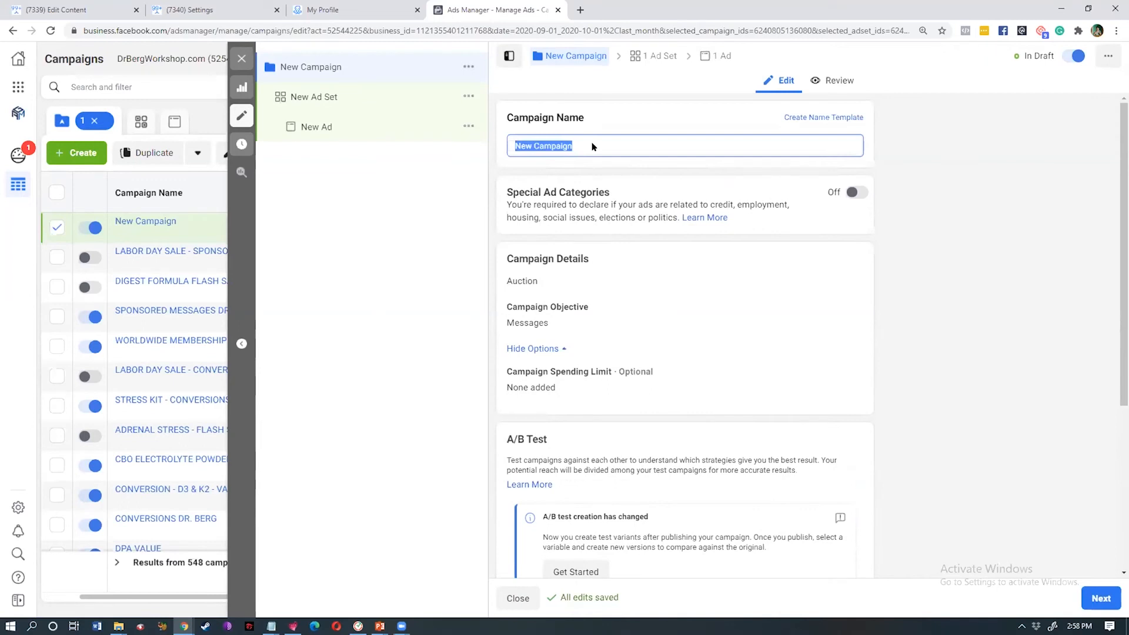
{"action": "type", "text": "Ho"}
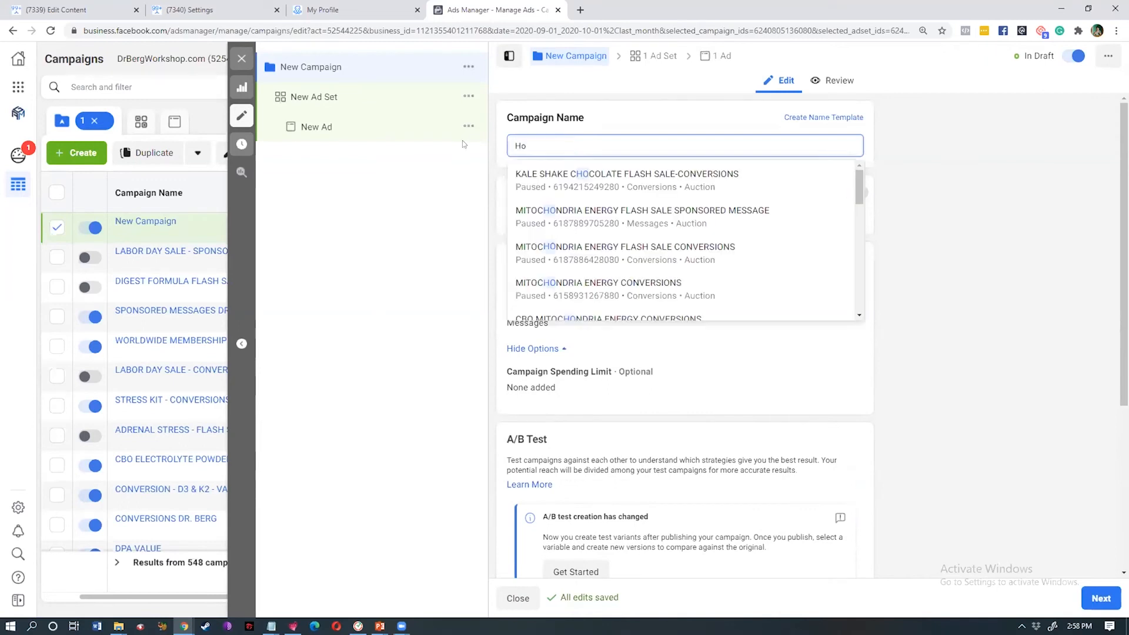
{"action": "type", "text": "ilday lead Gen"}
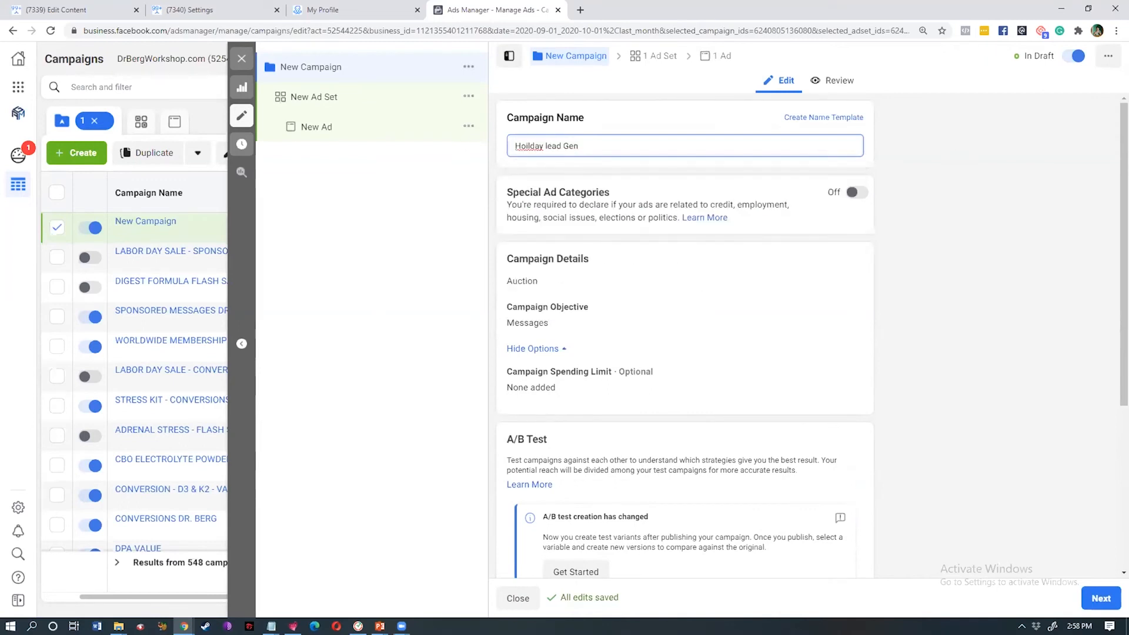
{"action": "left_click", "coordinate": [1012, 392]}
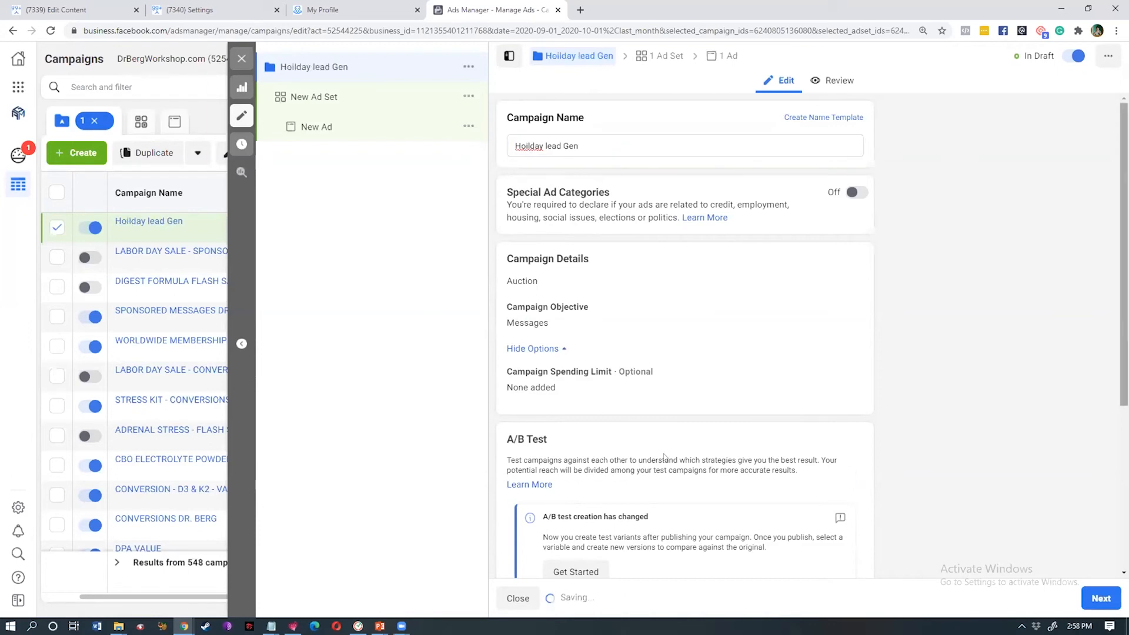
- Open the new ad set and review its message destination, budget and schedule, audience, placements and delivery settings
{"action": "scroll", "coordinate": [665, 458], "scroll_direction": "down", "scroll_amount": 4}
{"action": "left_click", "coordinate": [311, 100]}
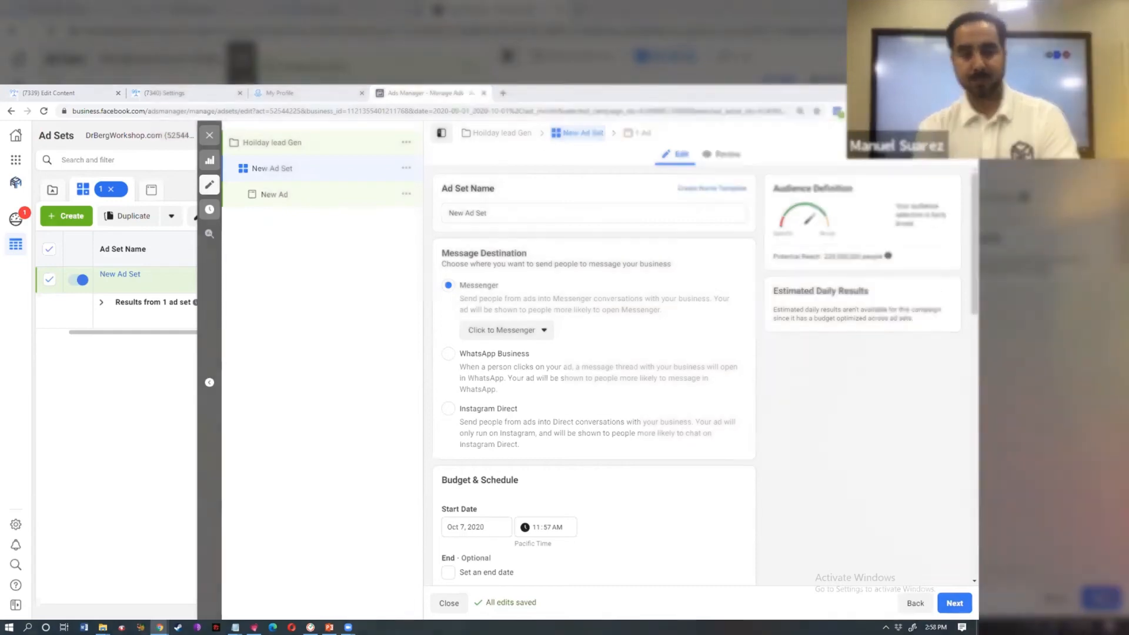
{"action": "scroll", "coordinate": [685, 335], "scroll_direction": "down", "scroll_amount": 5}
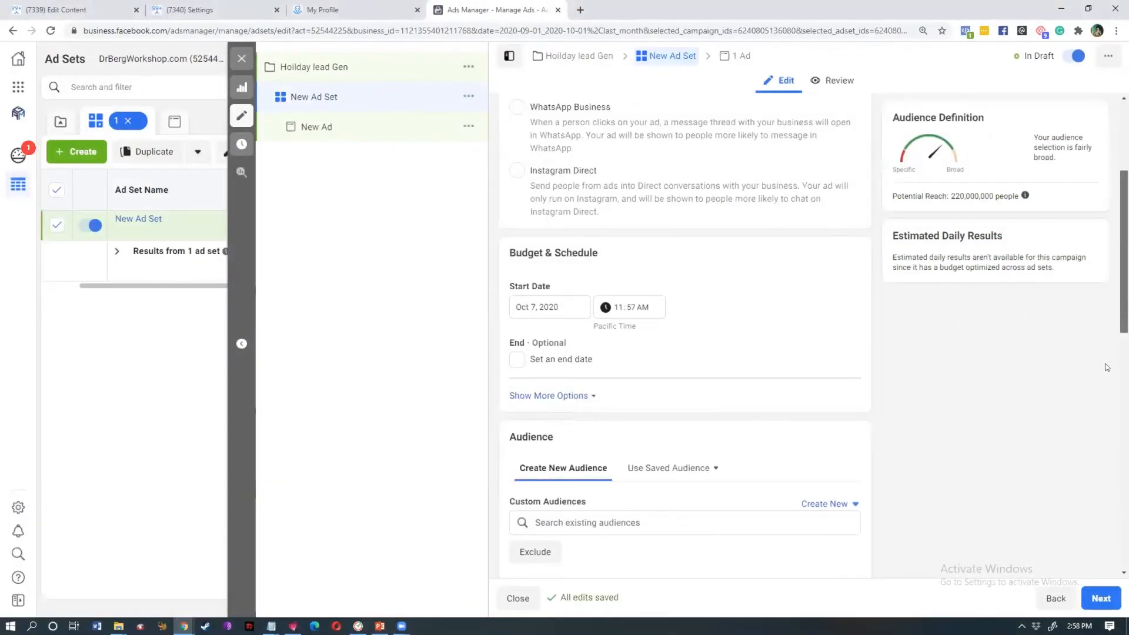
{"action": "scroll", "coordinate": [685, 335], "scroll_direction": "down", "scroll_amount": 4}
{"action": "scroll", "coordinate": [580, 373], "scroll_direction": "up", "scroll_amount": 2}
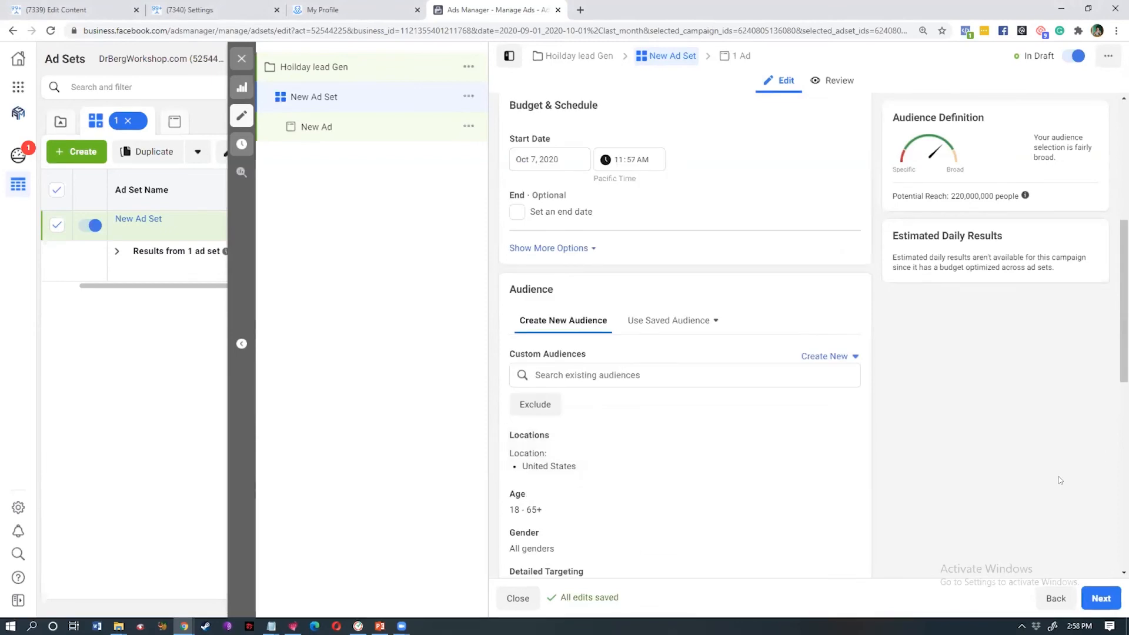
{"action": "scroll", "coordinate": [581, 276], "scroll_direction": "down", "scroll_amount": 10}
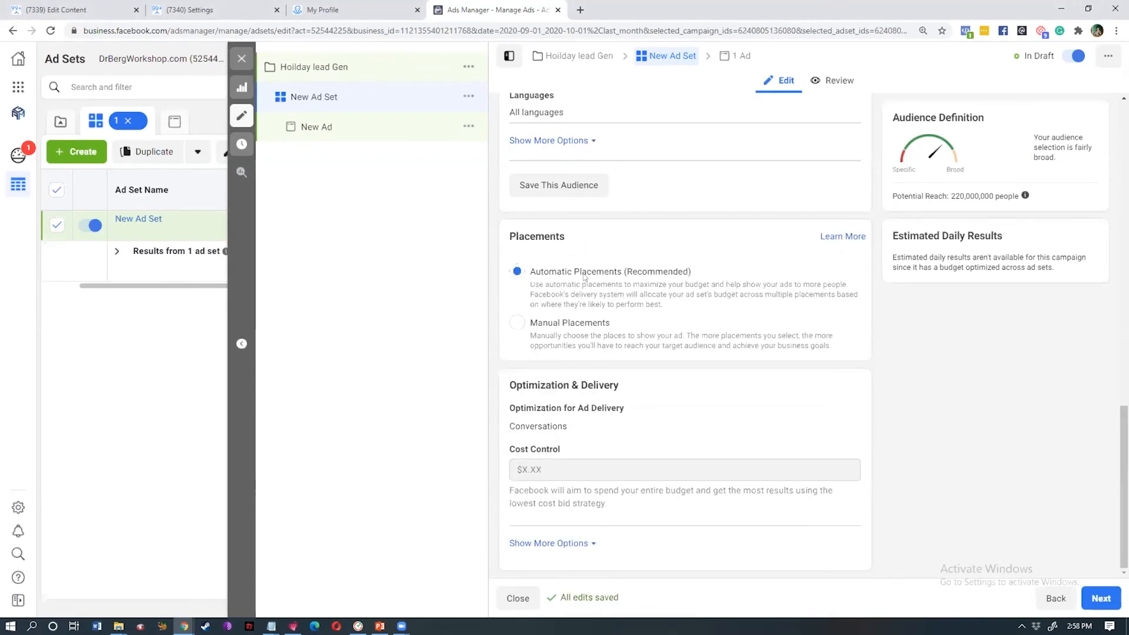
- Open the new ad and examine its identity settings, ad setup choices and format options
{"action": "left_click", "coordinate": [325, 129]}
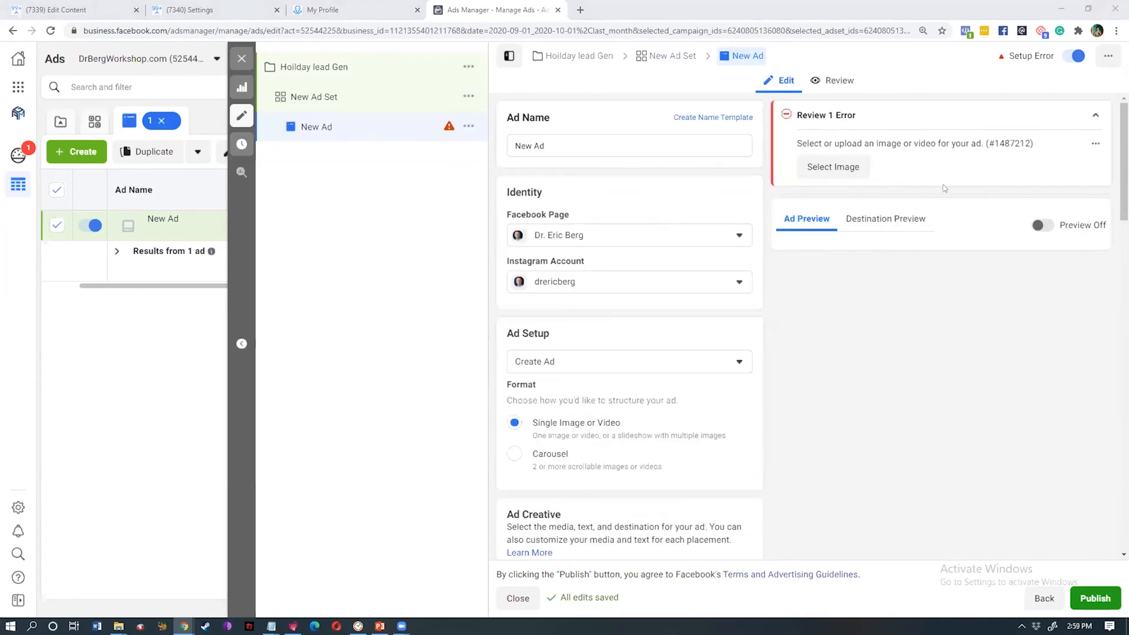
{"action": "scroll", "coordinate": [630, 329], "scroll_direction": "down", "scroll_amount": 2}
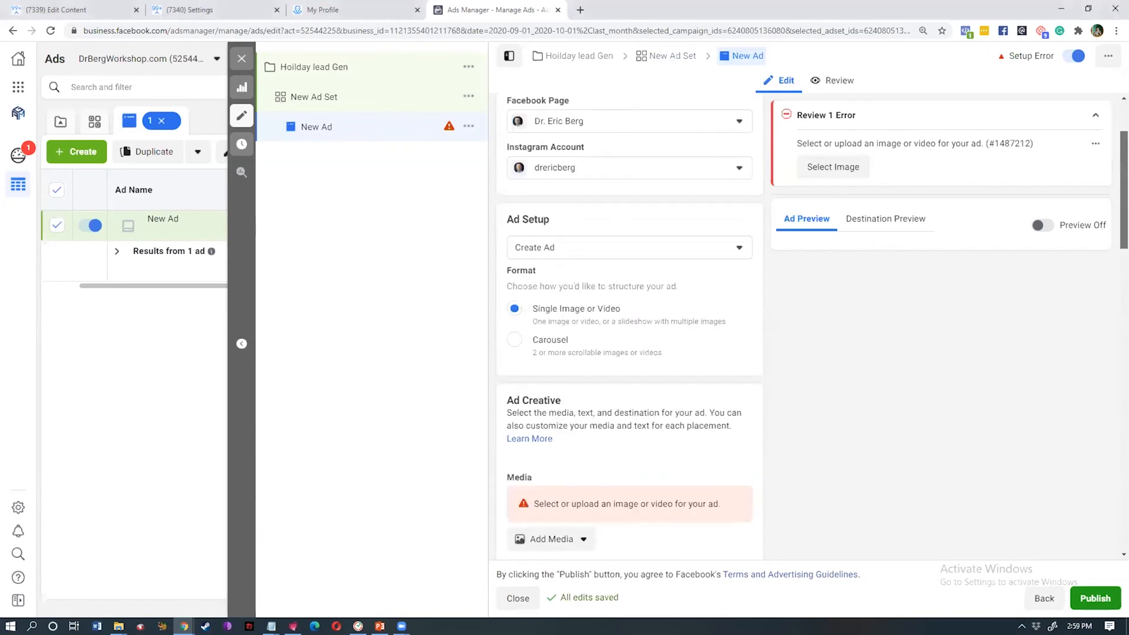
{"action": "scroll", "coordinate": [562, 224], "scroll_direction": "down", "scroll_amount": 1}
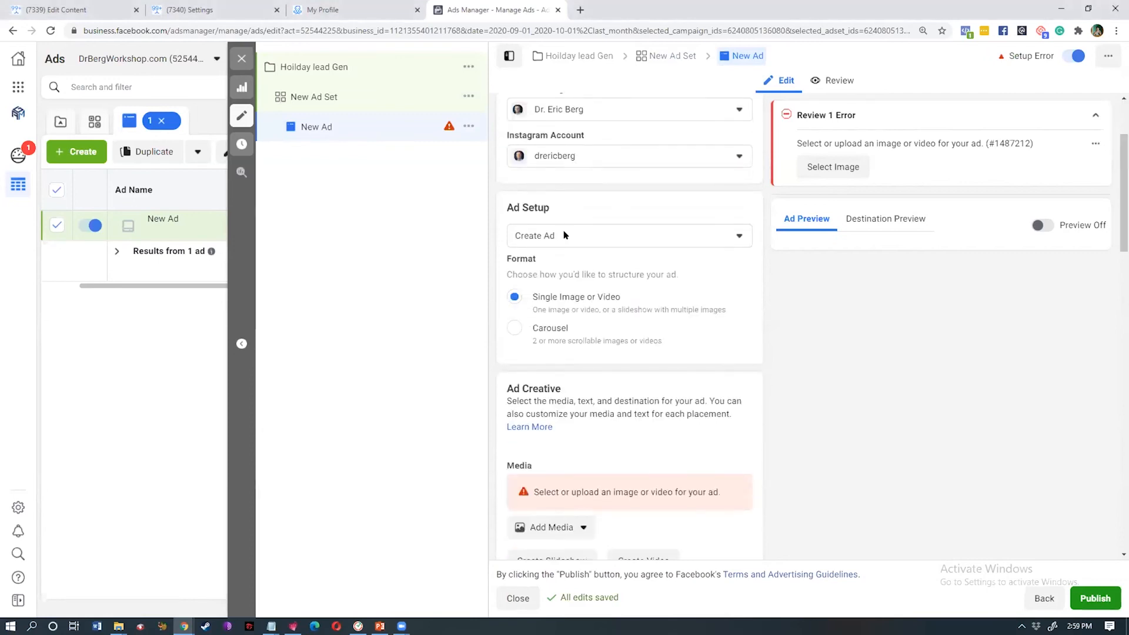
{"action": "left_click", "coordinate": [563, 238]}
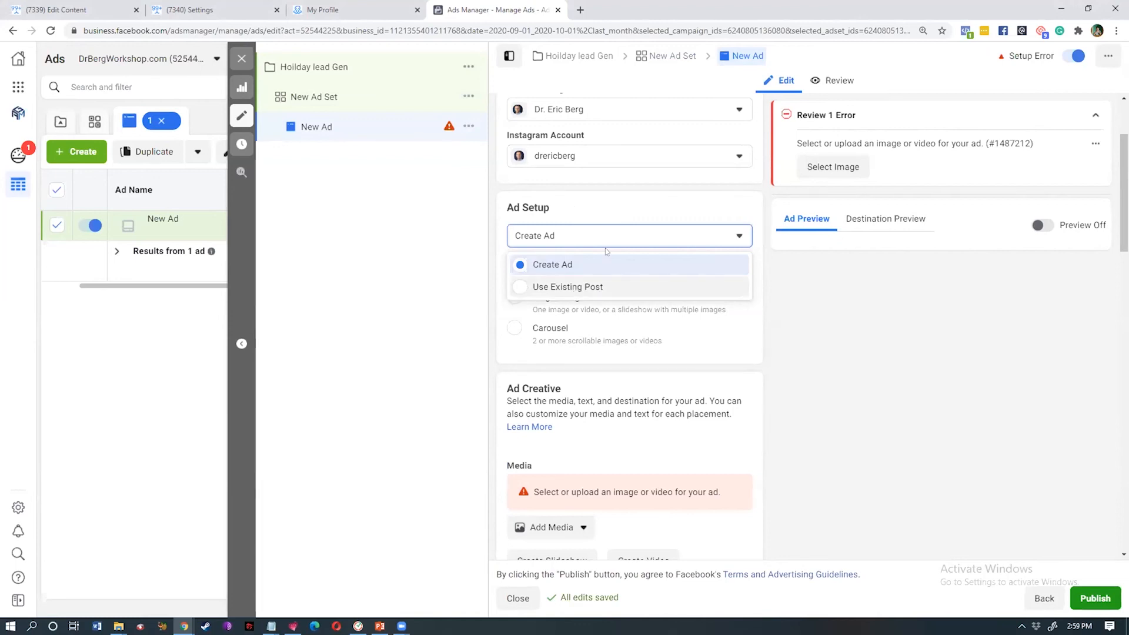
{"action": "left_click", "coordinate": [578, 237]}
{"action": "left_click", "coordinate": [560, 246]}
{"action": "left_click", "coordinate": [1070, 350]}
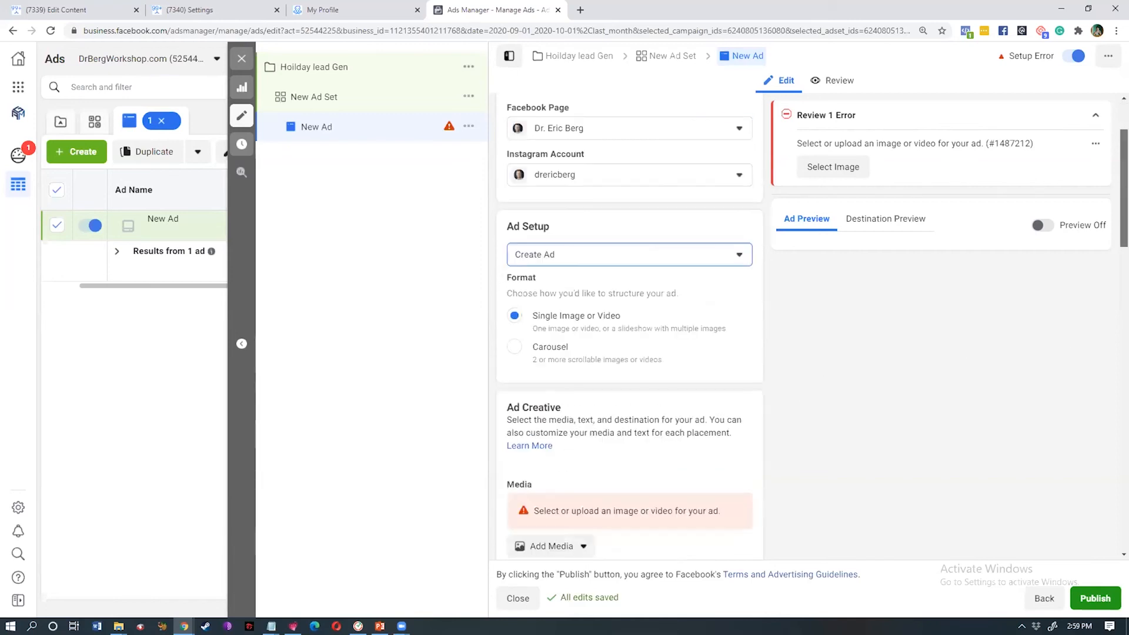
{"action": "scroll", "coordinate": [567, 139], "scroll_direction": "up", "scroll_amount": 1}
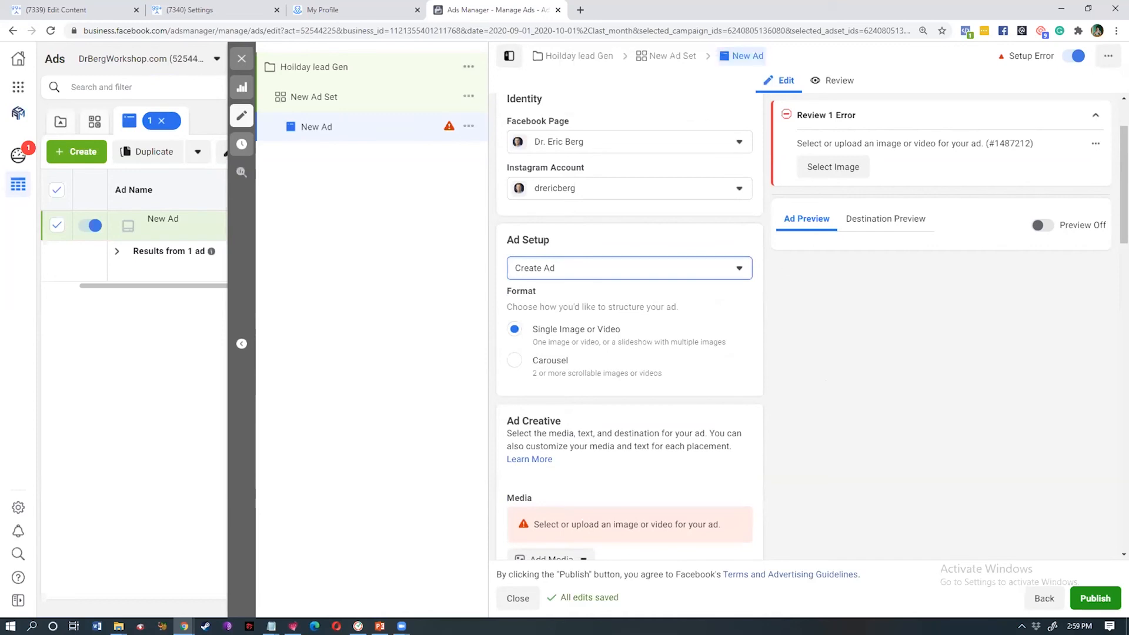
- Enter the "Don't ever miss a sale!" Black Friday & Cyber Monday VIP Club promotion as primary text, and set the headline to "Join My VIP Club —>"
{"action": "scroll", "coordinate": [602, 405], "scroll_direction": "down", "scroll_amount": 4}
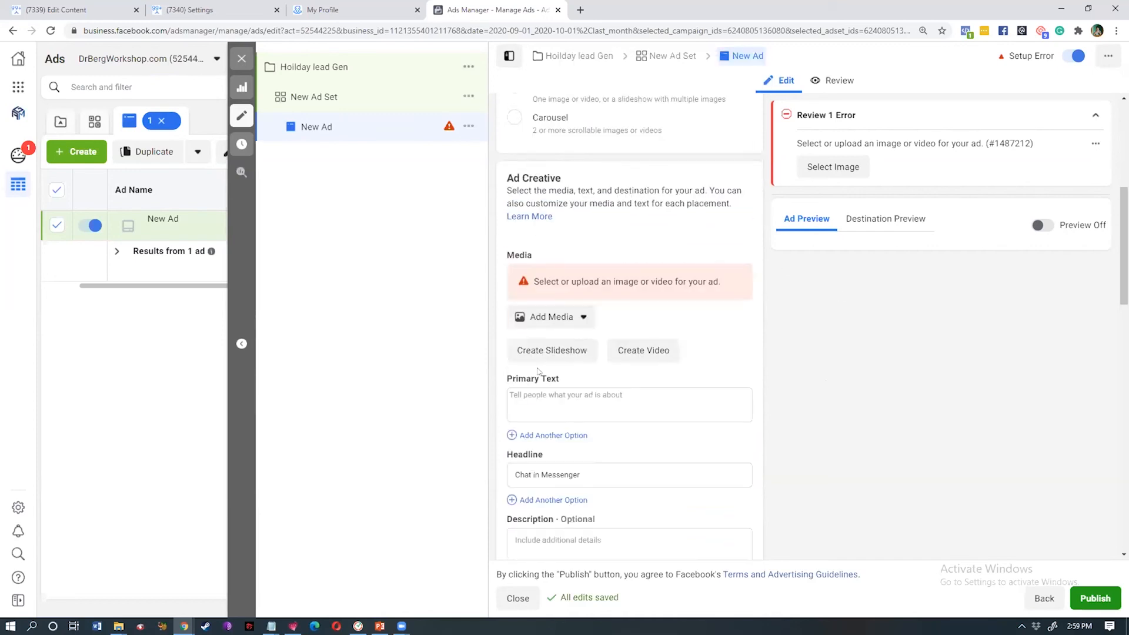
{"action": "left_click", "coordinate": [602, 404]}
{"action": "type", "text": "Don't ever miss a sale! Be the first to get reminders and updates for upcoming sales or discounts!  Black Friday & Cyber Monday will be here before you know it!  Join our VIP Club and be the first in line for upcoming promotions!  Interested? Click \"Learn more\" below!"}
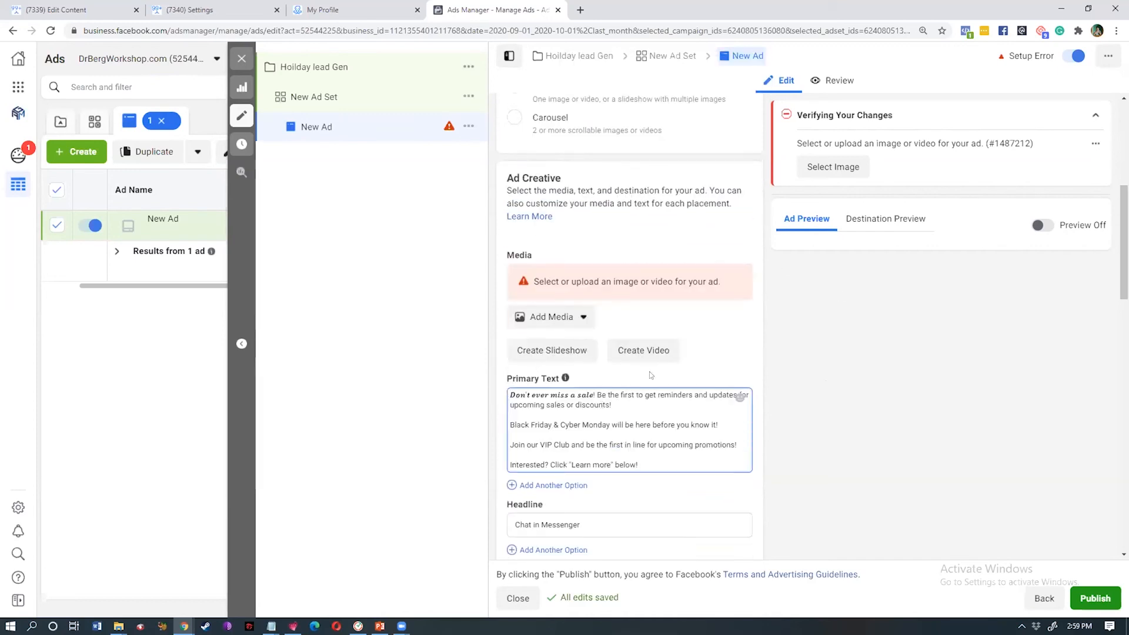
{"action": "left_click_drag", "start_coordinate": [594, 394], "coordinate": [509, 395]}
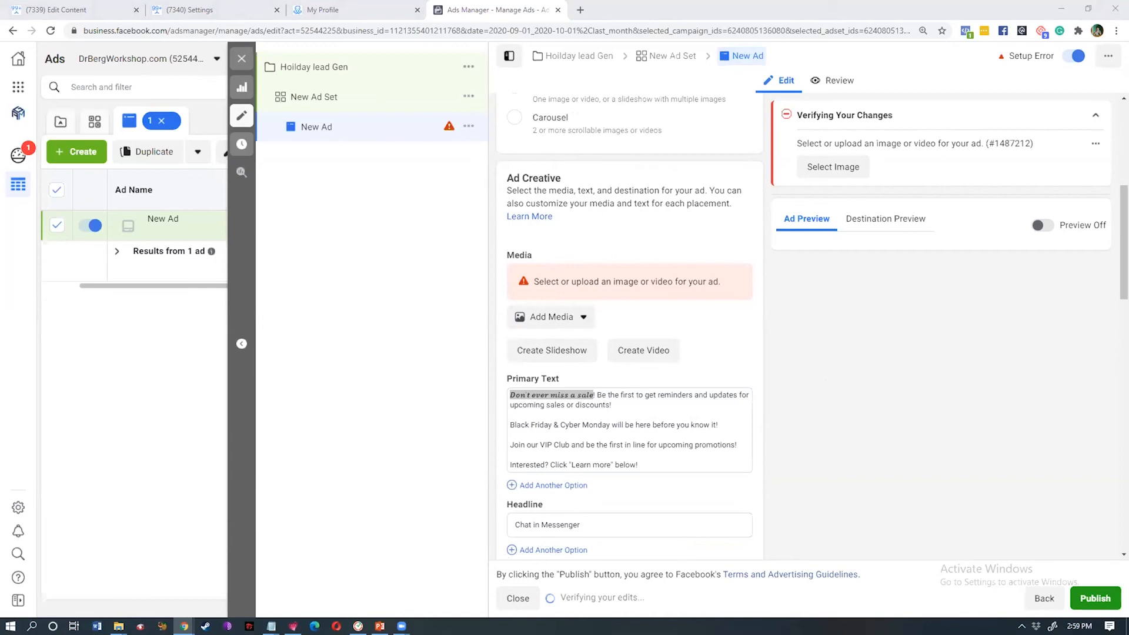
{"action": "left_click", "coordinate": [585, 404]}
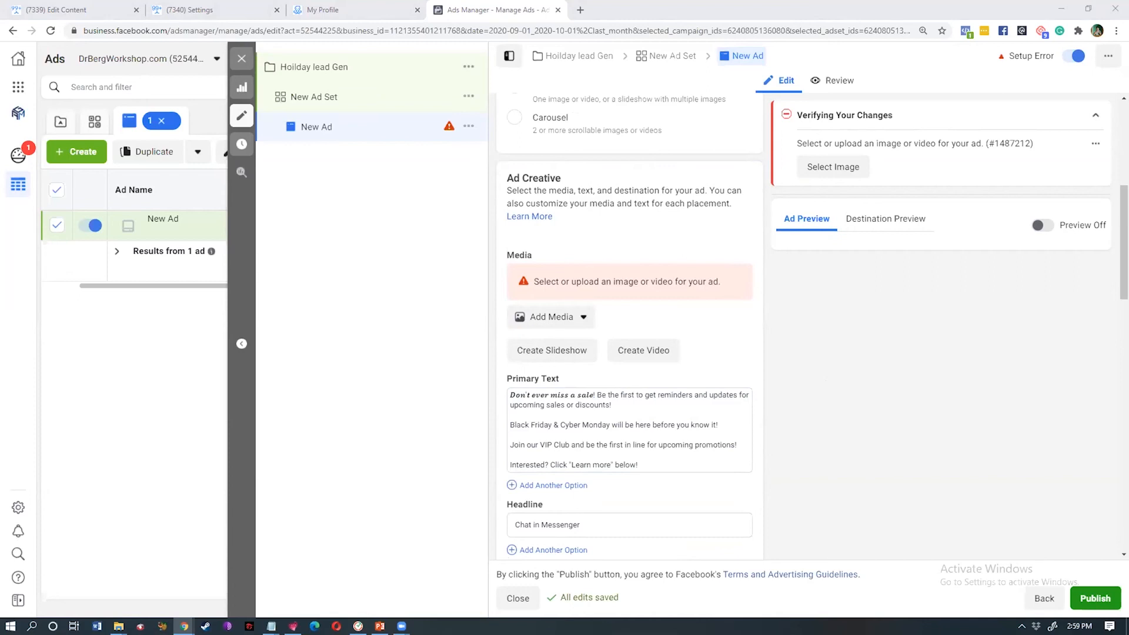
{"action": "scroll", "coordinate": [629, 326], "scroll_direction": "down", "scroll_amount": 3}
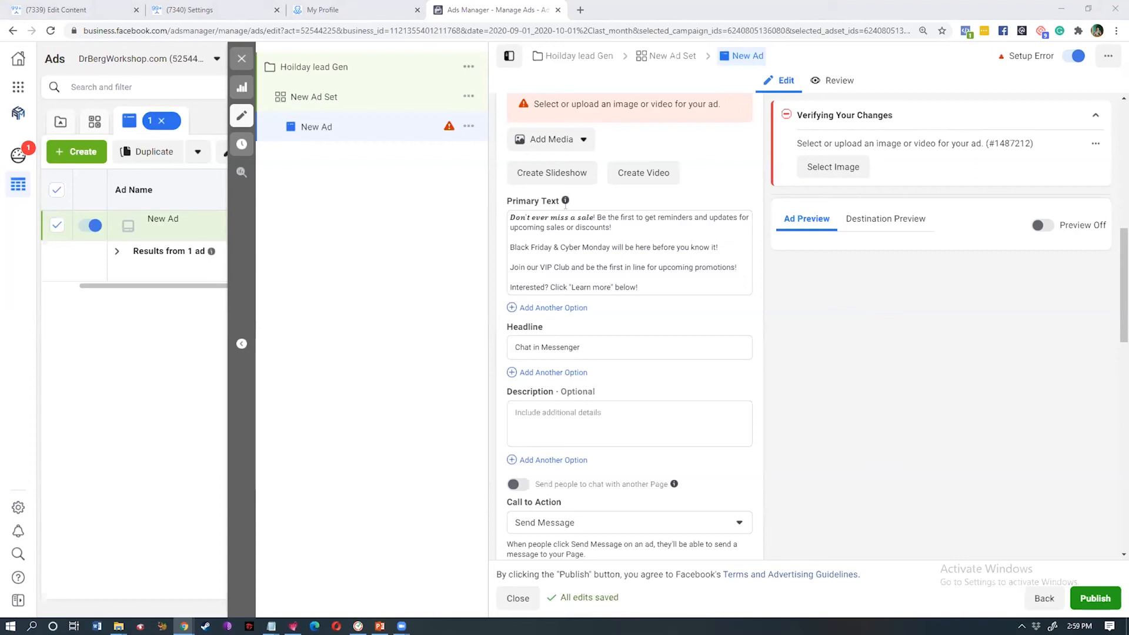
{"action": "type", "text": "Join My VIP Club —>"}
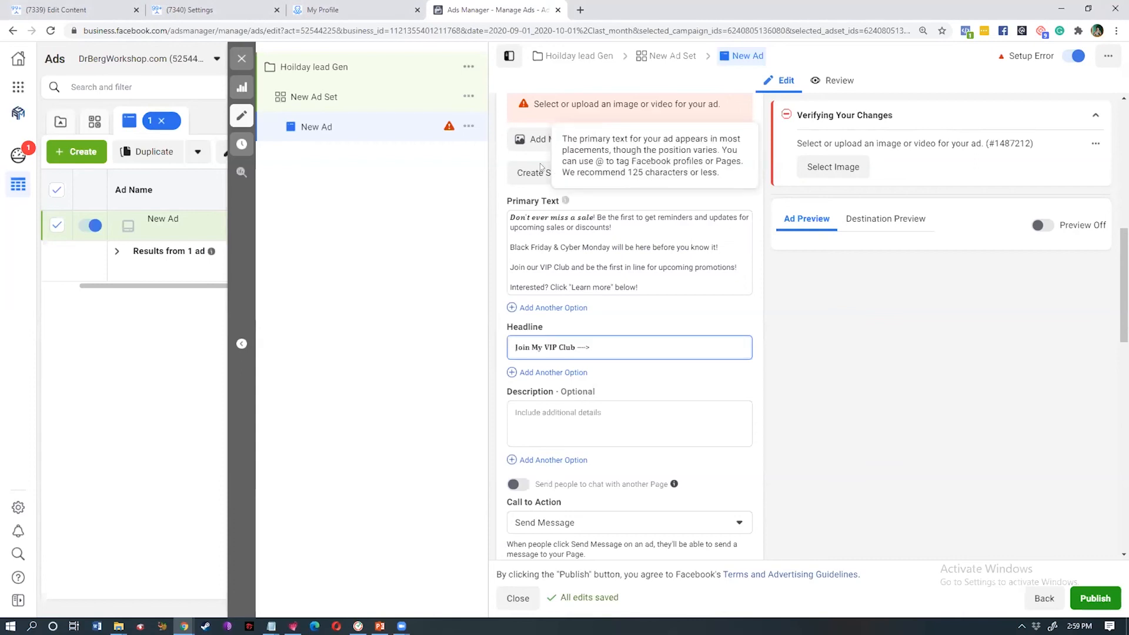
- Upload the blue and red VIP Club Cyber Monday and Black Friday image from the Desktop and use it as the ad's media
{"action": "left_click", "coordinate": [550, 140]}
{"action": "left_click", "coordinate": [542, 168]}
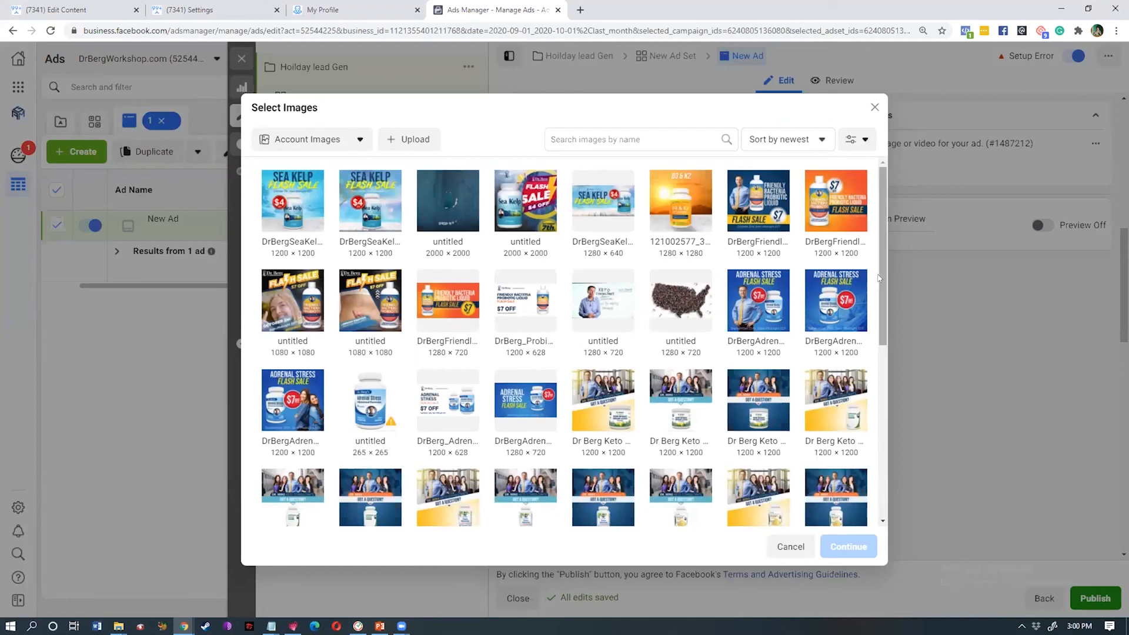
{"action": "scroll", "coordinate": [887, 272], "scroll_direction": "down", "scroll_amount": 2}
{"action": "scroll", "coordinate": [887, 262], "scroll_direction": "up", "scroll_amount": 2}
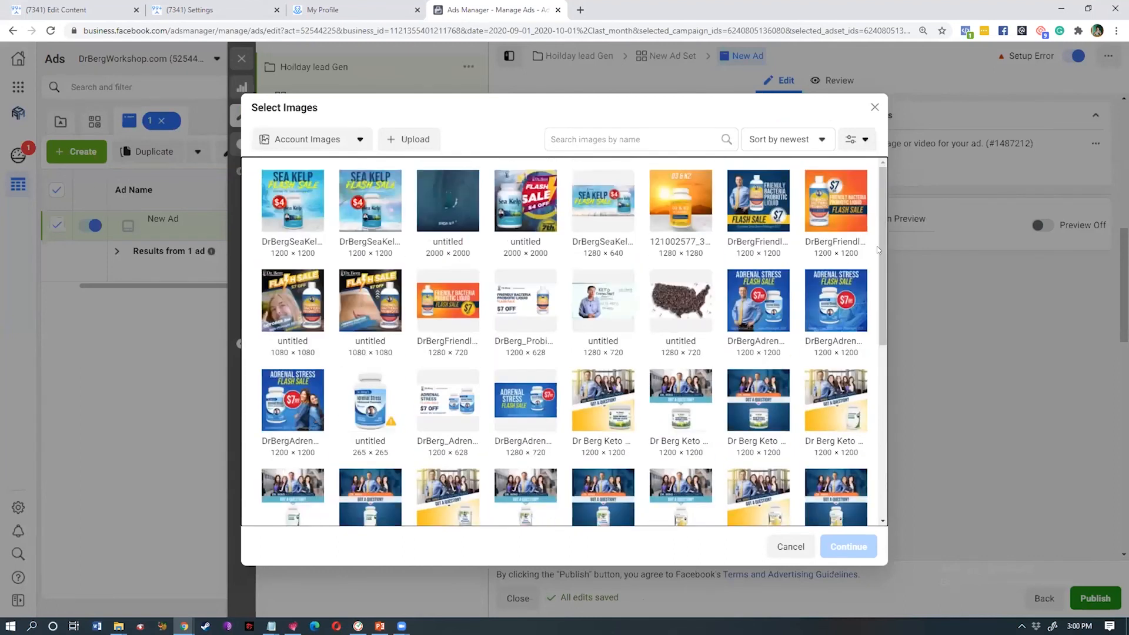
{"action": "left_click_drag", "start_coordinate": [879, 244], "coordinate": [880, 400]}
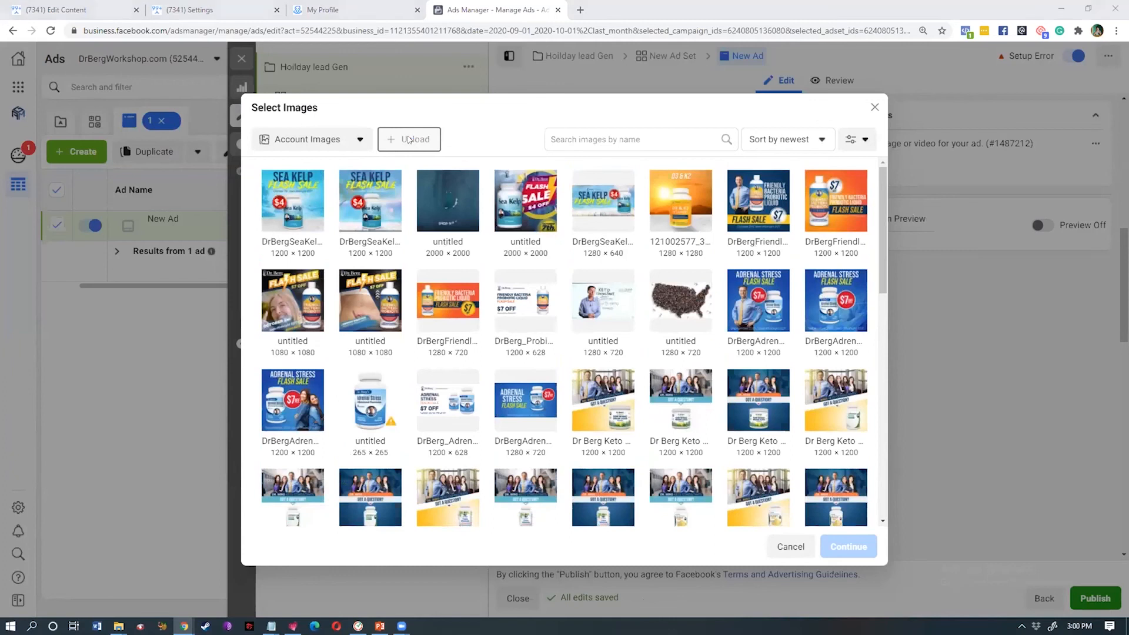
{"action": "left_click", "coordinate": [410, 139]}
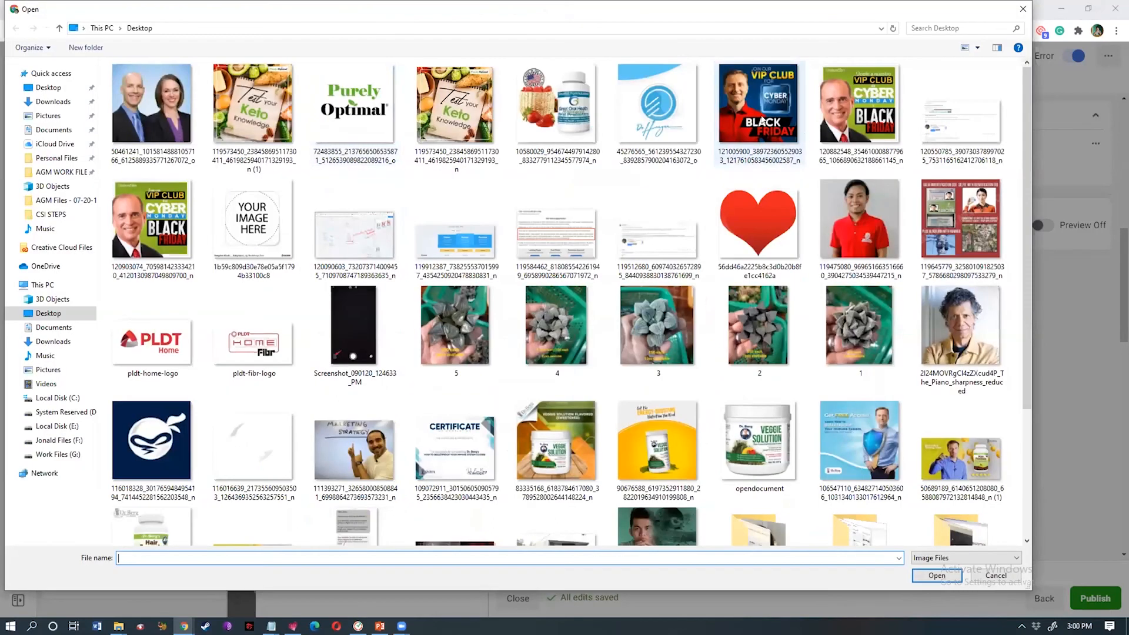
{"action": "double_click", "coordinate": [763, 119]}
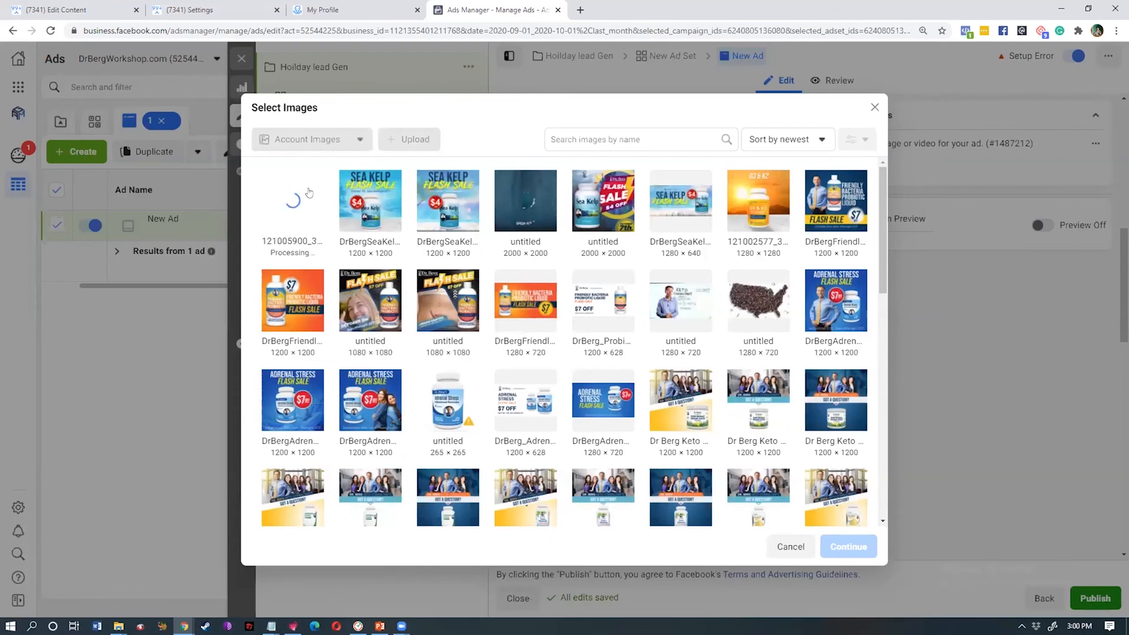
{"action": "left_click", "coordinate": [316, 195]}
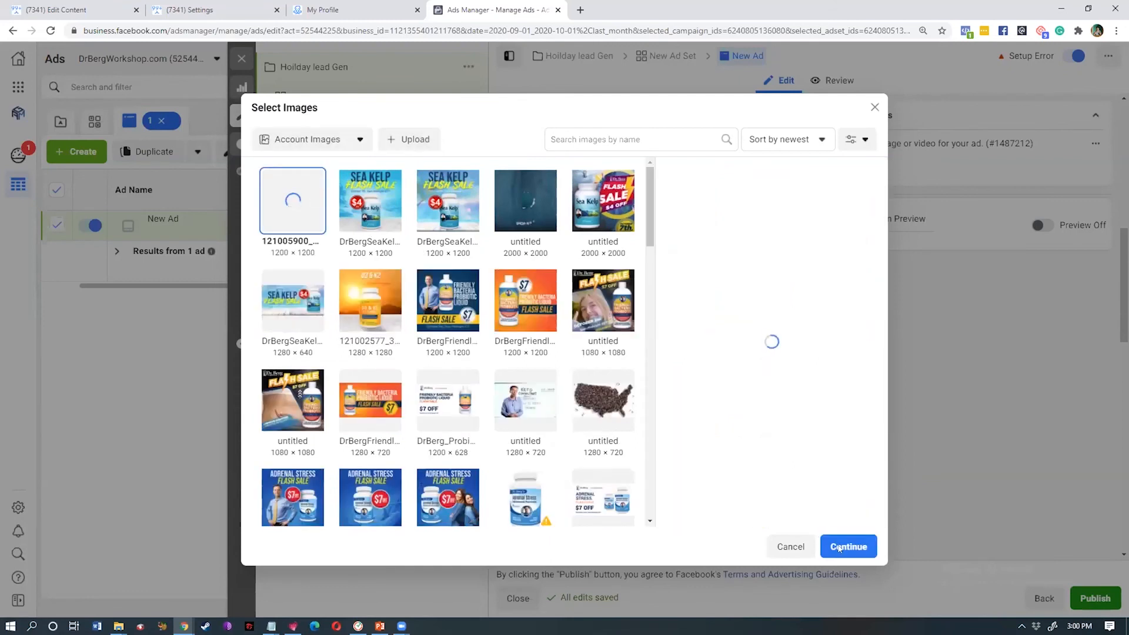
{"action": "left_click", "coordinate": [848, 546]}
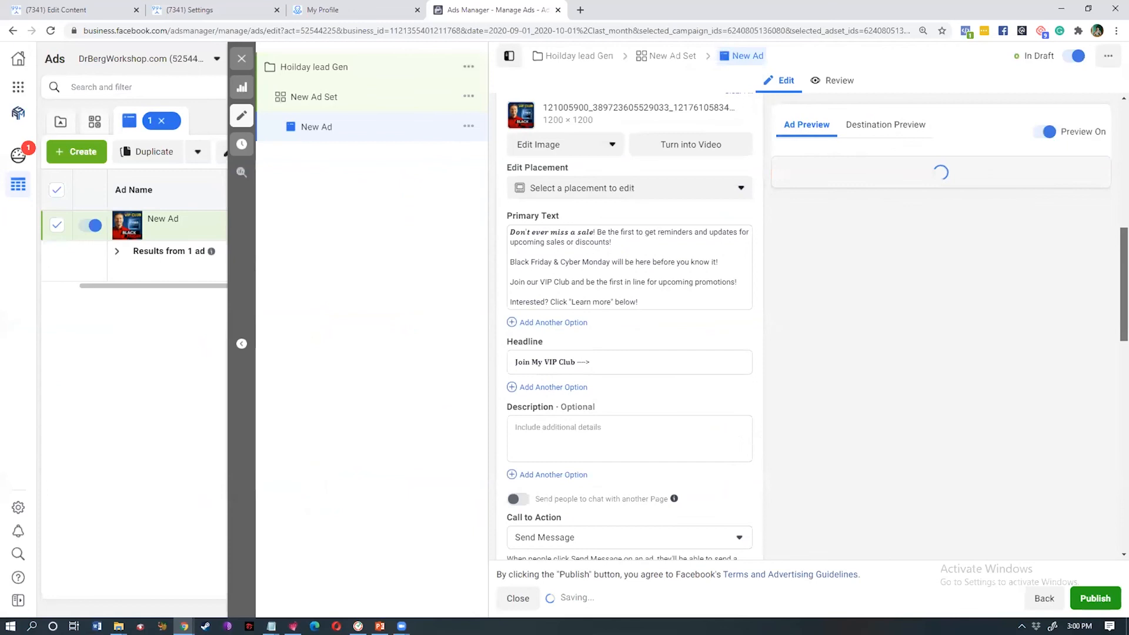
- Review the available call-to-action choices for the ad, keeping Send Message
{"action": "scroll", "coordinate": [681, 263], "scroll_direction": "down", "scroll_amount": 4}
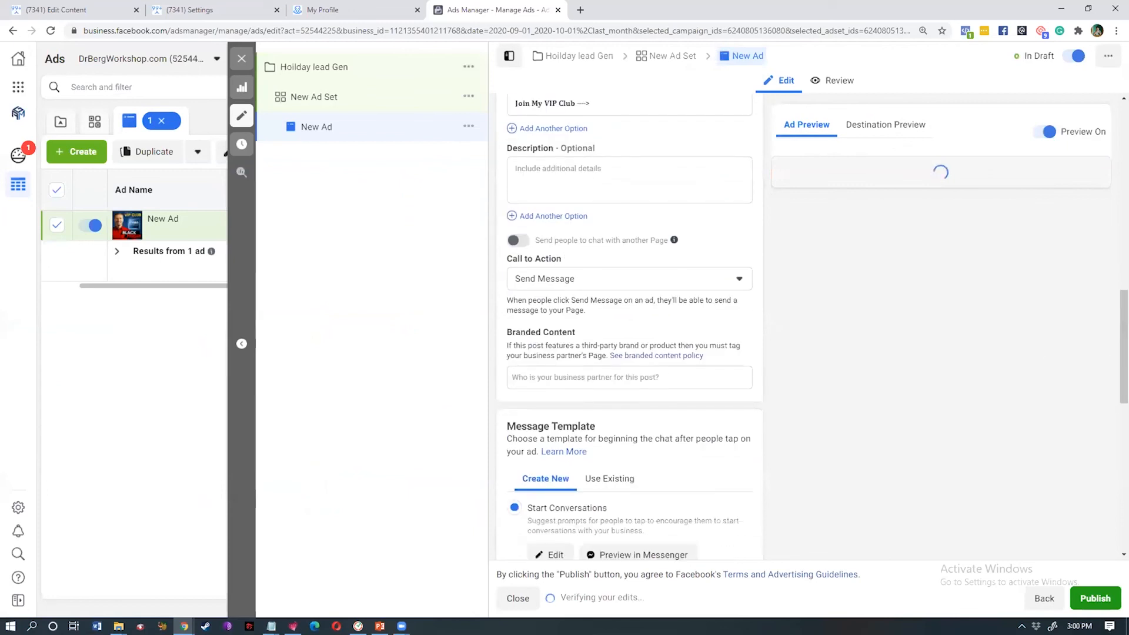
{"action": "left_click", "coordinate": [636, 279]}
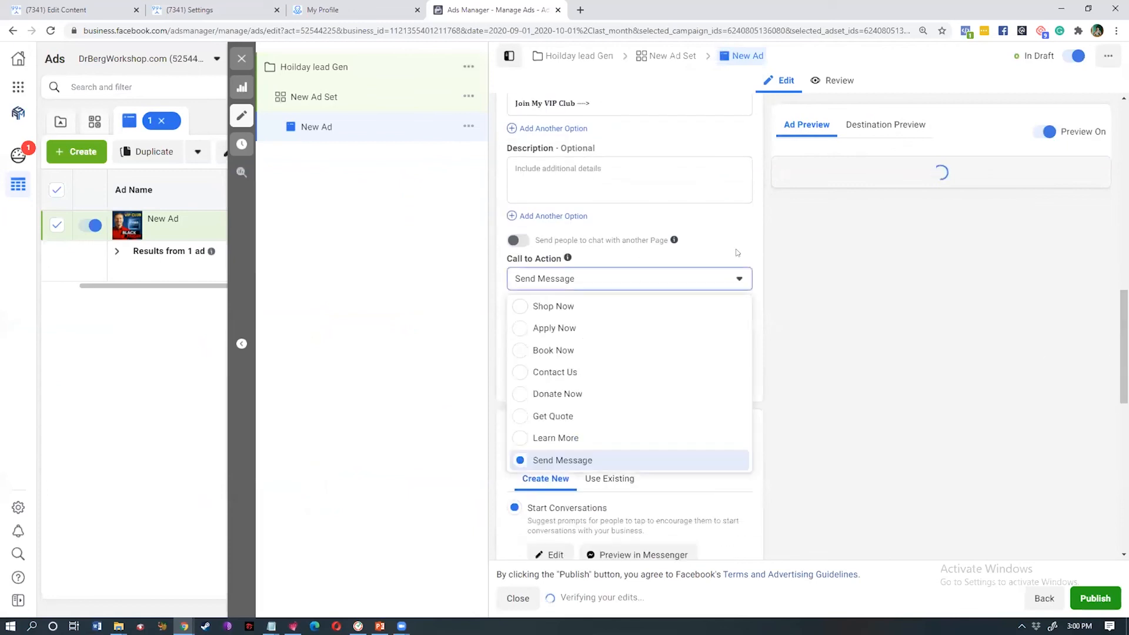
{"action": "left_click", "coordinate": [1071, 325]}
- In the Start Conversations template, choose Quick Replies as customer actions and replace the greeting after the name with "Click below to get instructions on how to join! 👇"
{"action": "left_click_drag", "start_coordinate": [1123, 336], "coordinate": [1099, 394]}
{"action": "scroll", "coordinate": [1100, 395], "scroll_direction": "up", "scroll_amount": 3}
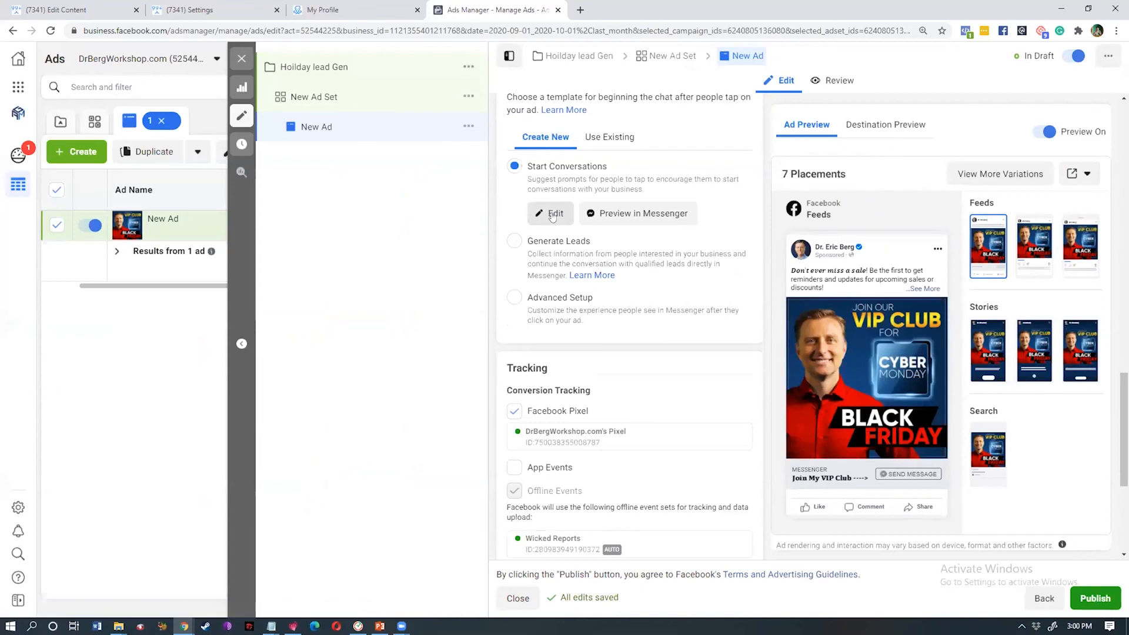
{"action": "left_click", "coordinate": [555, 214]}
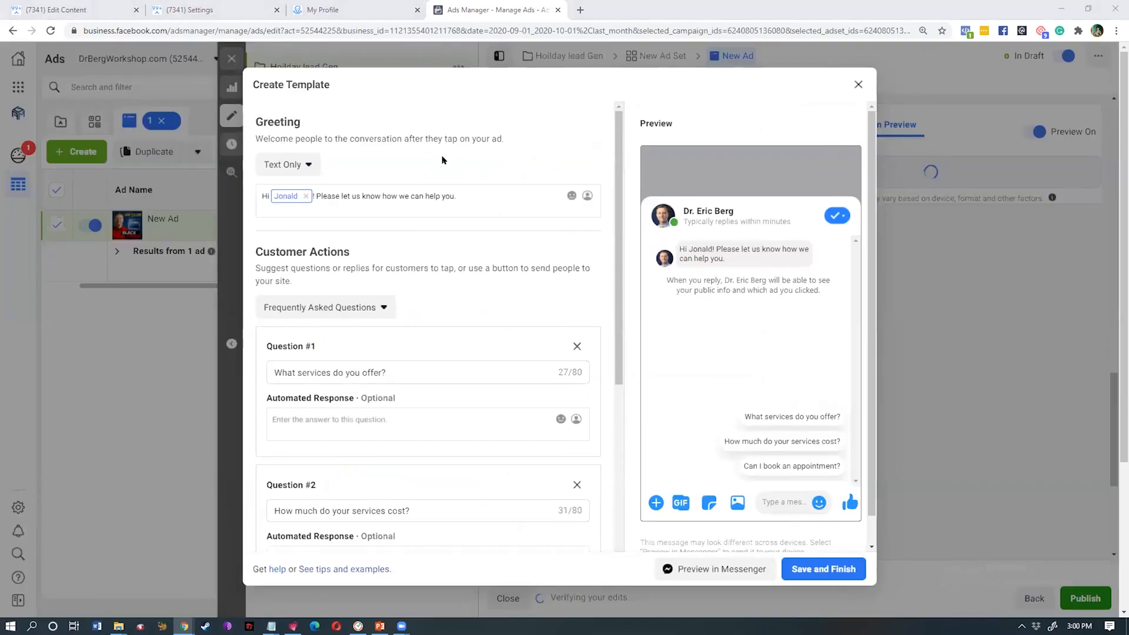
{"action": "left_click", "coordinate": [321, 307]}
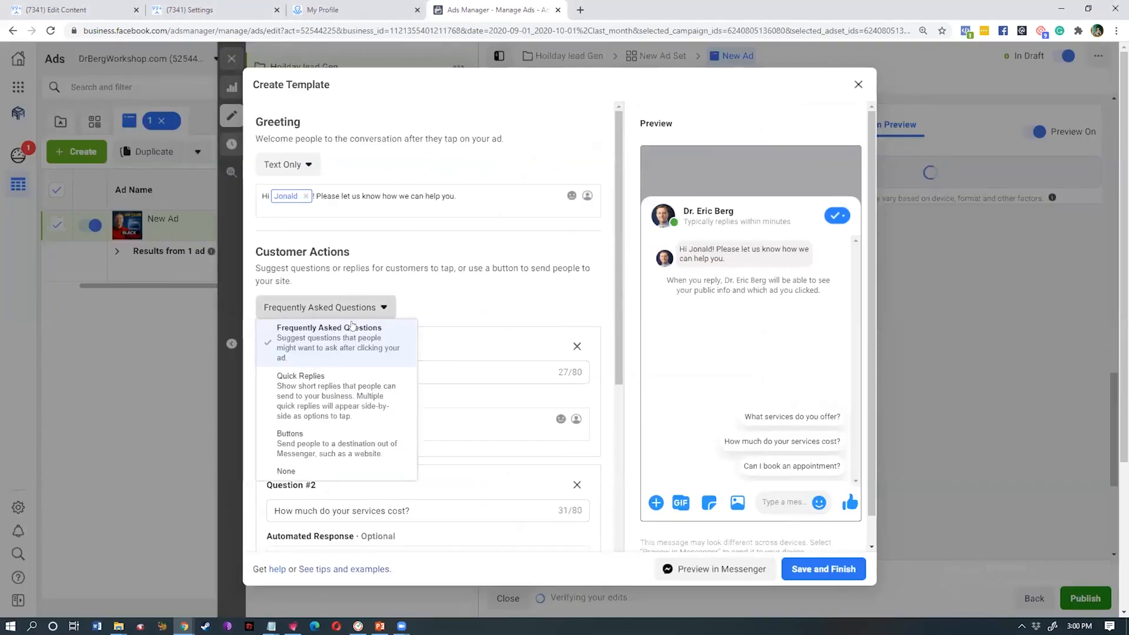
{"action": "left_click", "coordinate": [306, 389]}
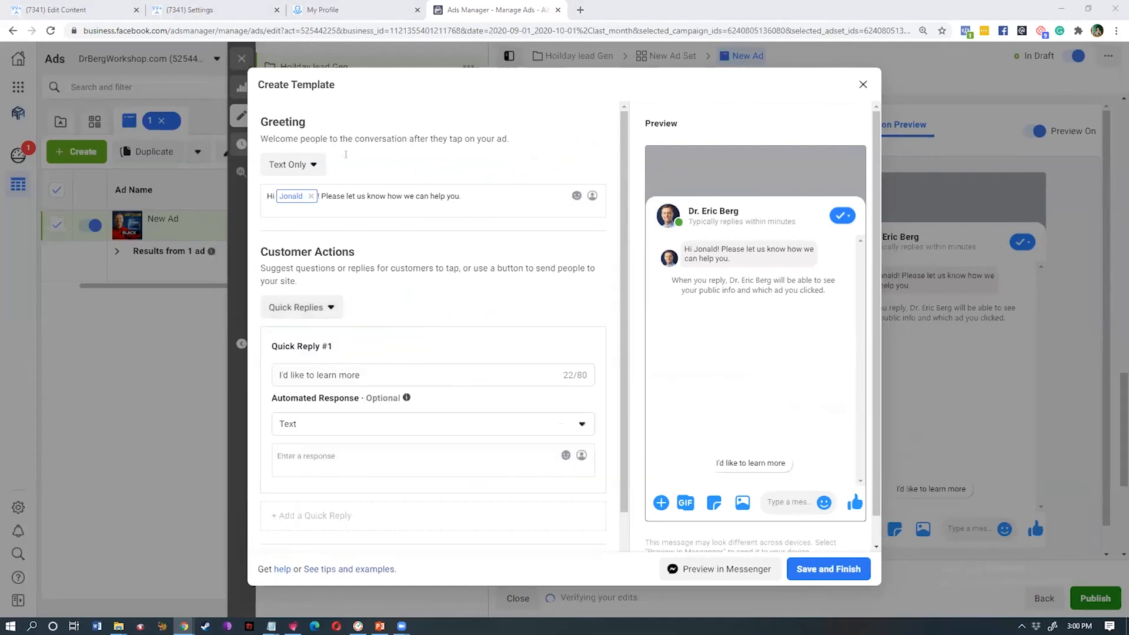
{"action": "left_click_drag", "start_coordinate": [322, 196], "coordinate": [460, 195]}
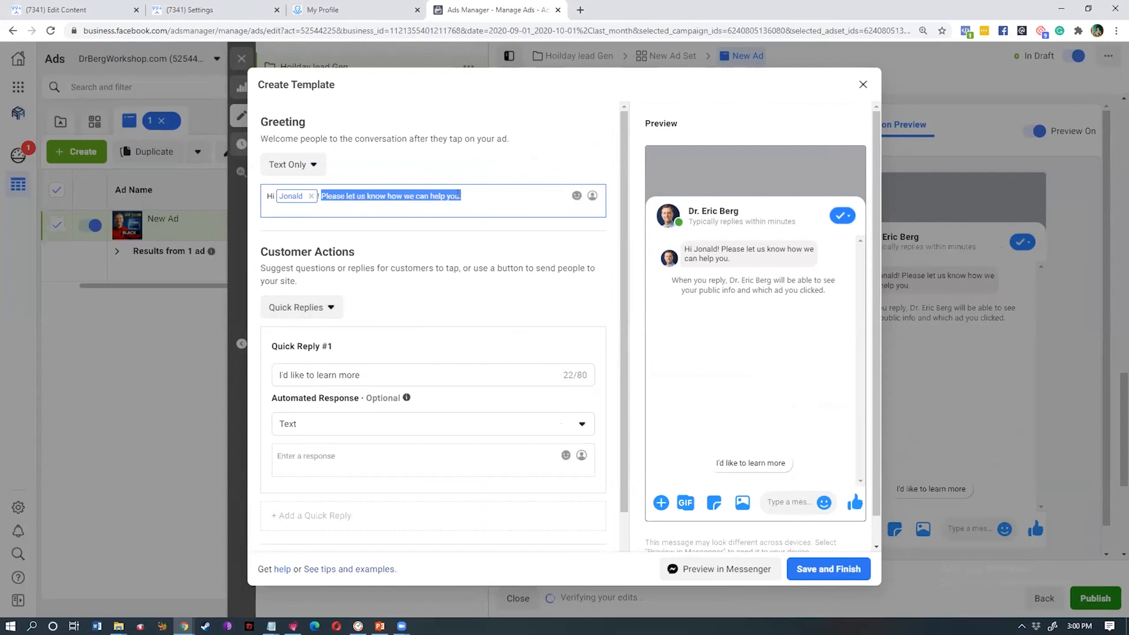
{"action": "type", "text": "Click below to get instructions on how to join! 👇"}
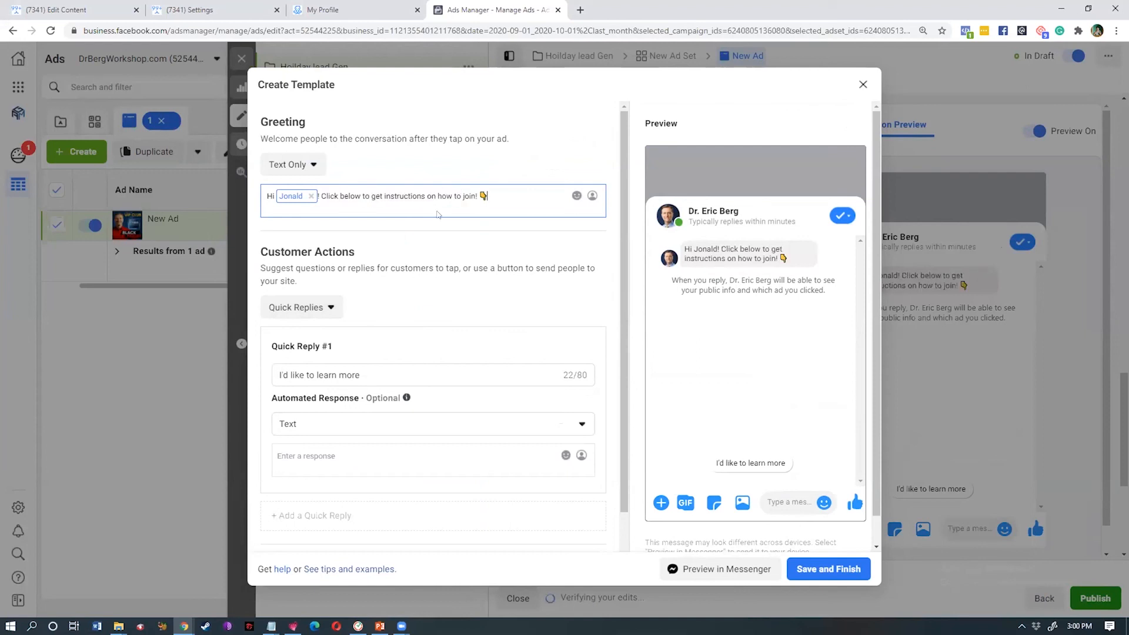
- Change the first quick reply's text to "VIP CLUB" and set its automated response to None
{"action": "triple_click", "coordinate": [359, 375]}
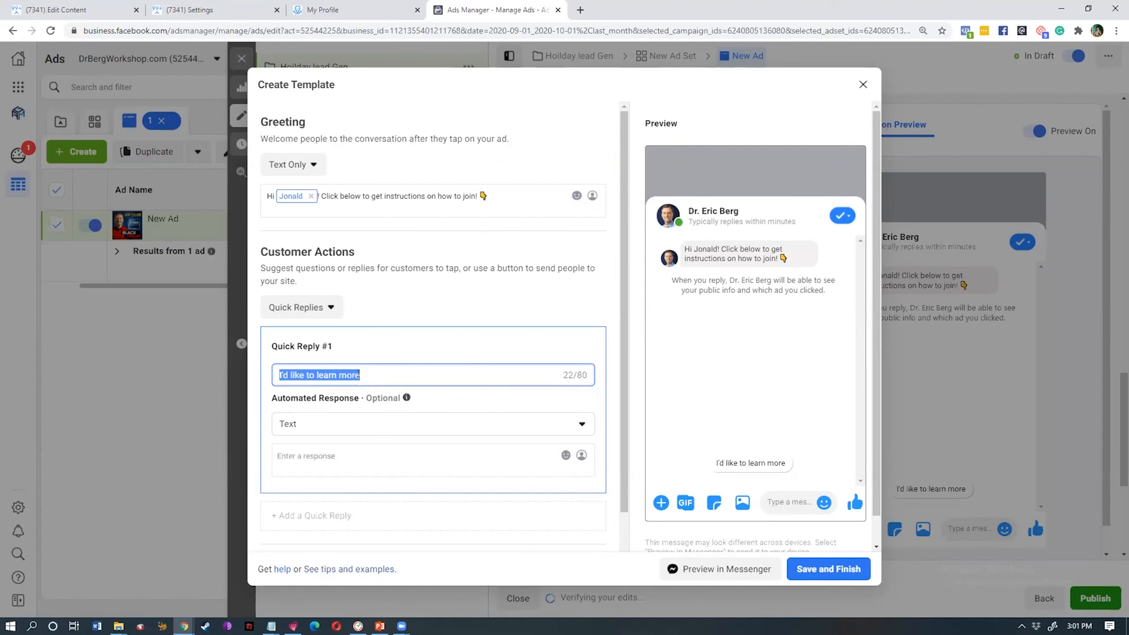
{"action": "type", "text": "VI(P"}
{"action": "key", "text": "BackSpace"}
{"action": "key", "text": "BackSpace"}
{"action": "type", "text": "P"}
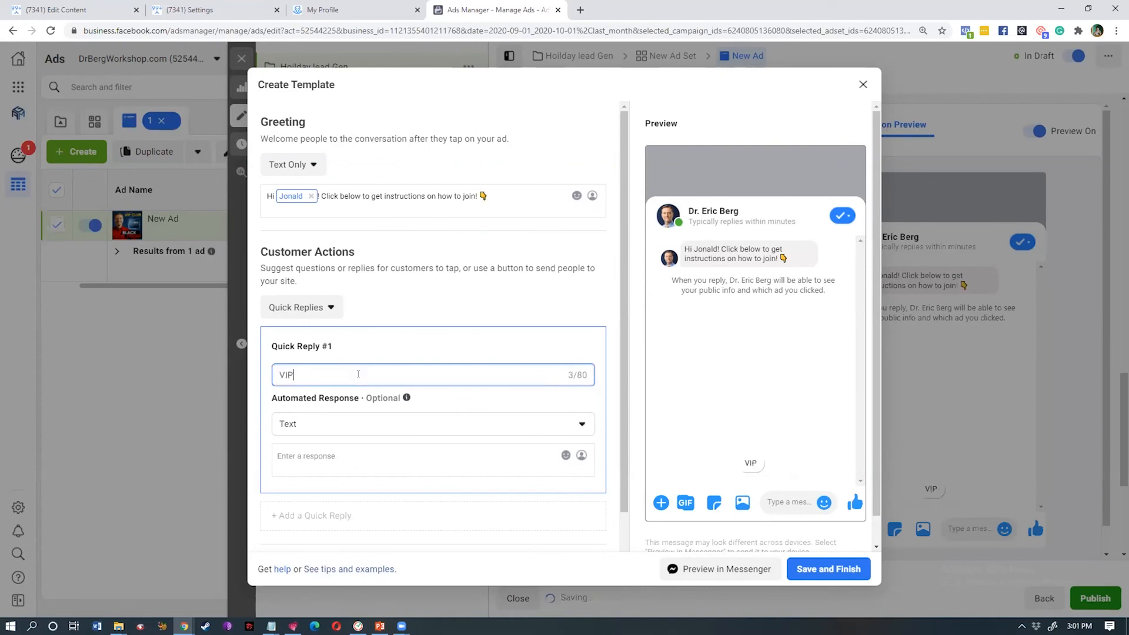
{"action": "type", "text": " CLUB"}
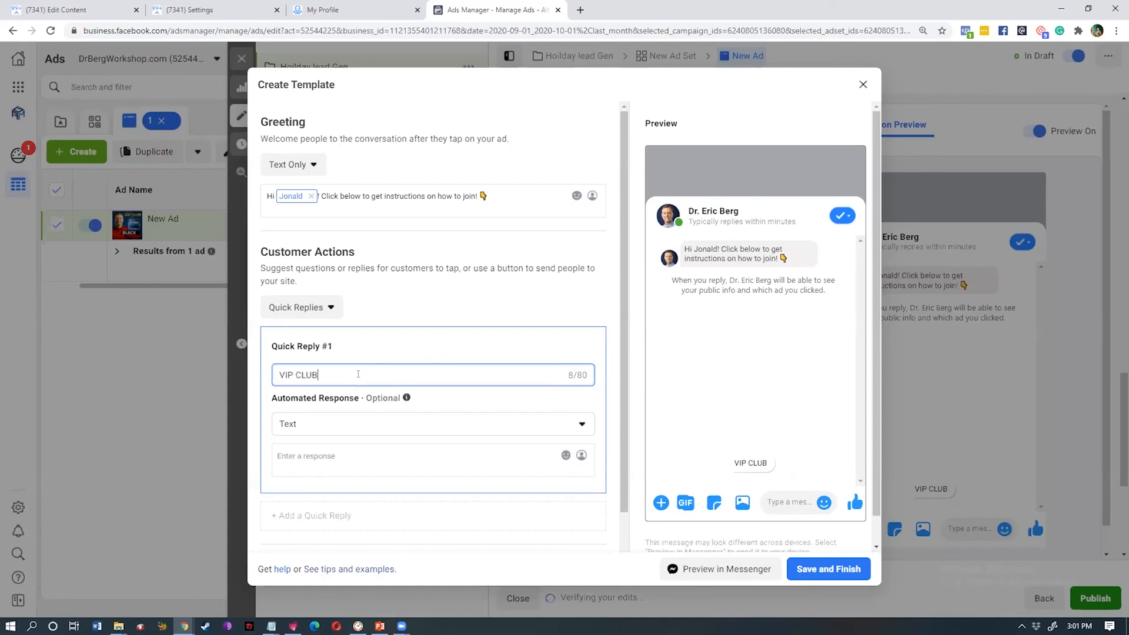
{"action": "left_click", "coordinate": [477, 315]}
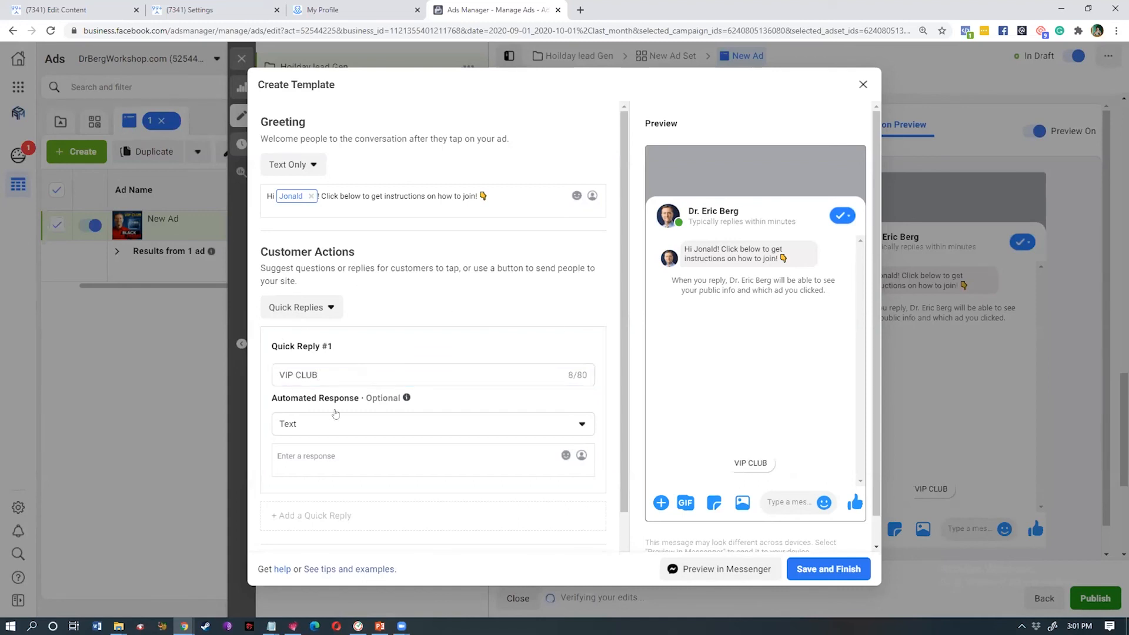
{"action": "left_click", "coordinate": [461, 426]}
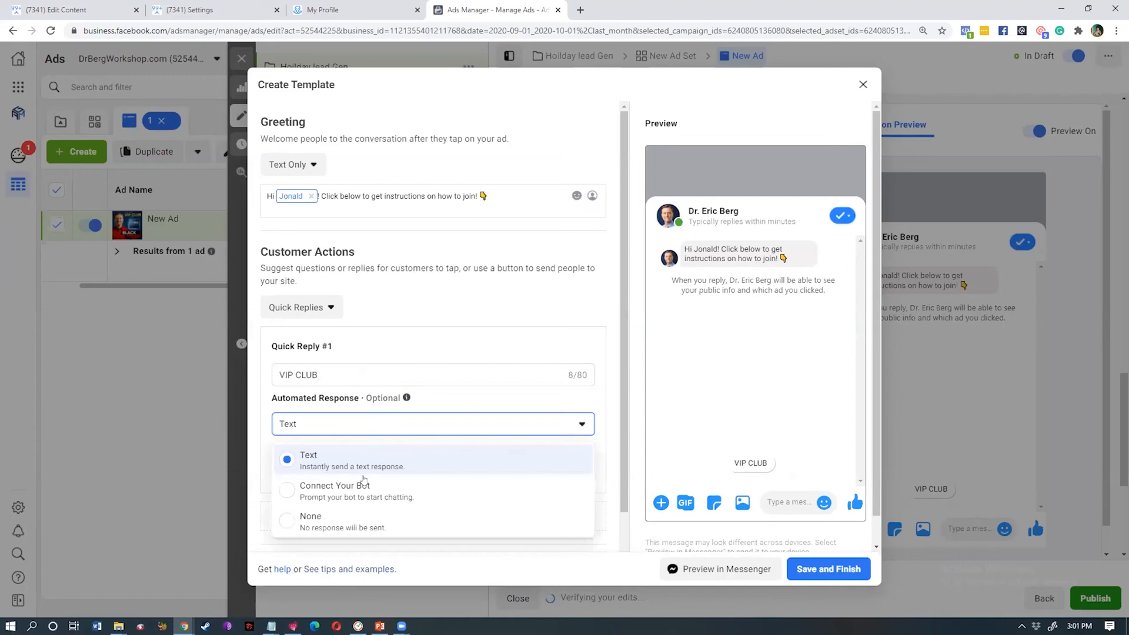
{"action": "left_click", "coordinate": [363, 524]}
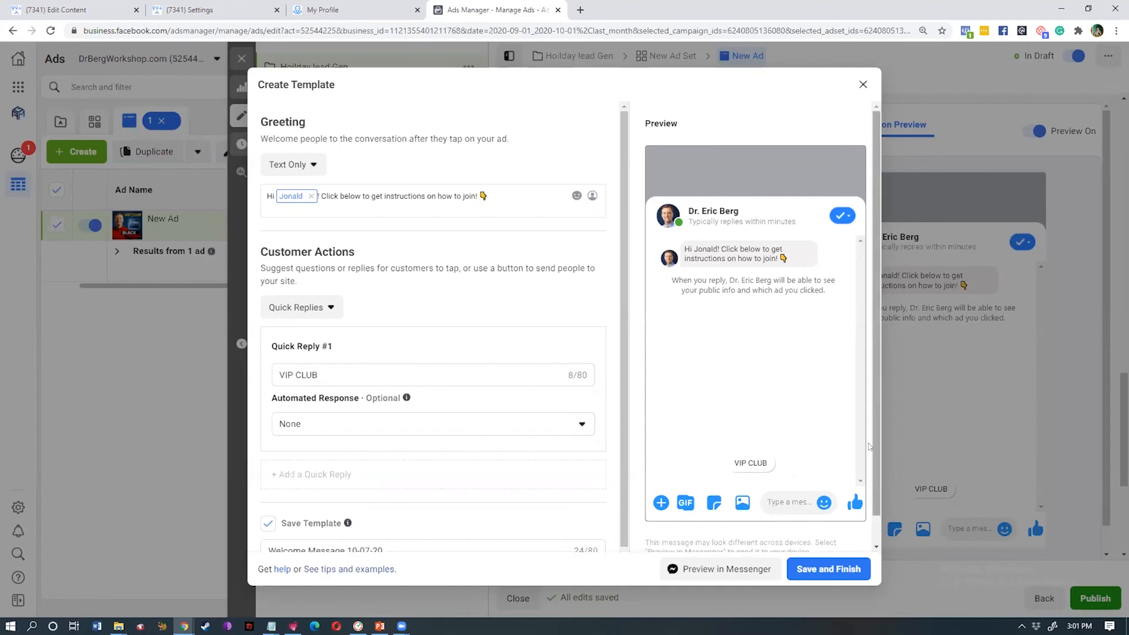
- Name the saved template "BF & CM 2020 Message Template", save and finish it, and return to the start of the ad settings
{"action": "scroll", "coordinate": [870, 447], "scroll_direction": "down", "scroll_amount": 1}
{"action": "left_click_drag", "start_coordinate": [268, 521], "coordinate": [383, 521]}
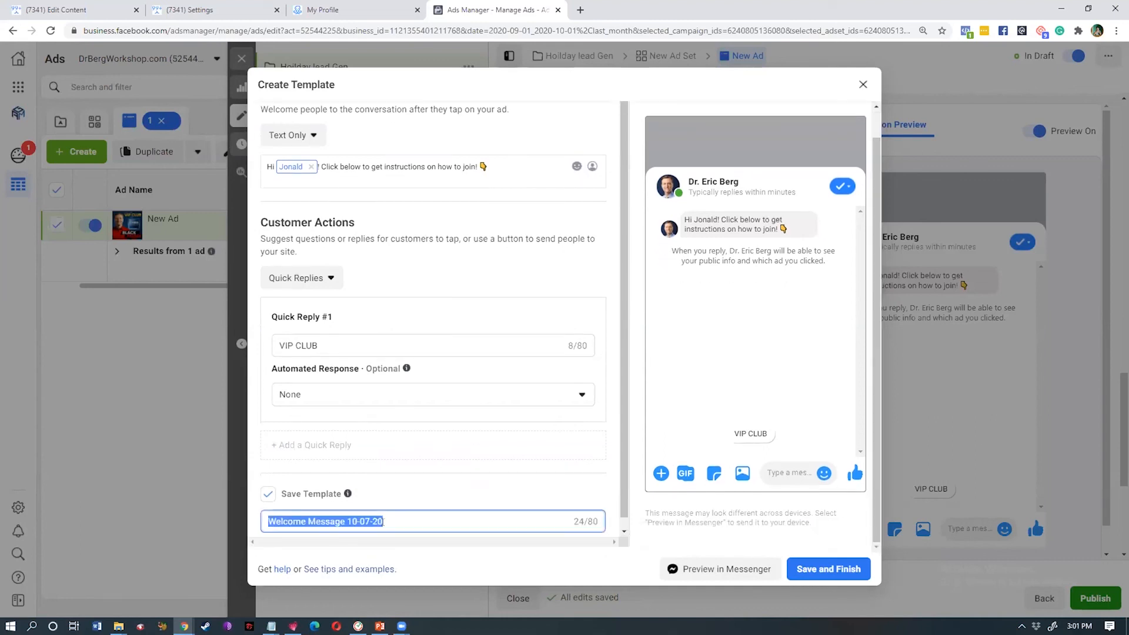
{"action": "type", "text": "BF & CM 2020"}
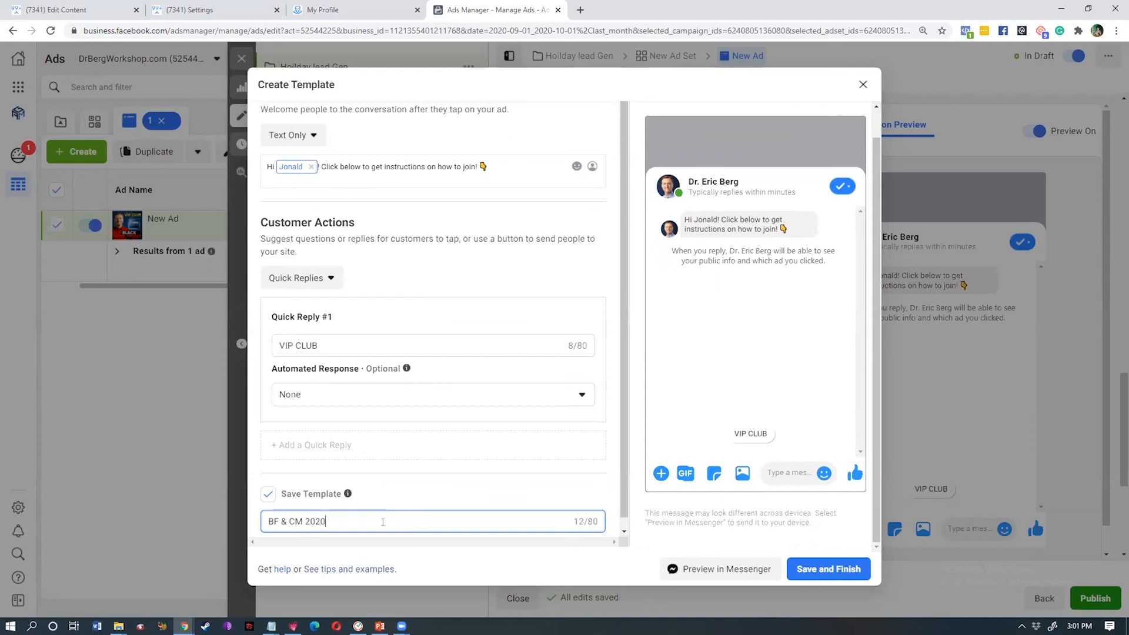
{"action": "type", "text": " Message Template"}
{"action": "key", "text": "ctrl+a"}
{"action": "left_click", "coordinate": [826, 571]}
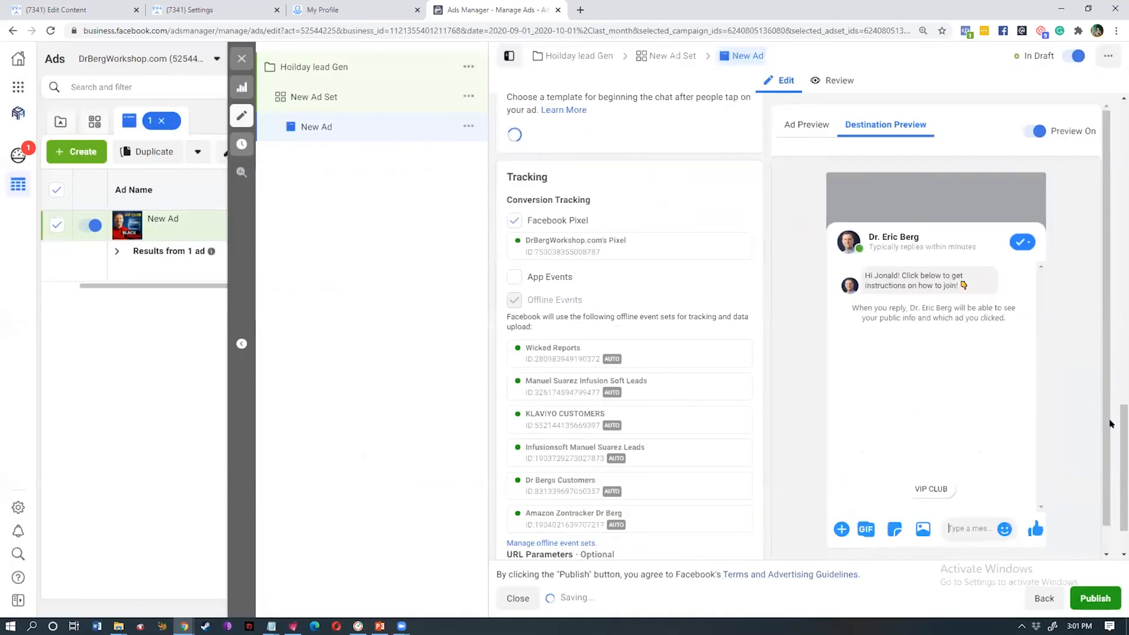
{"action": "left_click_drag", "start_coordinate": [1124, 442], "coordinate": [1124, 163]}
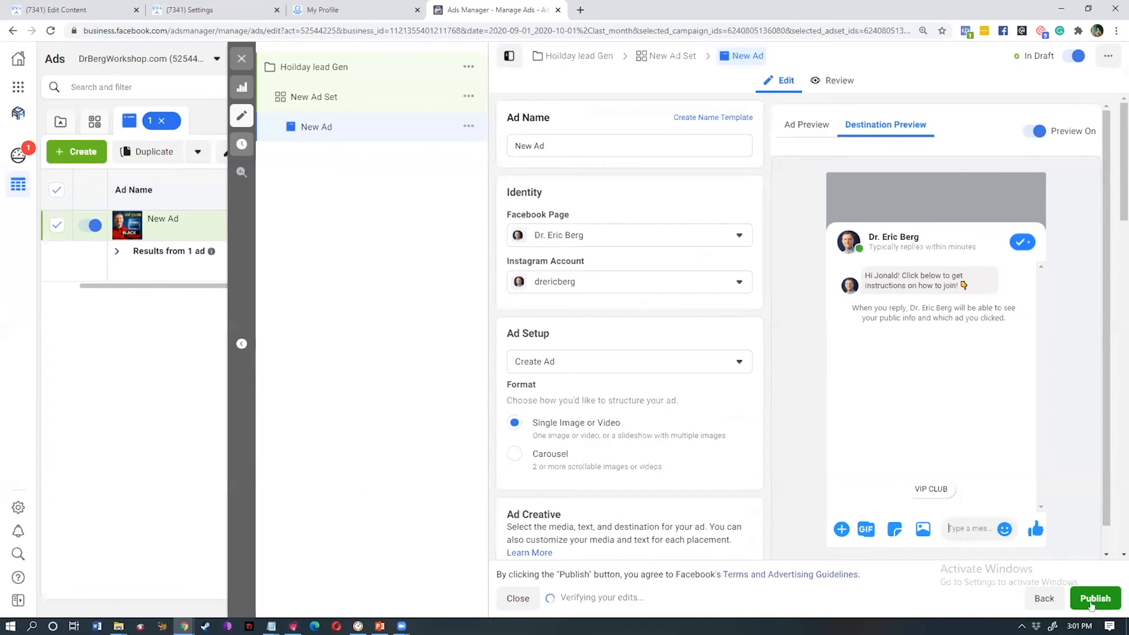